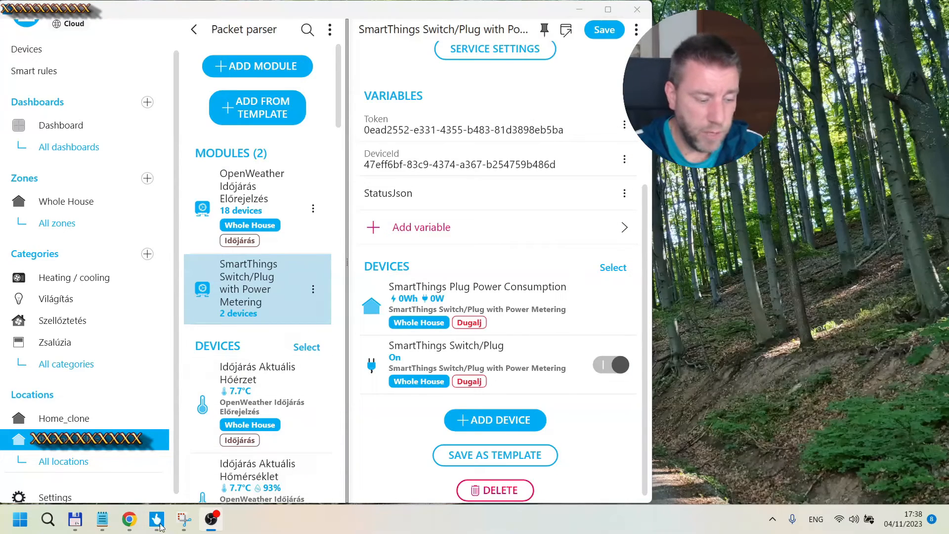
# Step: Open the SmartThings web page in the browser and place its window beside the app
pyautogui.moveTo(131, 520)
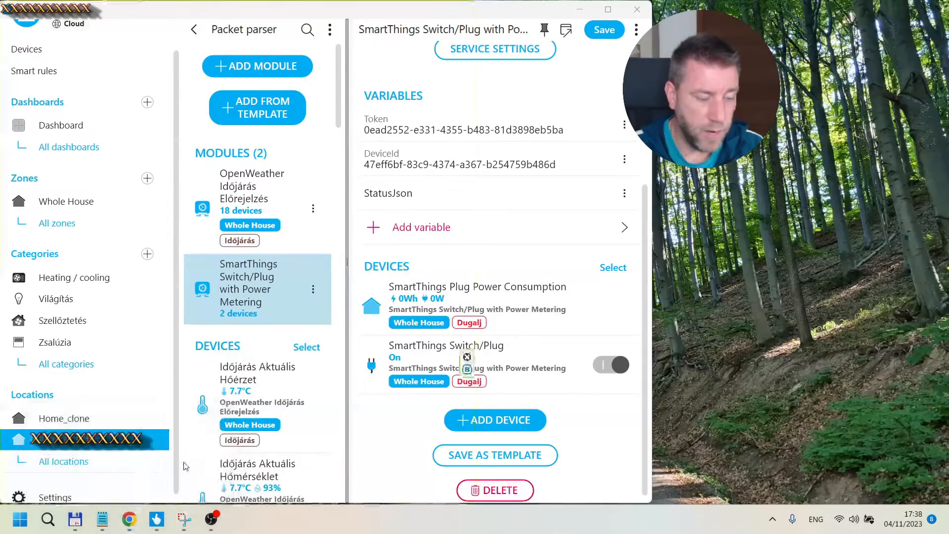
pyautogui.click(197, 459)
pyautogui.moveTo(630, 52); pyautogui.dragTo(809, 9)
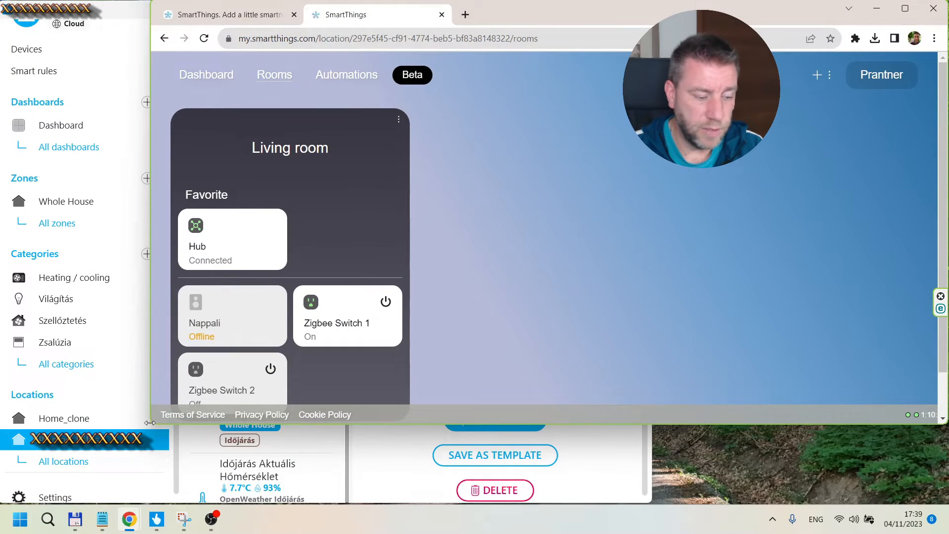
pyautogui.moveTo(150, 424); pyautogui.dragTo(639, 501)
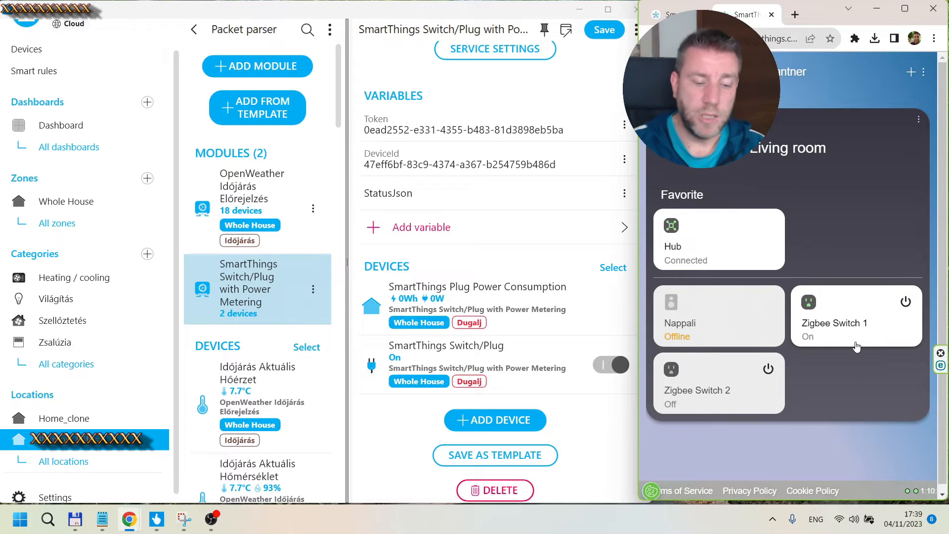
# Step: Turn Zigbee Switch 1 off on the SmartThings page and switch the SmartThings Switch/Plug back on in the app
pyautogui.click(904, 306)
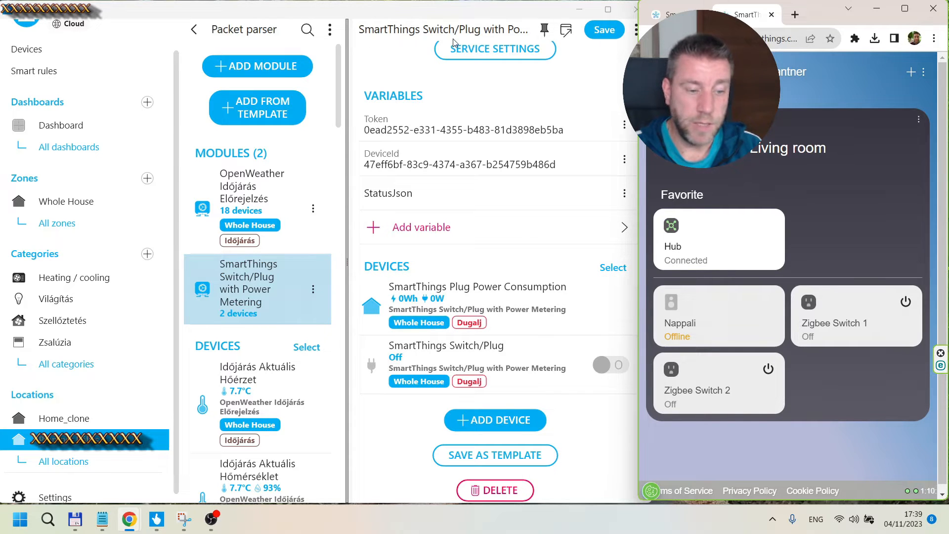
pyautogui.click(609, 365)
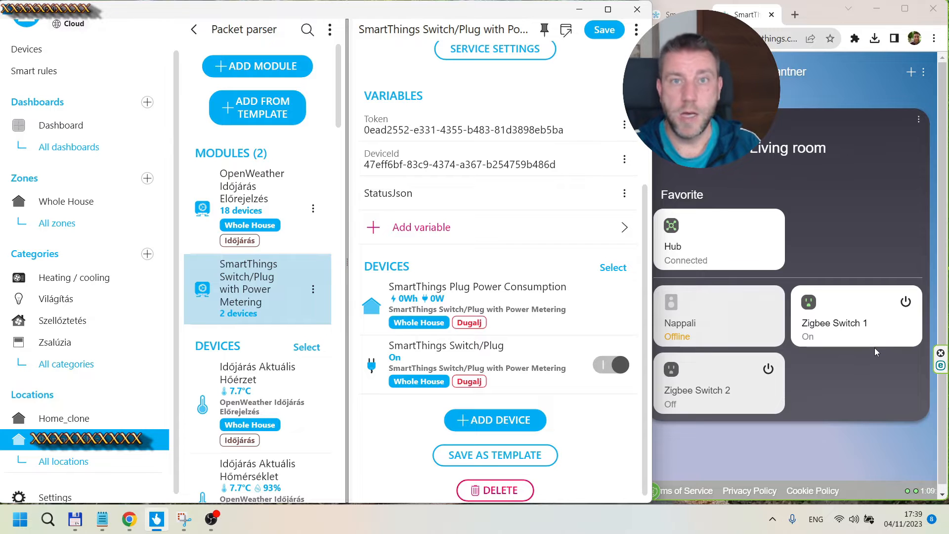
# Step: Maximize the app window and review the hardware interfaces in Settings, including the add-new-interface choices
pyautogui.click(608, 9)
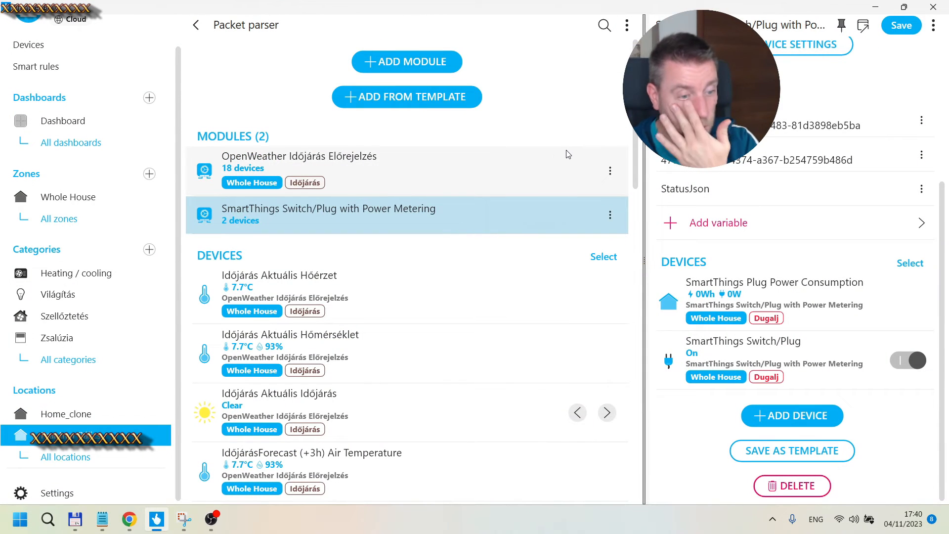
pyautogui.click(61, 490)
pyautogui.click(267, 324)
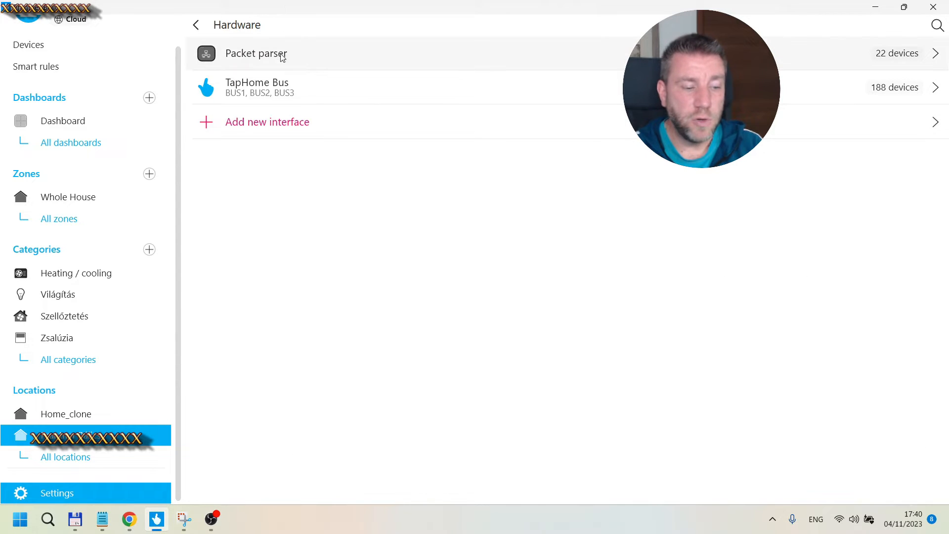
pyautogui.click(277, 122)
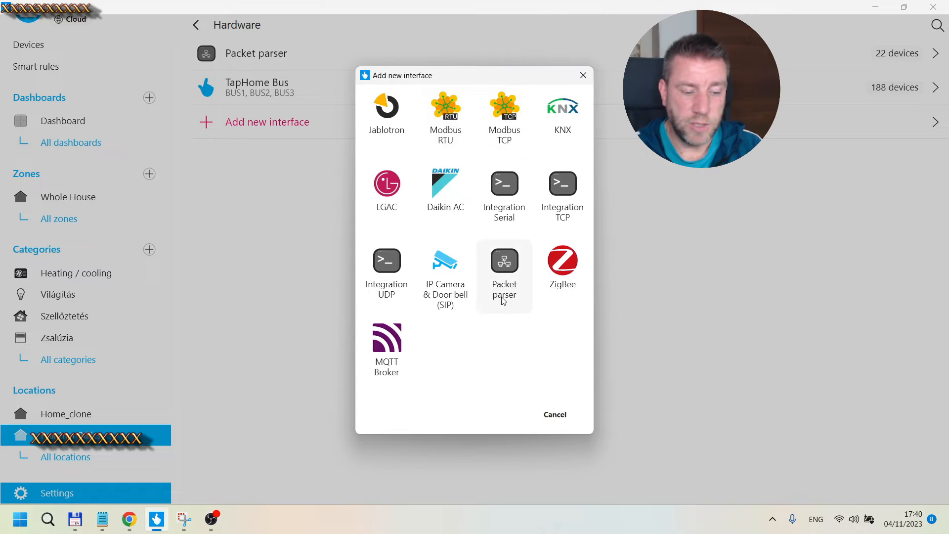
pyautogui.click(560, 416)
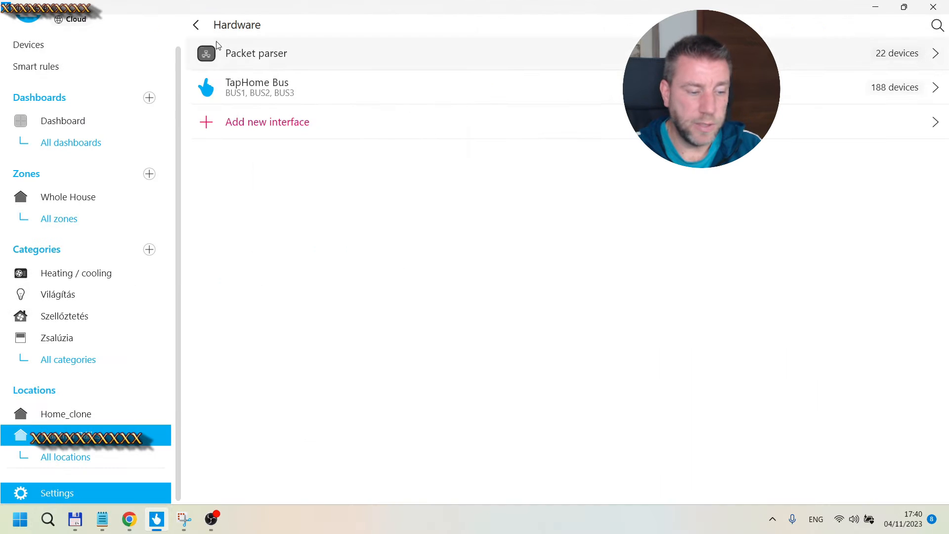
# Step: Open the Packet parser interface and select the SmartThings Switch/Plug with Power Metering module
pyautogui.click(269, 53)
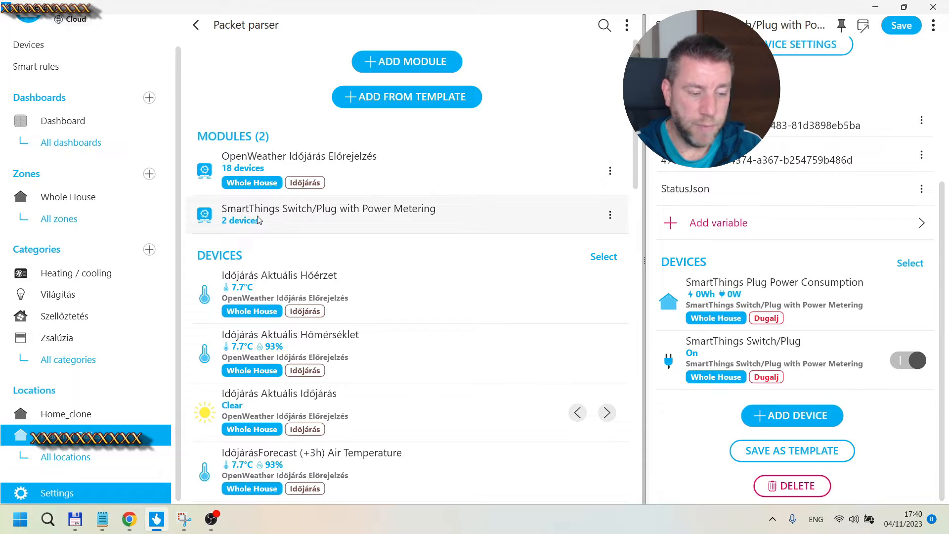
pyautogui.click(523, 223)
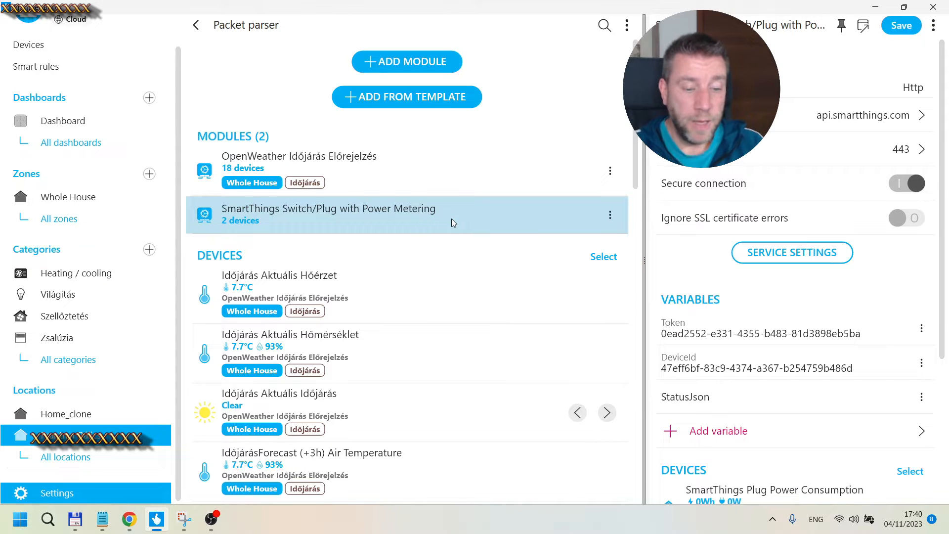
pyautogui.scroll(-4, 786, 339)
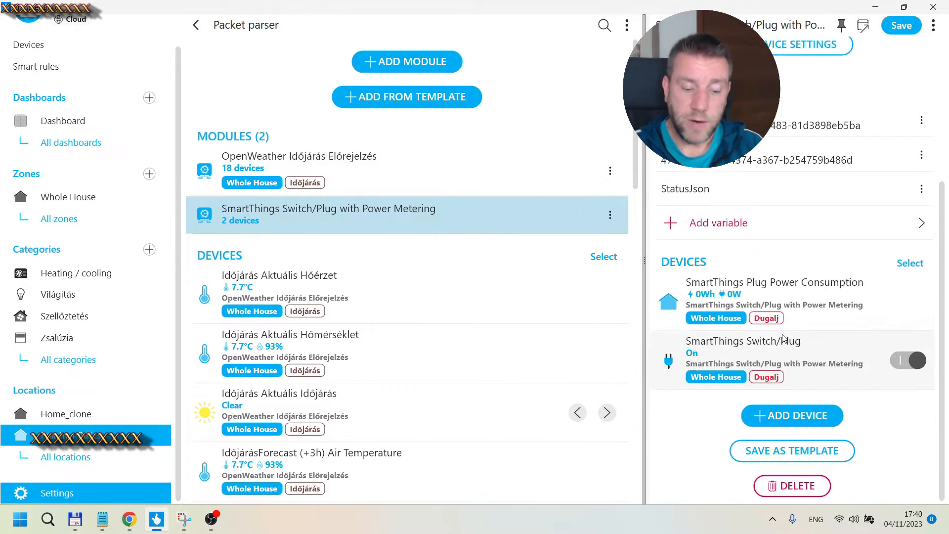
# Step: Browse the Packet parser template catalog, opening the SmartThings Samsung category
pyautogui.click(398, 102)
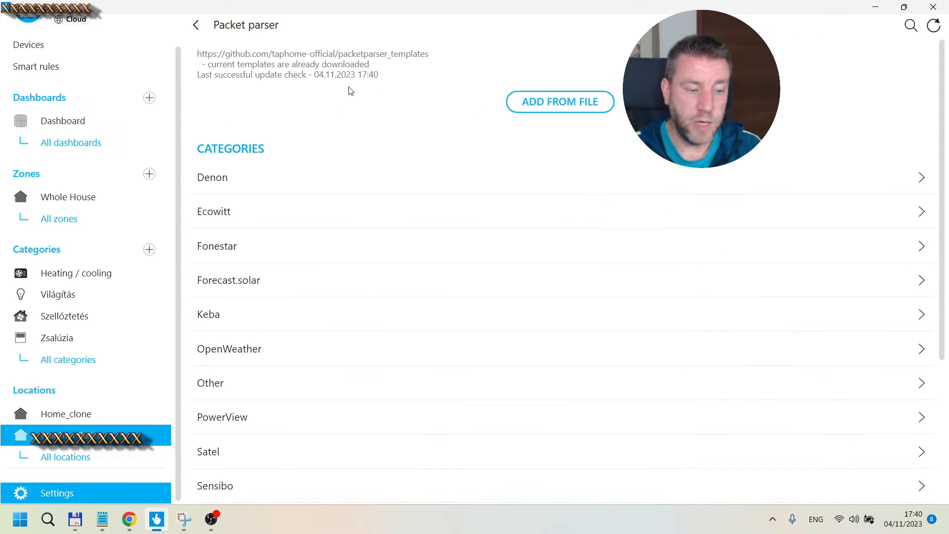
pyautogui.click(194, 27)
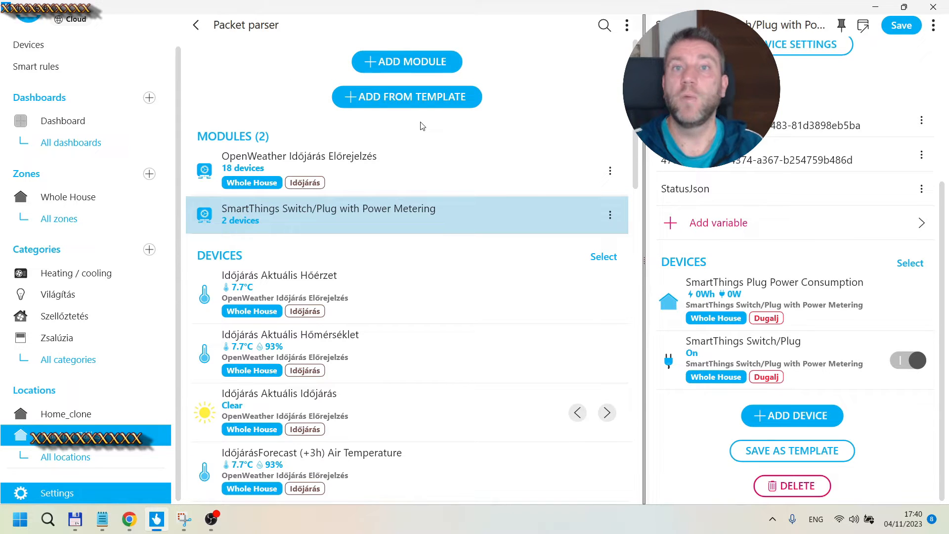
pyautogui.click(401, 103)
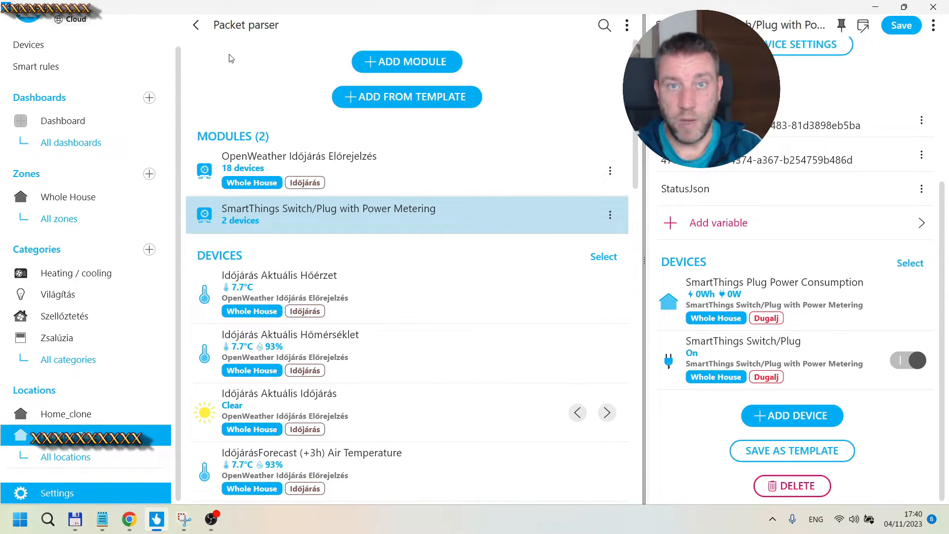
pyautogui.click(381, 101)
pyautogui.scroll(-4, 304, 296)
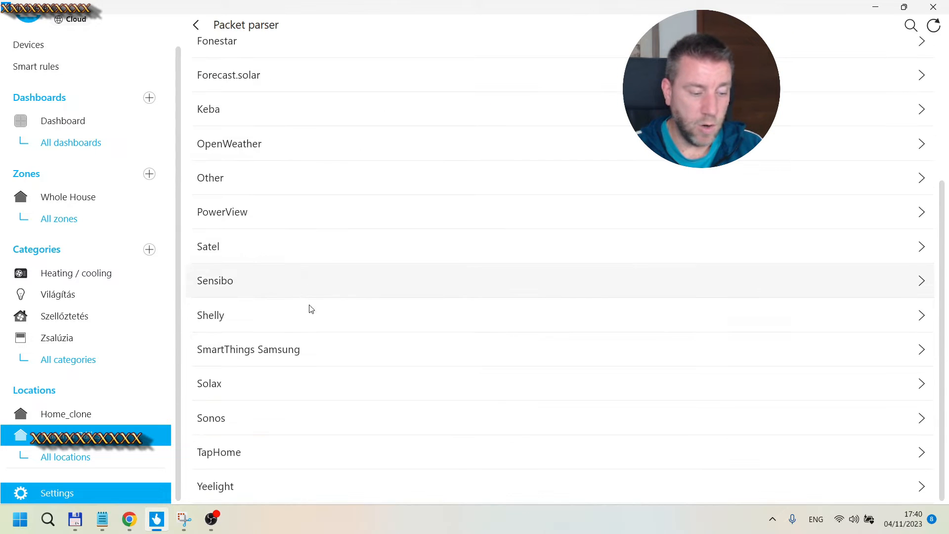
pyautogui.click(224, 353)
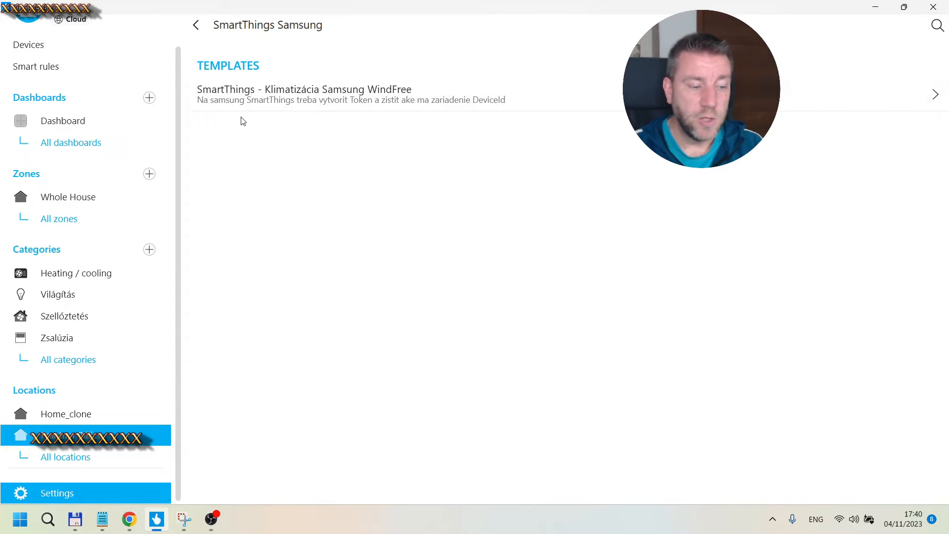
pyautogui.click(195, 26)
pyautogui.click(196, 26)
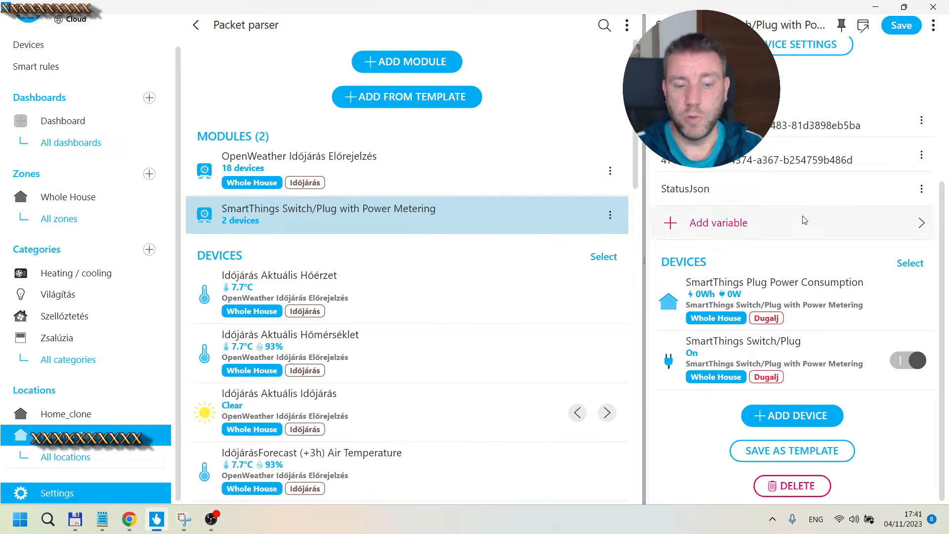
pyautogui.scroll(5, 707, 228)
pyautogui.scroll(-5, 824, 159)
pyautogui.scroll(5, 824, 159)
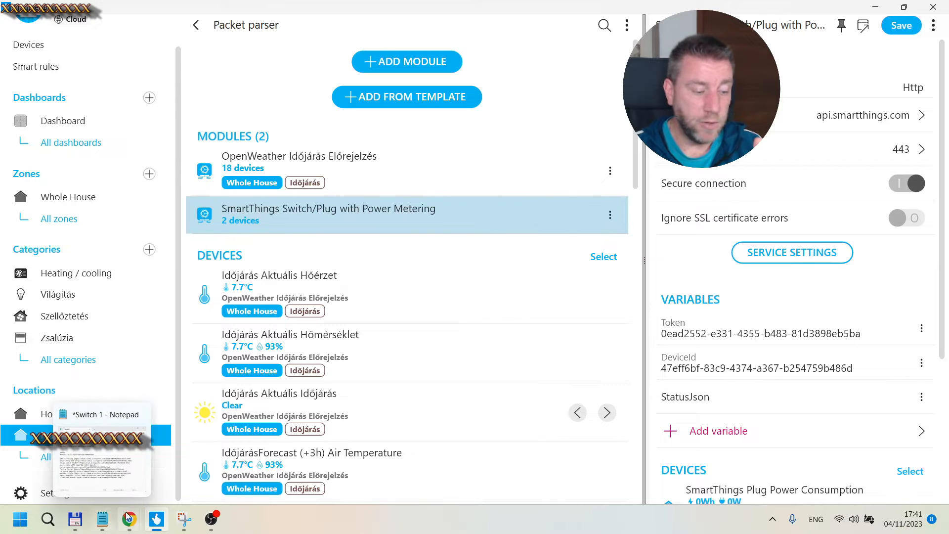
# Step: Bring the browser back, maximize it and switch to the SmartThings personal access tokens page
pyautogui.moveTo(129, 518)
pyautogui.click(195, 457)
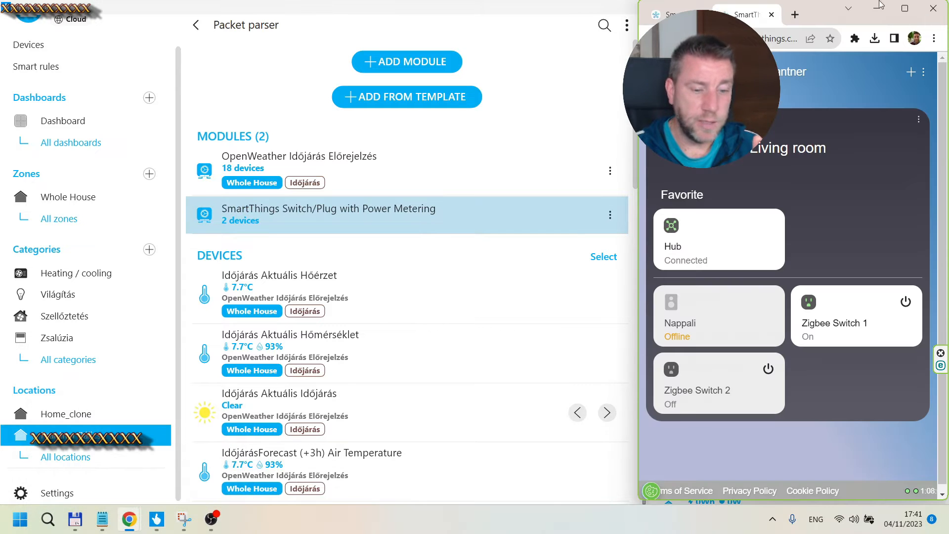
pyautogui.click(917, 10)
pyautogui.click(108, 11)
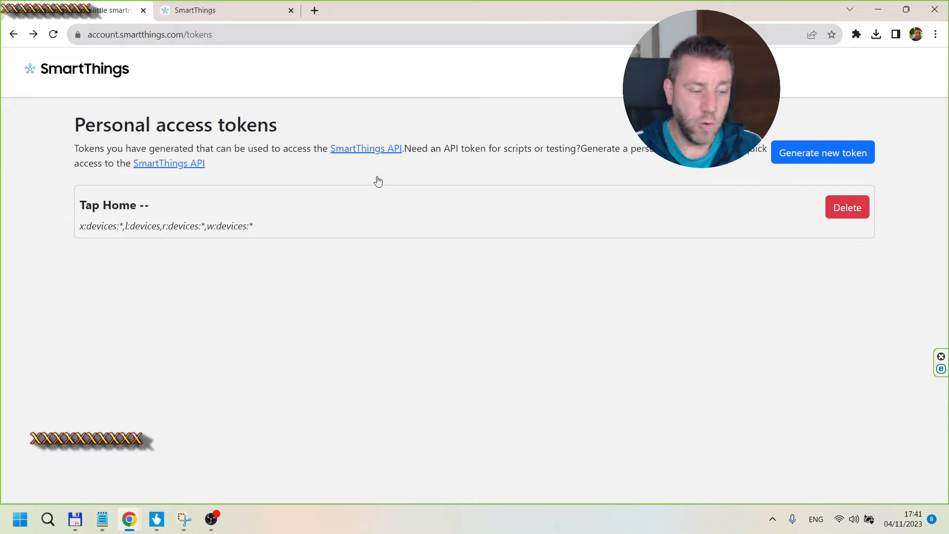
pyautogui.click(814, 155)
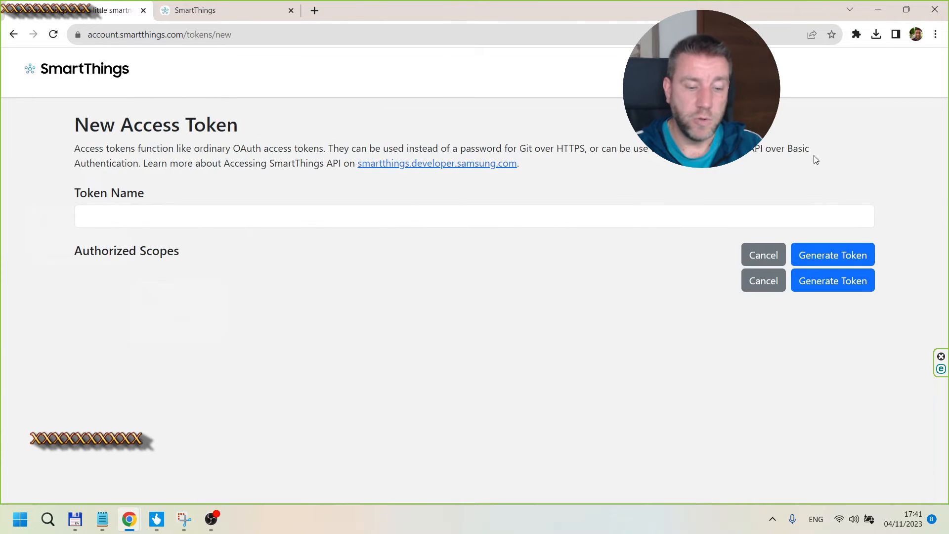
pyautogui.click(129, 221)
pyautogui.click(175, 250)
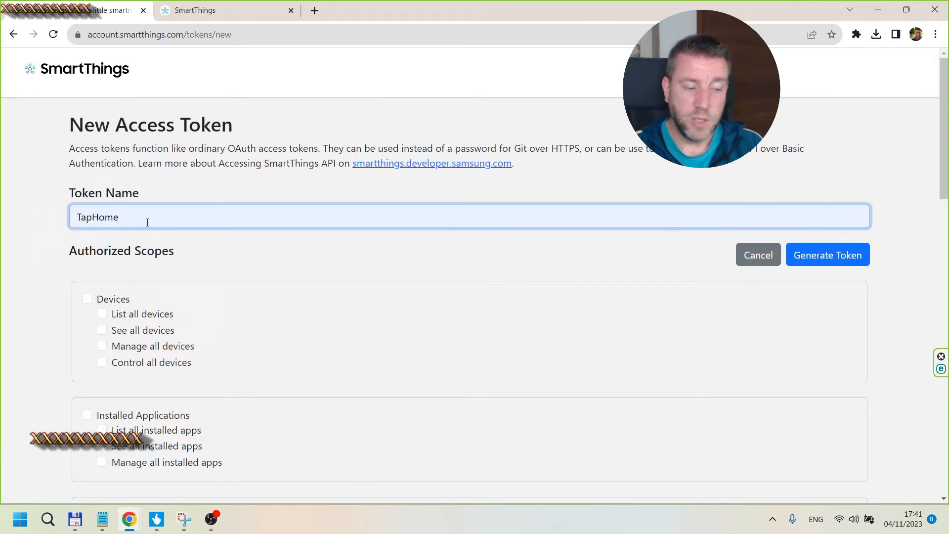
pyautogui.click(87, 299)
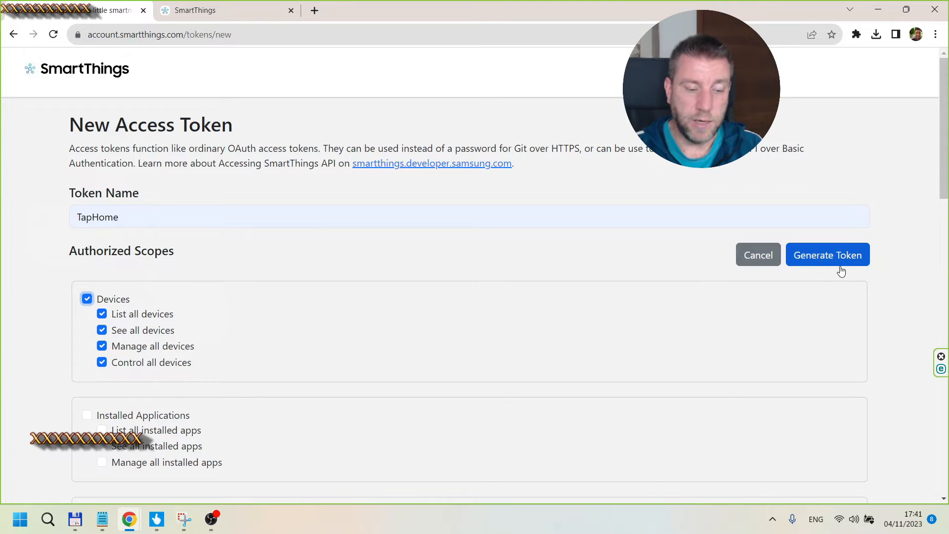
pyautogui.click(14, 34)
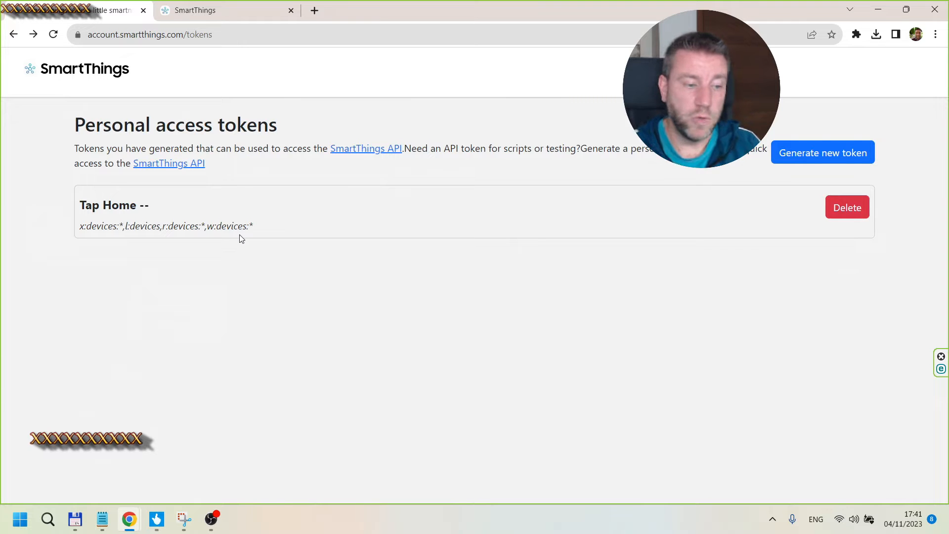
# Step: Open Zigbee Switch 1's details on the SmartThings rooms page and select its device ID
pyautogui.click(211, 13)
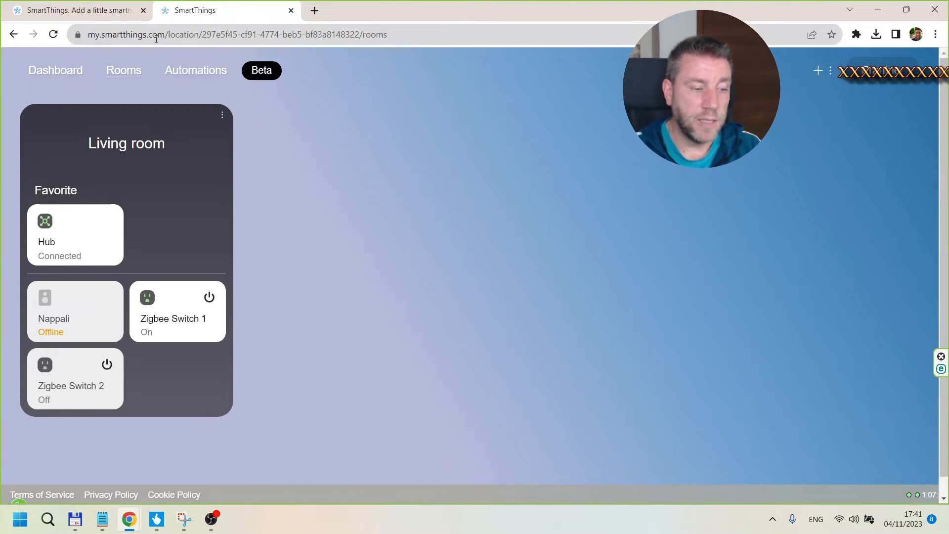
pyautogui.click(155, 319)
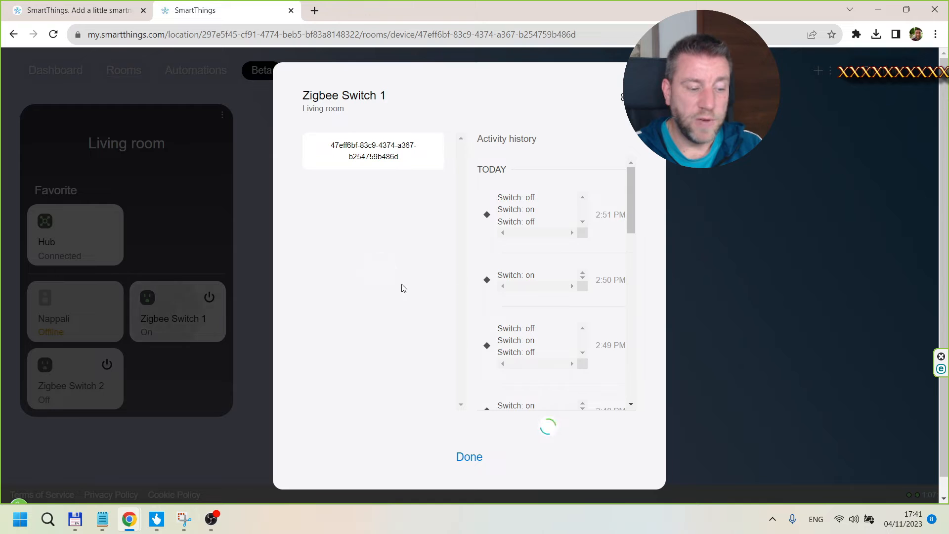
pyautogui.moveTo(323, 144); pyautogui.dragTo(419, 164)
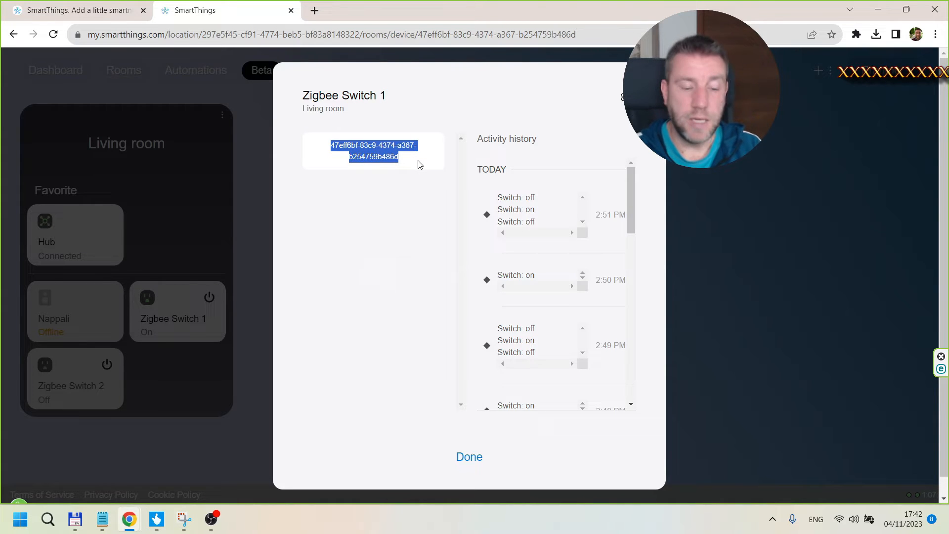
pyautogui.click(876, 11)
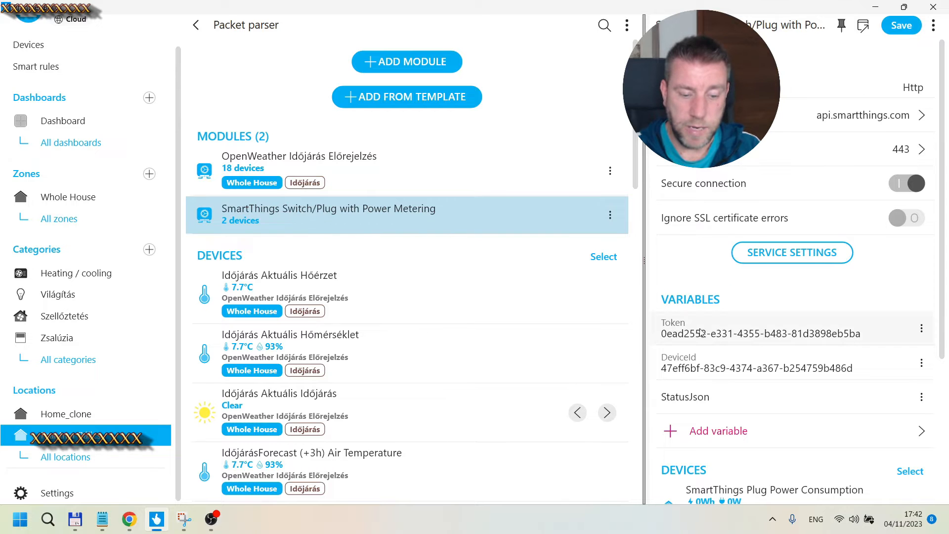
# Step: Inspect the Token and DeviceId variable settings of the SmartThings module
pyautogui.click(730, 333)
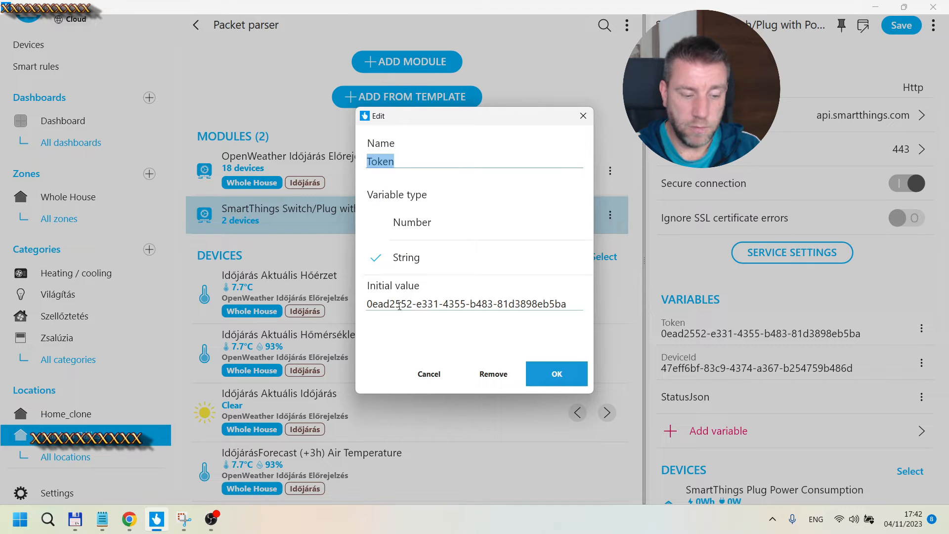
pyautogui.click(428, 373)
pyautogui.click(743, 366)
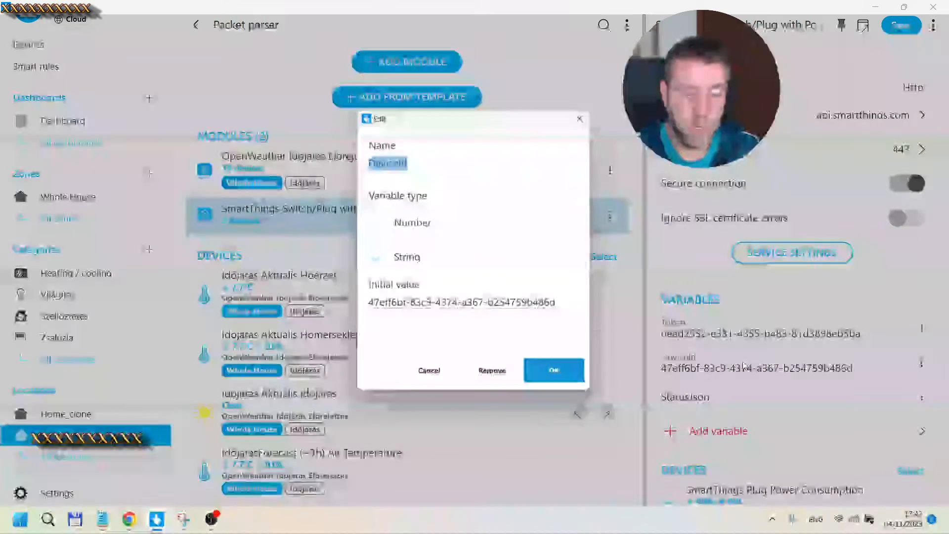
pyautogui.click(427, 371)
pyautogui.scroll(-4, 861, 243)
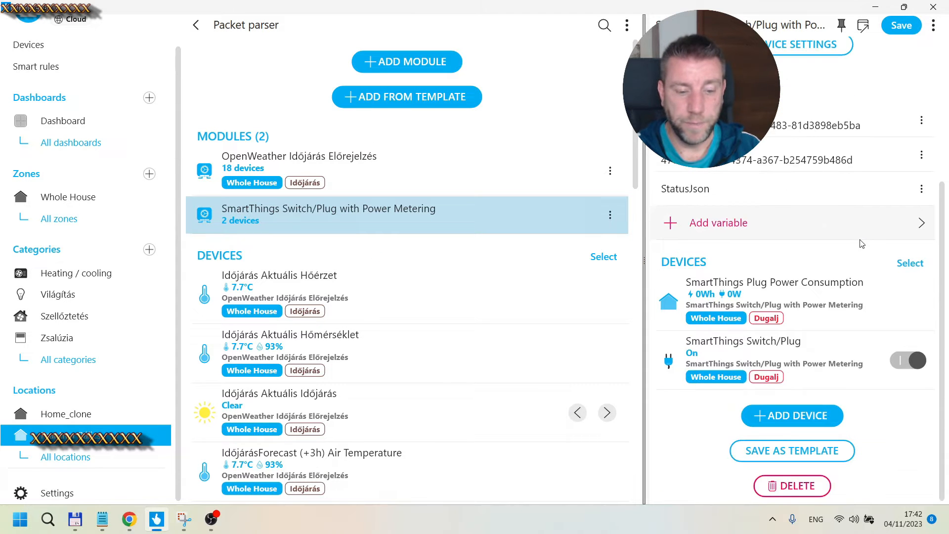
pyautogui.scroll(4, 862, 243)
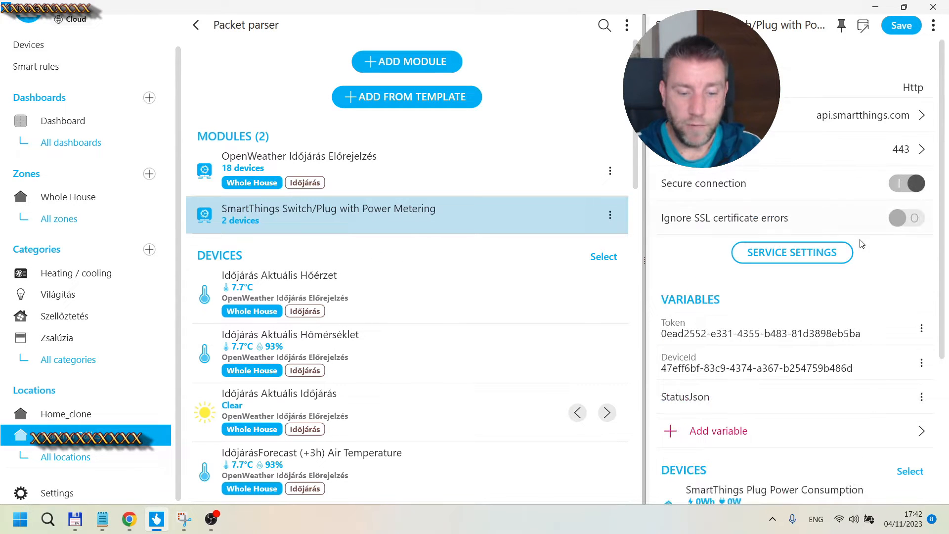
pyautogui.scroll(-4, 769, 201)
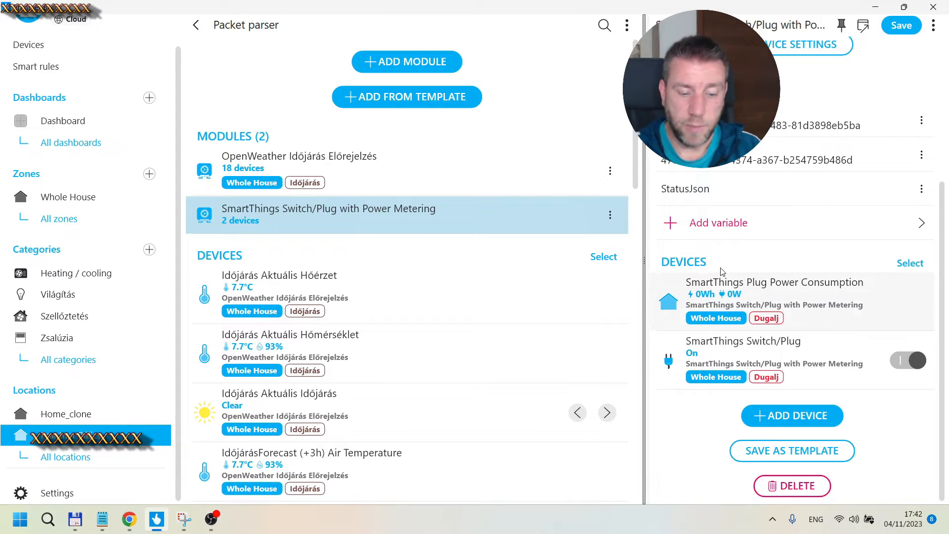
pyautogui.scroll(4, 781, 181)
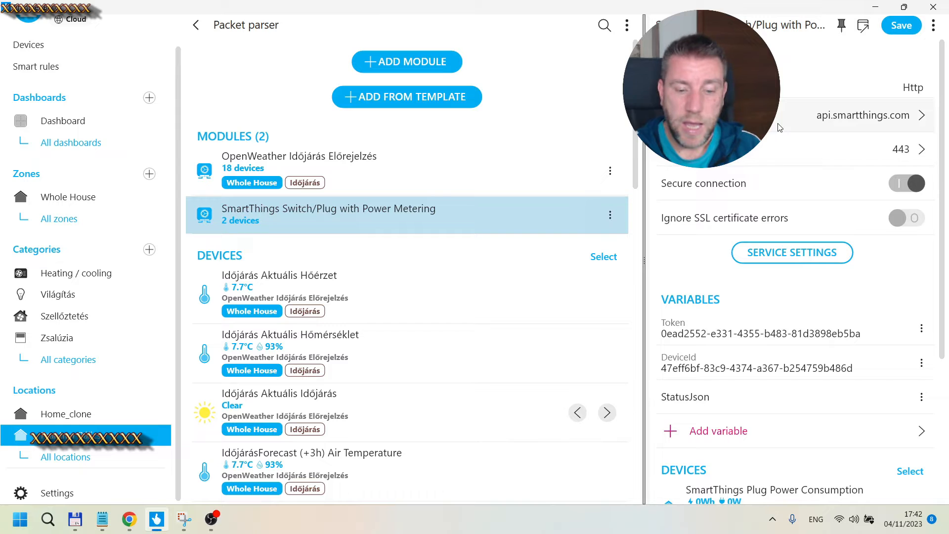
# Step: Open the SmartThings Plug Power Consumption device and the module's options menu to review them
pyautogui.scroll(-4, 760, 225)
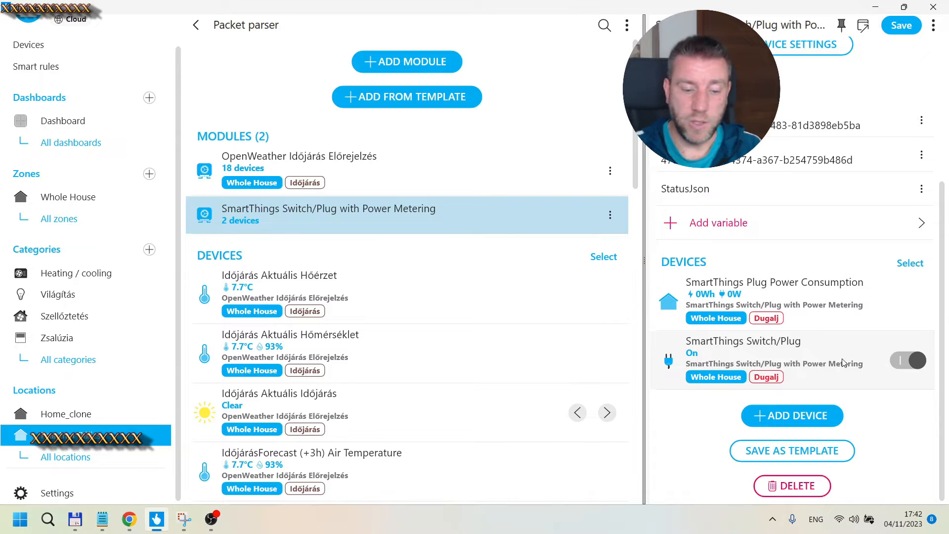
pyautogui.click(818, 295)
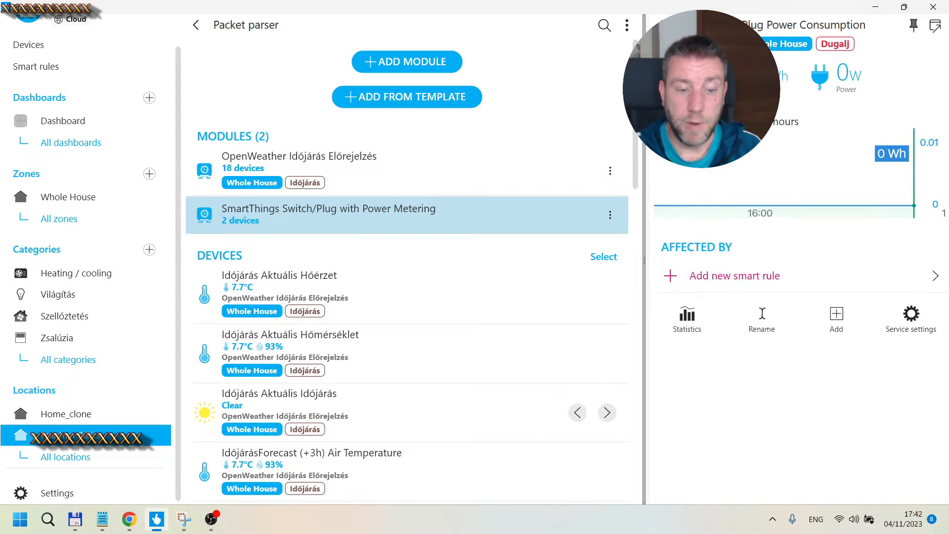
pyautogui.click(663, 25)
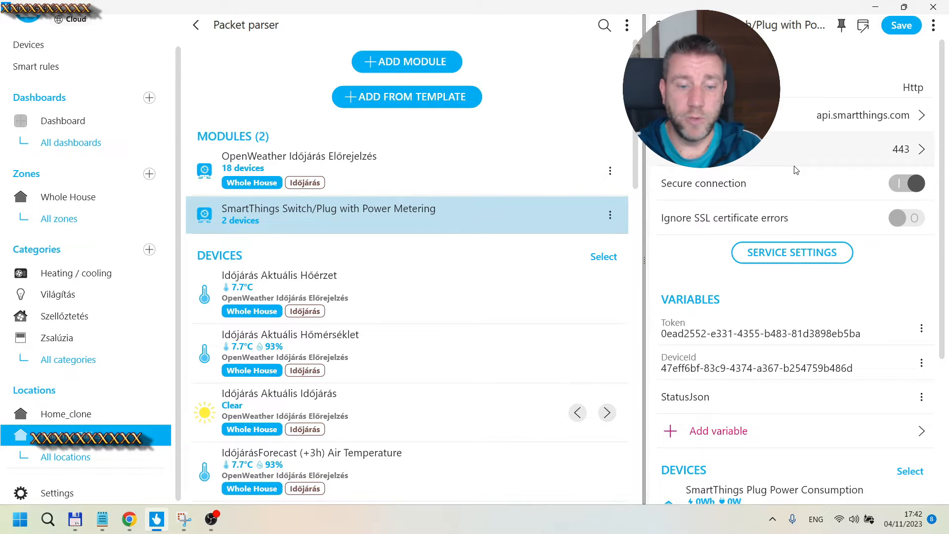
pyautogui.click(936, 26)
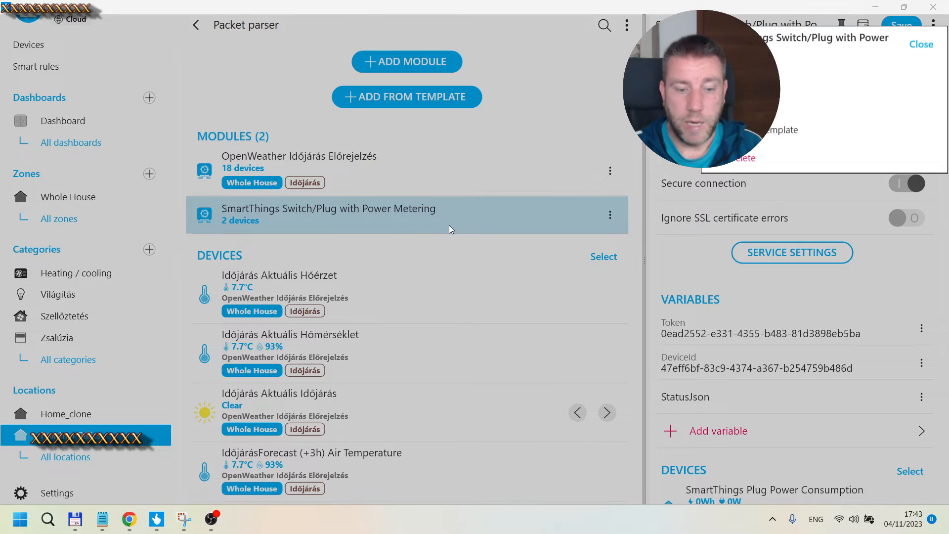
pyautogui.click(657, 309)
# Step: Open the SmartThings Switch/Plug device and inspect its service settings scripts
pyautogui.scroll(-5, 791, 346)
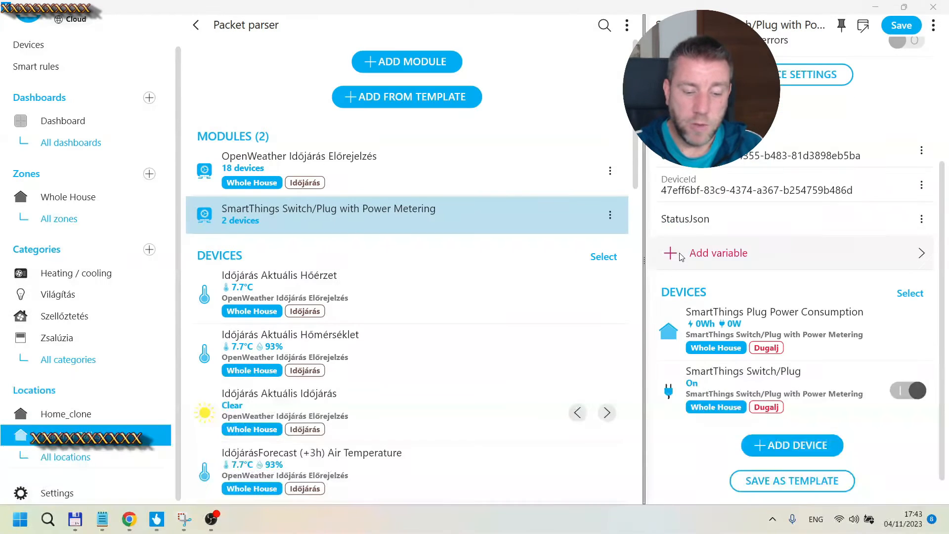
pyautogui.click(826, 359)
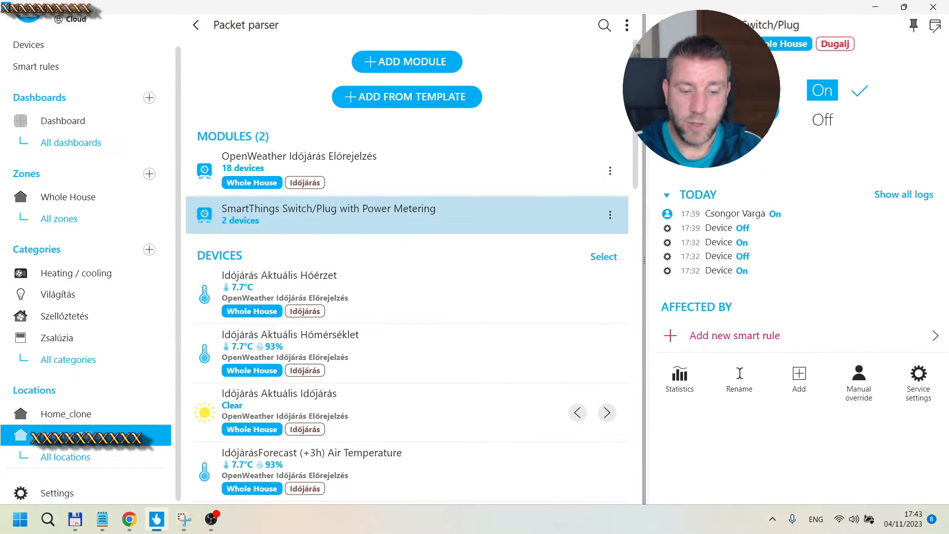
pyautogui.click(908, 378)
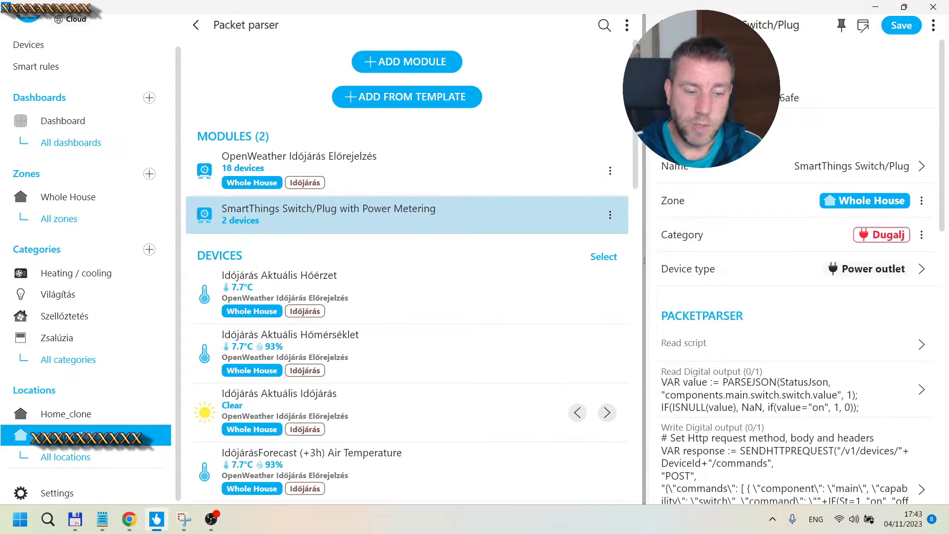
pyautogui.click(660, 25)
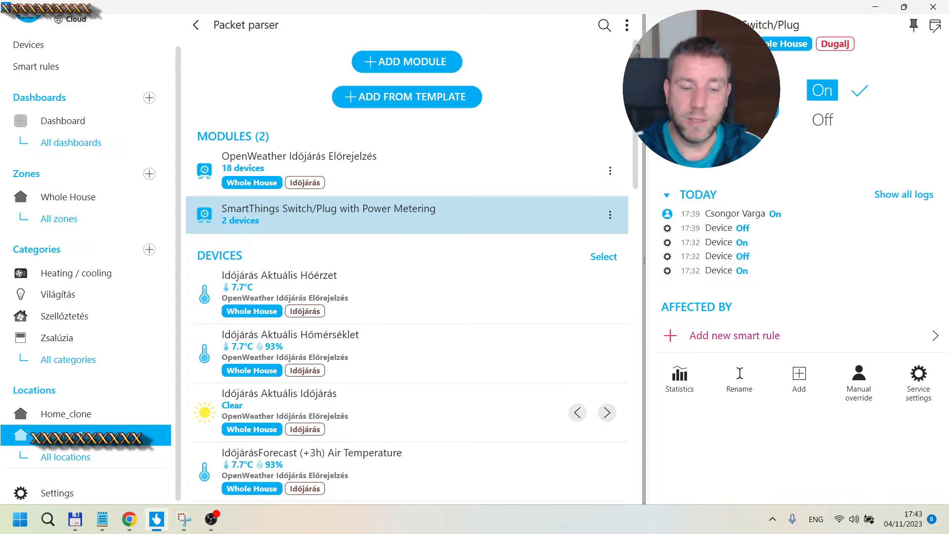
pyautogui.click(662, 24)
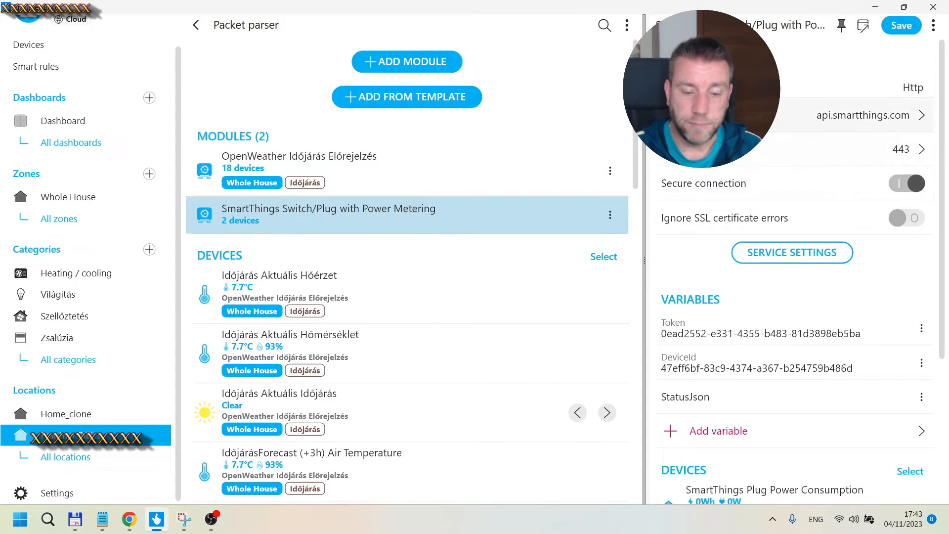
# Step: Place the SmartThings web page beside TapHome and switch Zigbee Switch 1 on from SmartThings
pyautogui.scroll(-3, 776, 168)
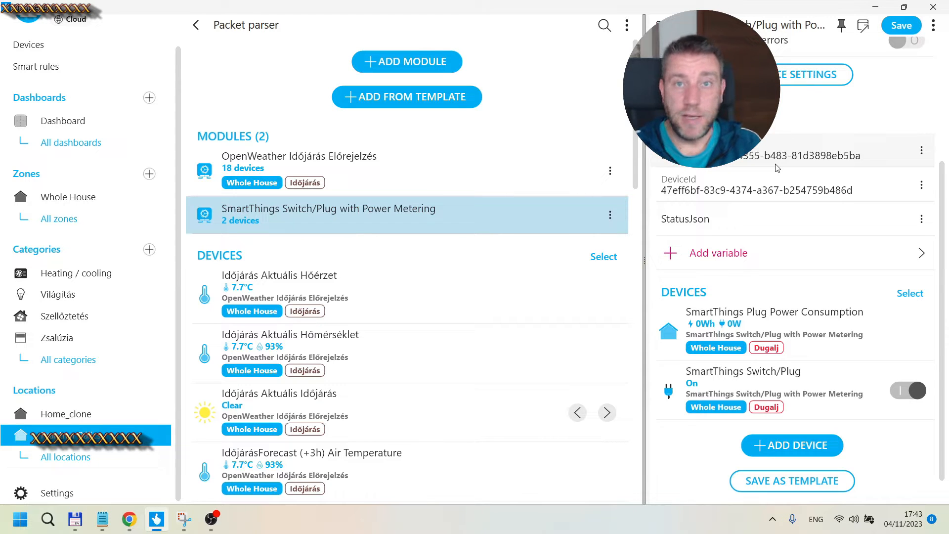
pyautogui.click(440, 96)
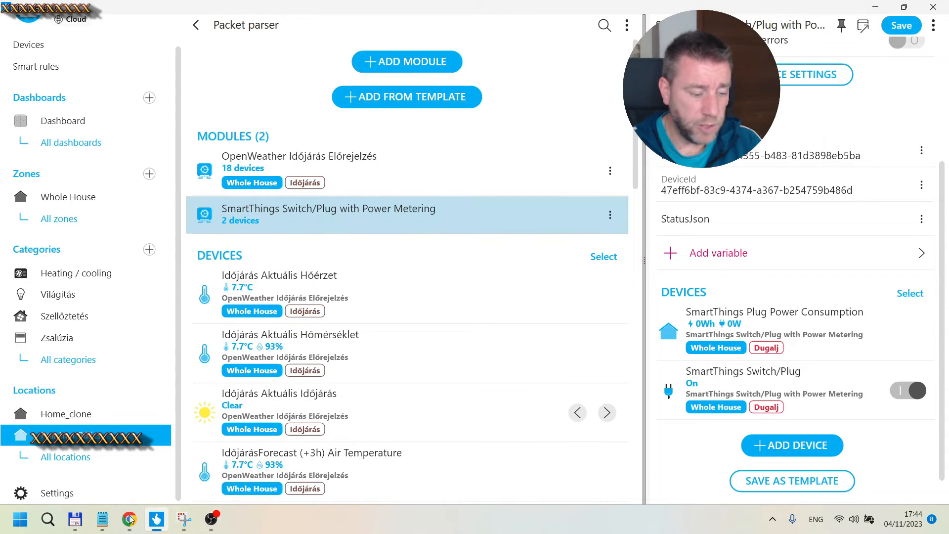
pyautogui.moveTo(130, 517)
pyautogui.click(165, 470)
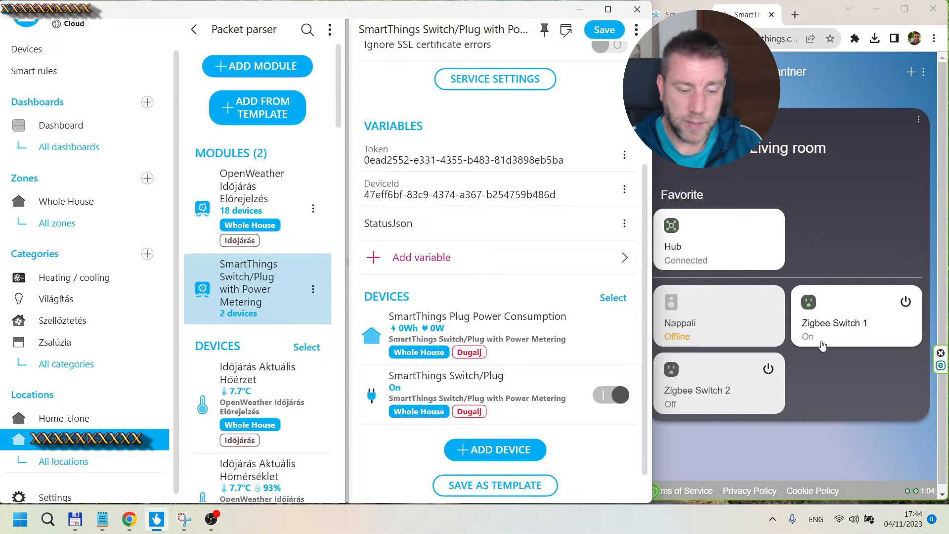
pyautogui.click(822, 345)
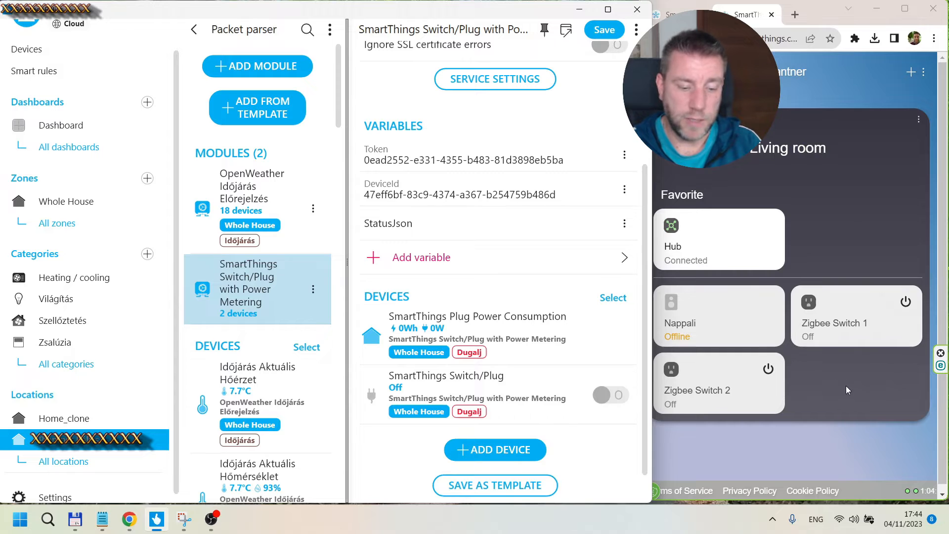
pyautogui.click(904, 302)
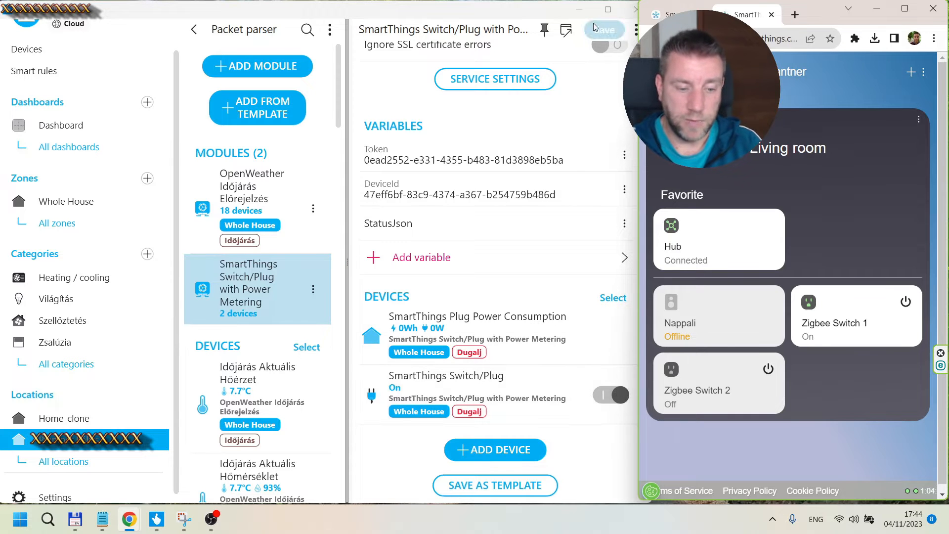
# Step: Maximize the window and examine the SmartThings module's service settings and read script
pyautogui.click(607, 9)
pyautogui.scroll(3, 734, 227)
pyautogui.click(792, 252)
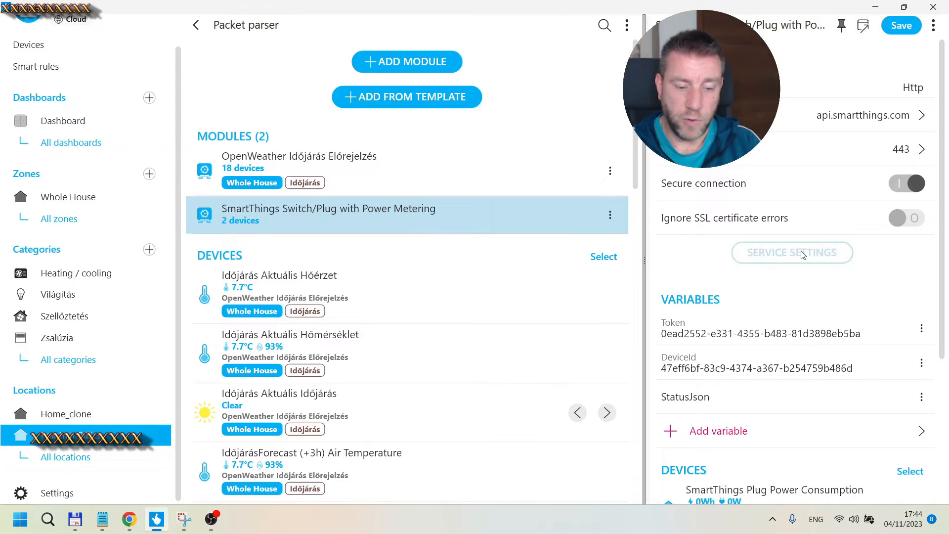
pyautogui.scroll(-2, 741, 320)
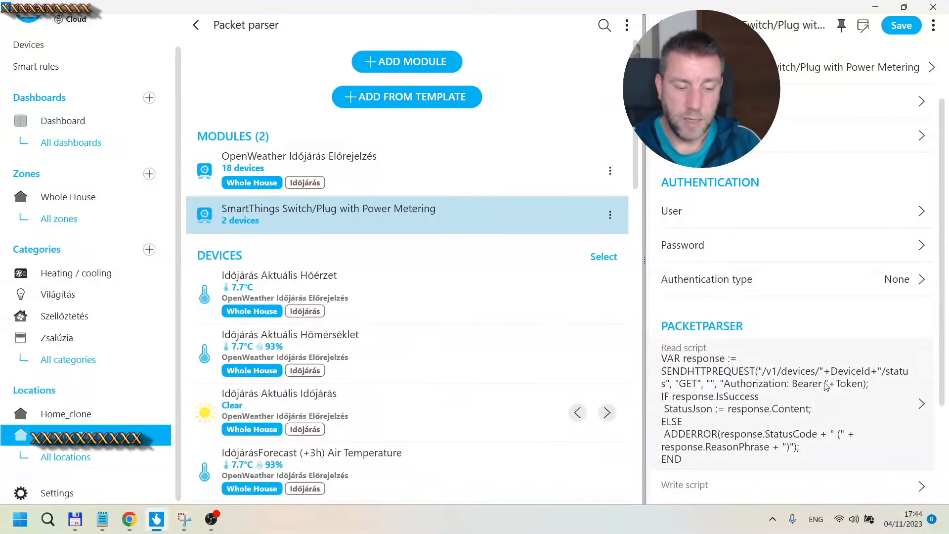
pyautogui.click(747, 409)
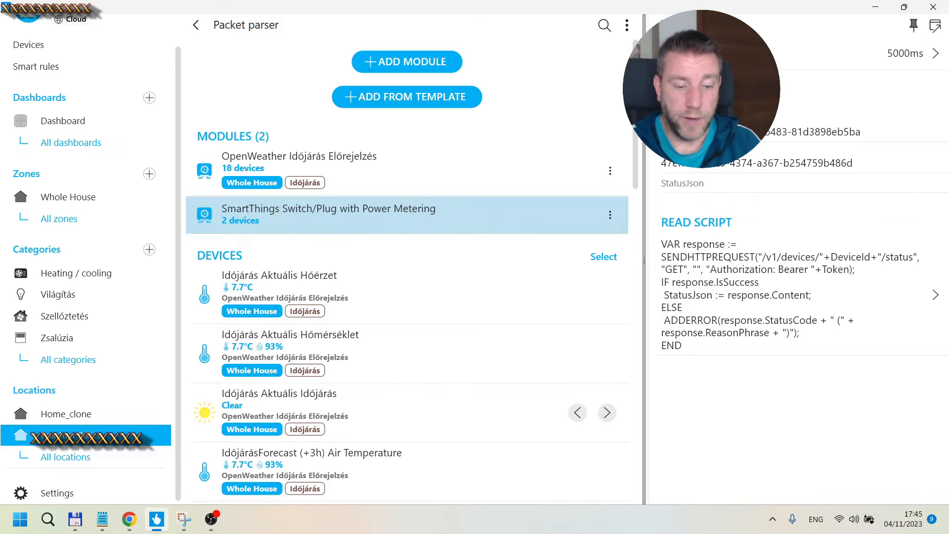
pyautogui.click(935, 24)
pyautogui.scroll(-2, 789, 183)
pyautogui.scroll(-1, 790, 182)
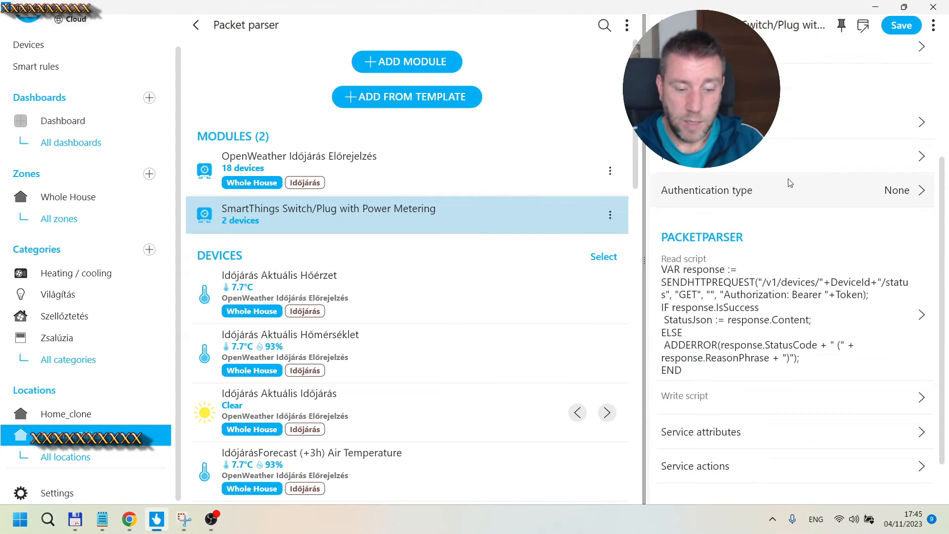
pyautogui.click(663, 25)
# Step: Toggle the SmartThings Switch/Plug off and on twice from its device list switch
pyautogui.scroll(-3, 783, 199)
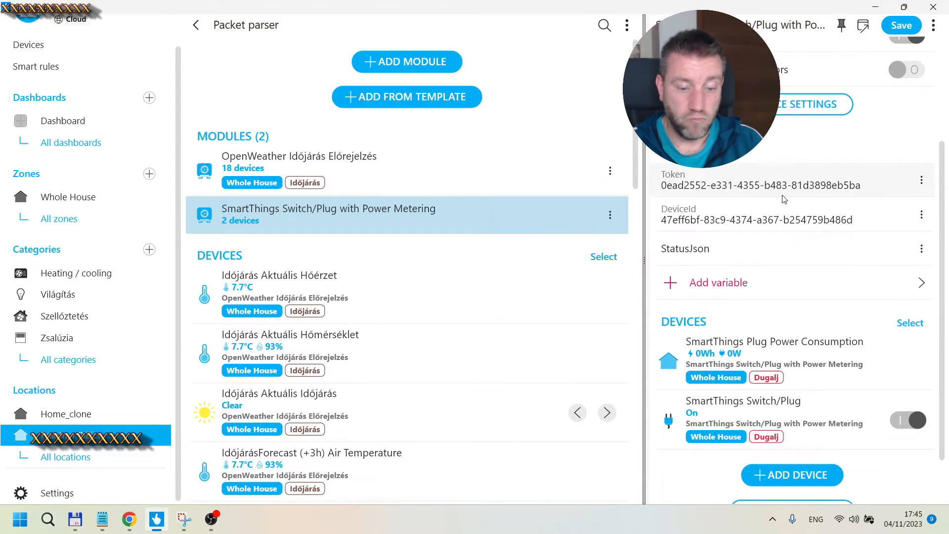
pyautogui.scroll(-1, 784, 198)
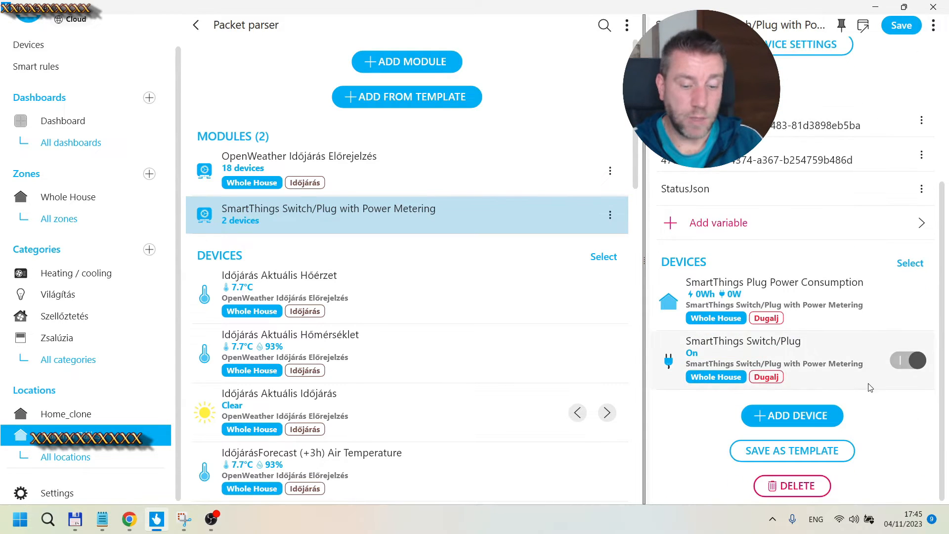
pyautogui.click(903, 364)
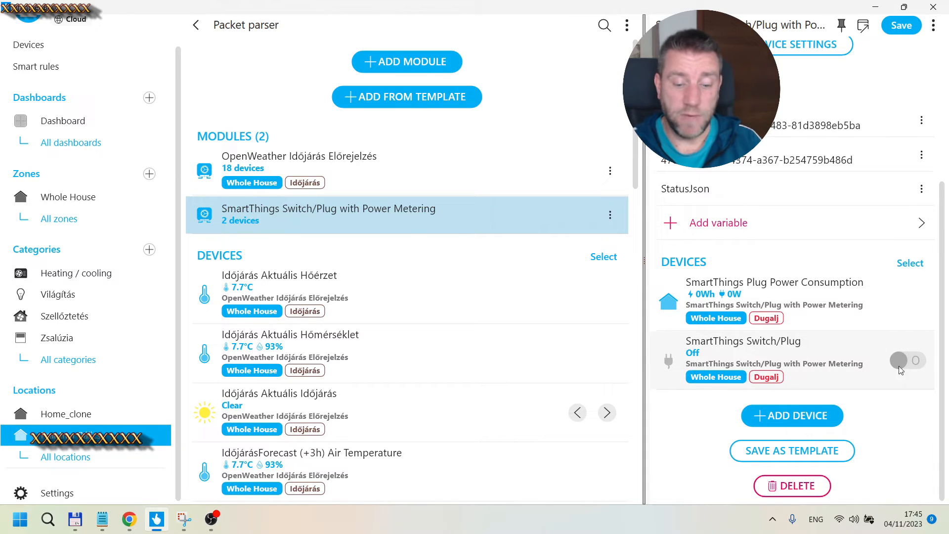
pyautogui.click(899, 368)
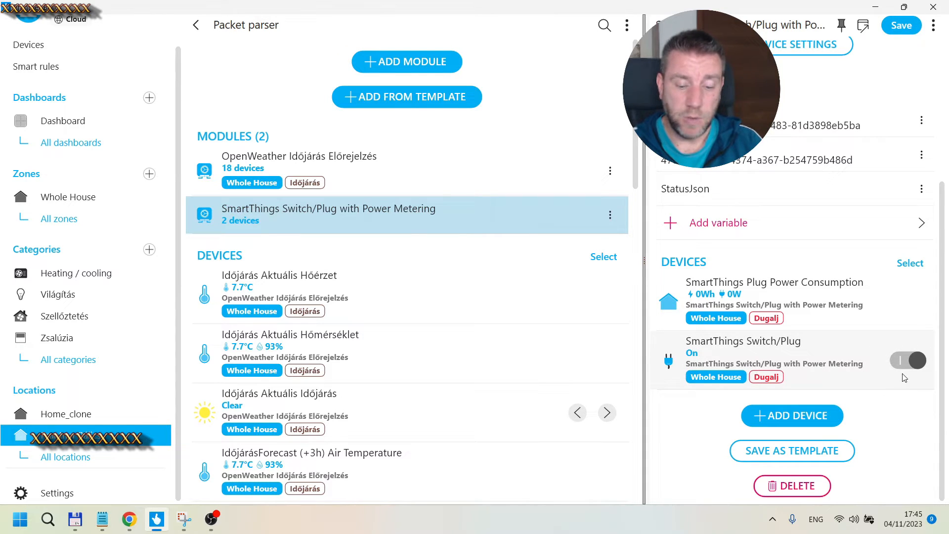
pyautogui.click(894, 378)
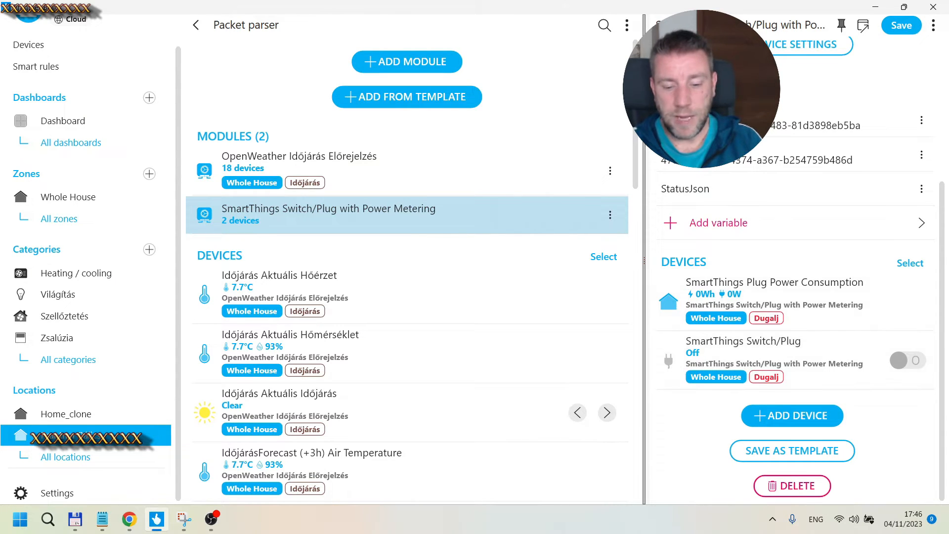
pyautogui.click(904, 360)
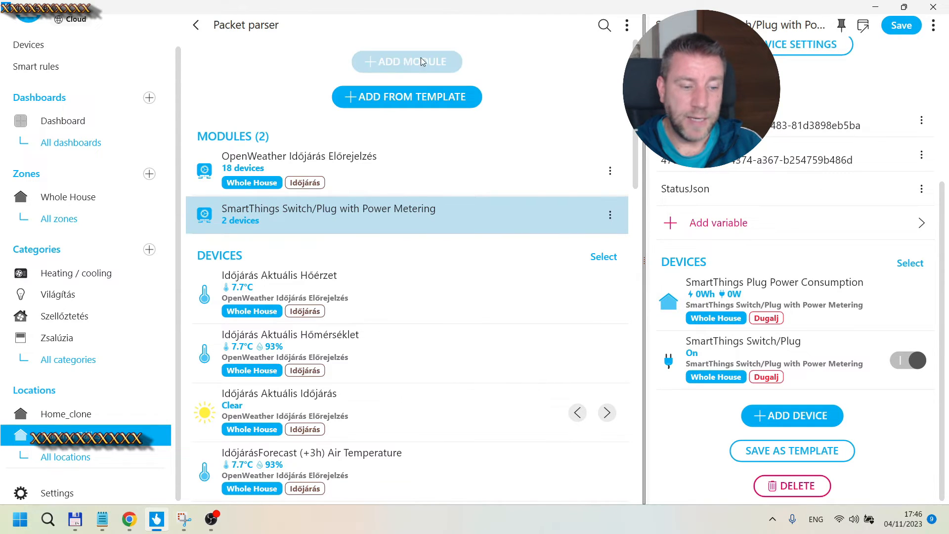
pyautogui.click(378, 59)
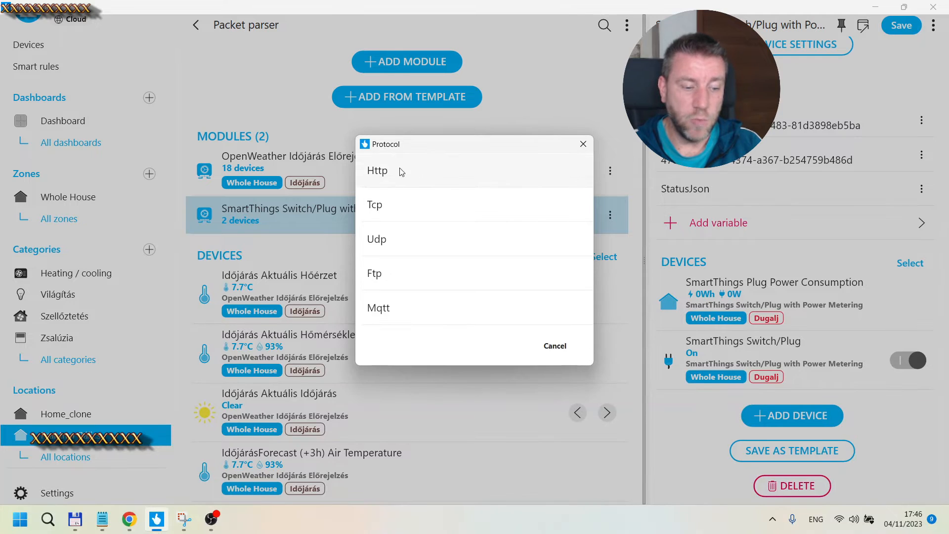
pyautogui.click(552, 346)
pyautogui.scroll(4, 752, 249)
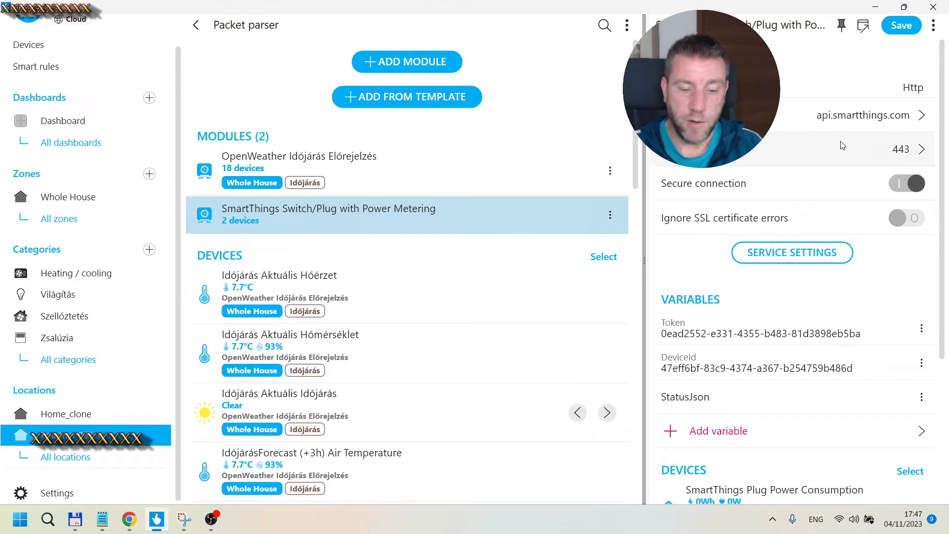
# Step: Review the module's service settings, authentication and PacketParser read script
pyautogui.scroll(-2, 842, 146)
pyautogui.scroll(2, 830, 197)
pyautogui.click(801, 254)
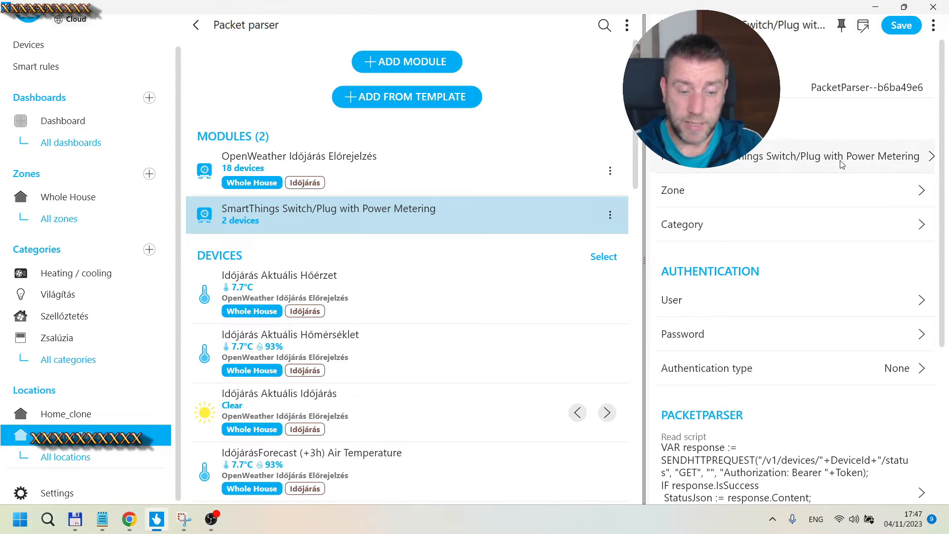
pyautogui.scroll(-2, 784, 166)
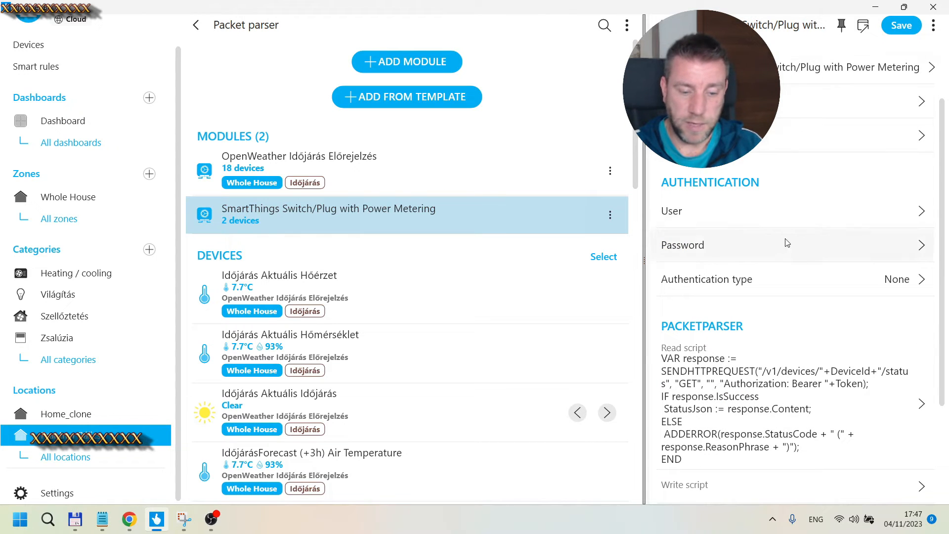
pyautogui.scroll(-3, 849, 134)
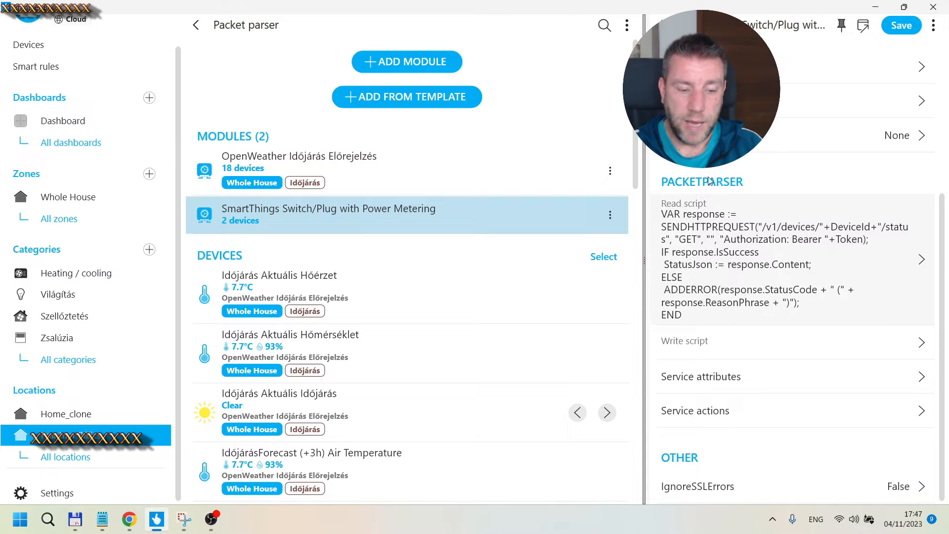
pyautogui.click(663, 25)
pyautogui.scroll(-1, 775, 179)
pyautogui.scroll(-2, 775, 179)
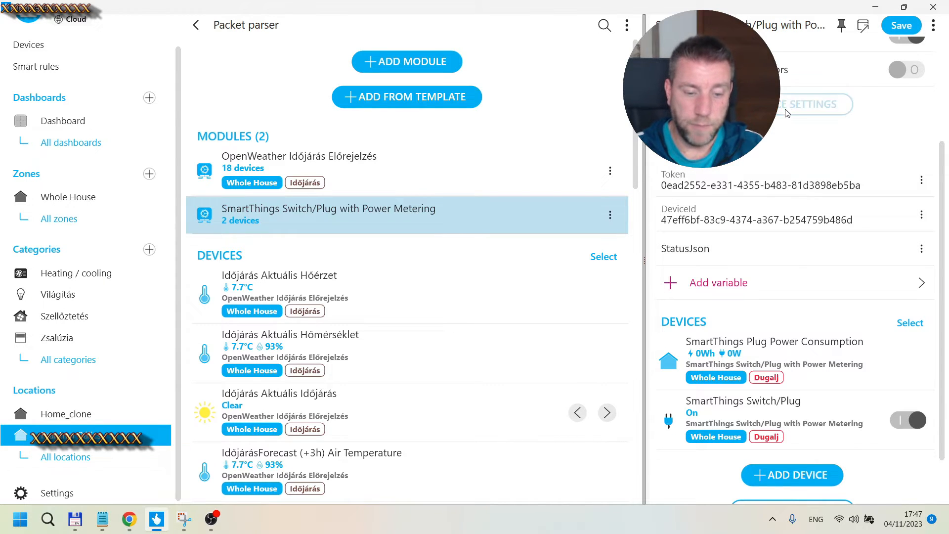
# Step: Open the module's read script in the script editor and select its code
pyautogui.click(814, 104)
pyautogui.scroll(-5, 791, 199)
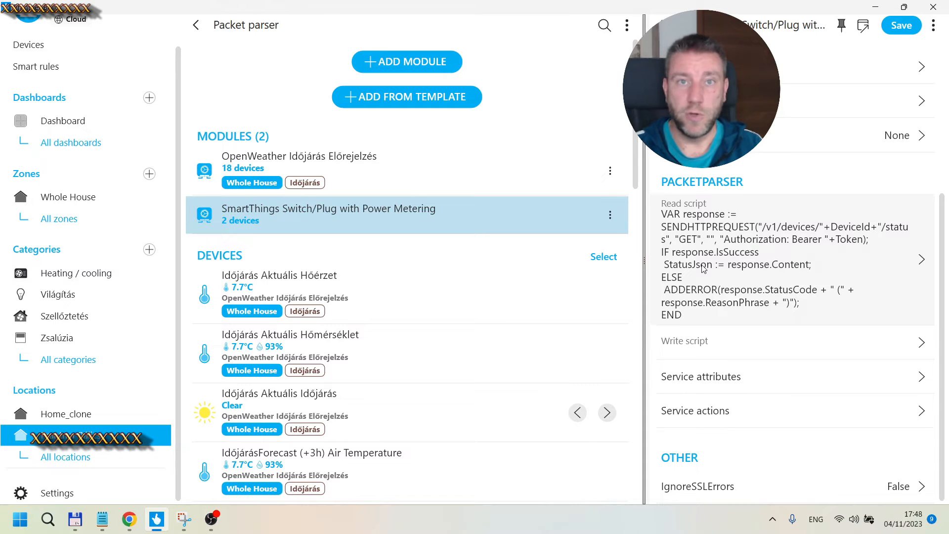
pyautogui.click(680, 300)
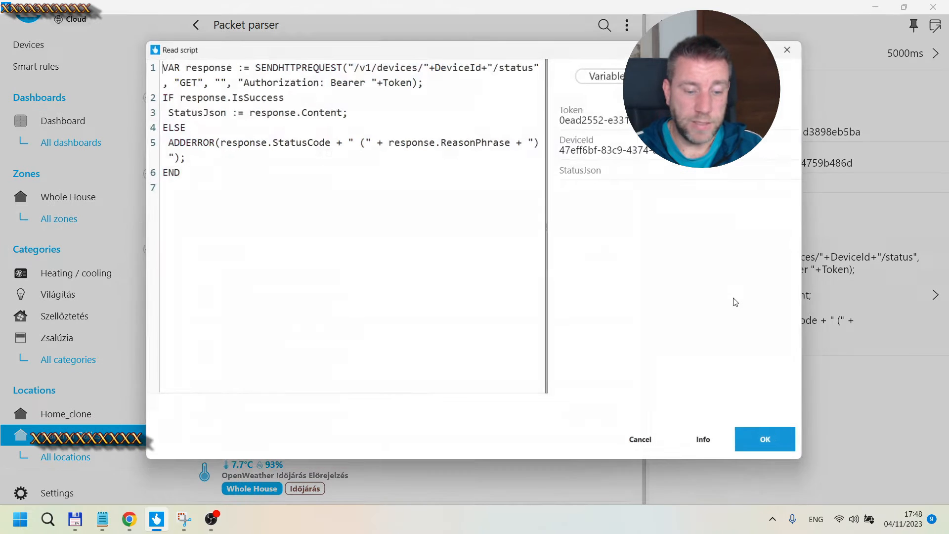
pyautogui.click(717, 296)
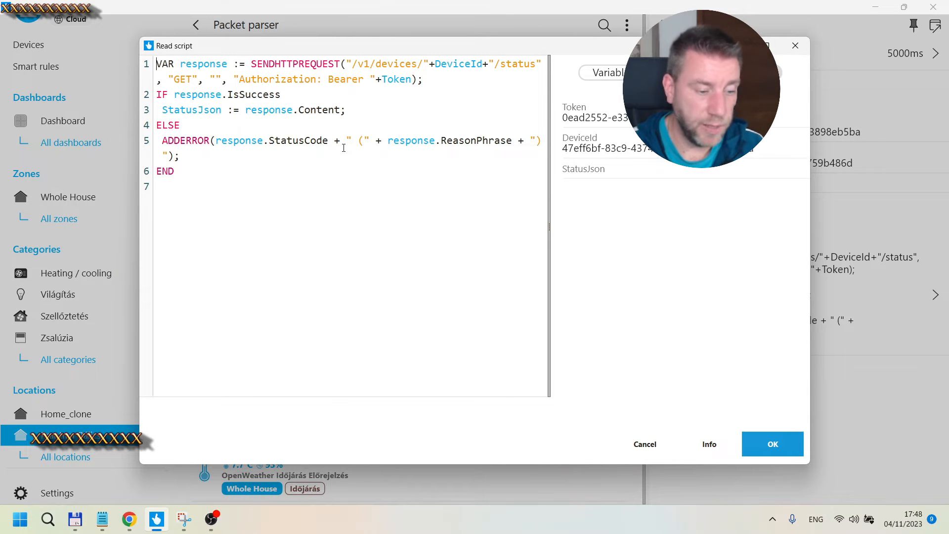
pyautogui.moveTo(157, 64); pyautogui.dragTo(258, 239)
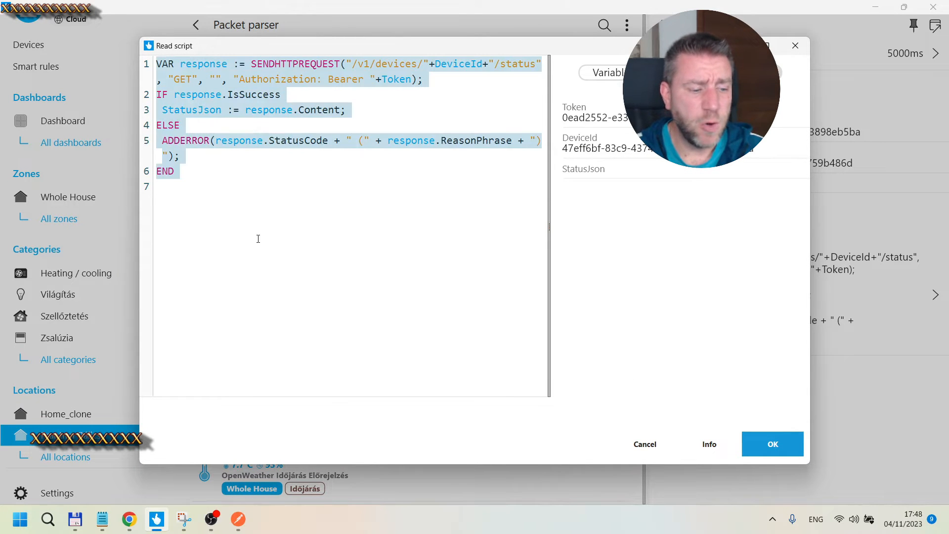
pyautogui.click(258, 238)
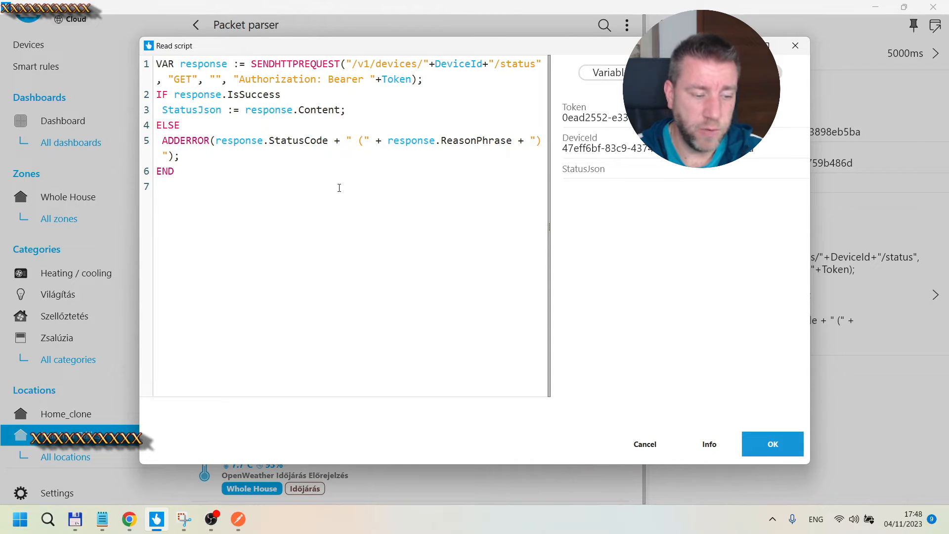
# Step: Examine the read script's SENDHTTPREQUEST call: the device status URL, the GET method and the Bearer authorization header
pyautogui.moveTo(238, 526)
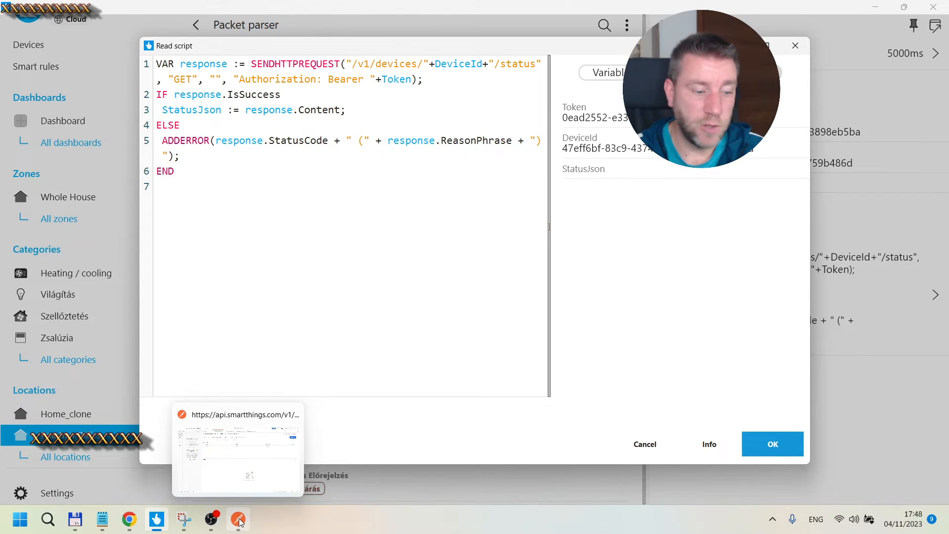
pyautogui.click(339, 138)
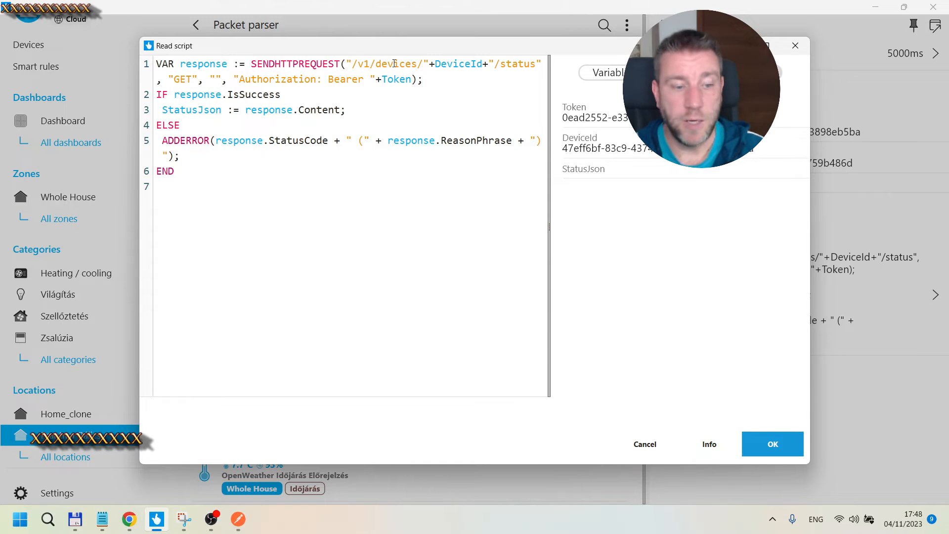
pyautogui.moveTo(470, 47); pyautogui.dragTo(398, 62)
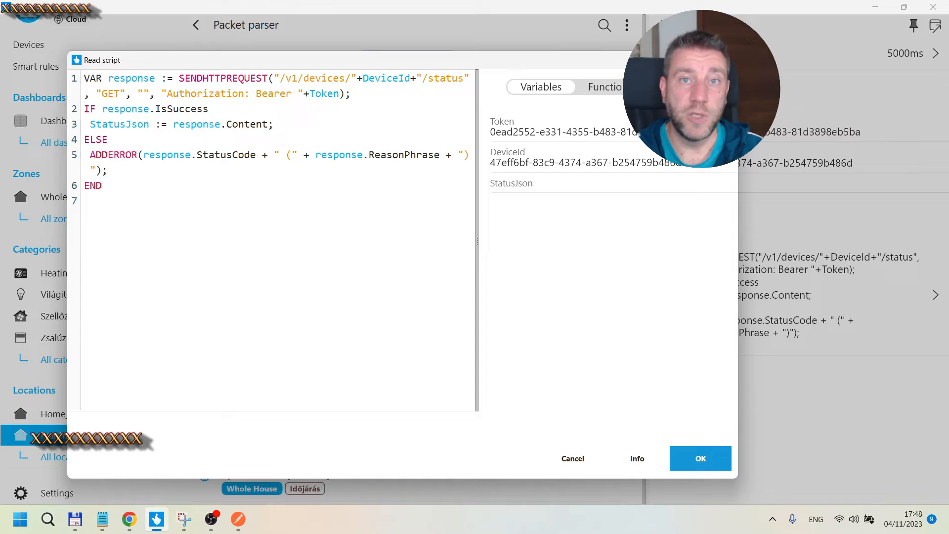
pyautogui.moveTo(318, 60); pyautogui.dragTo(399, 57)
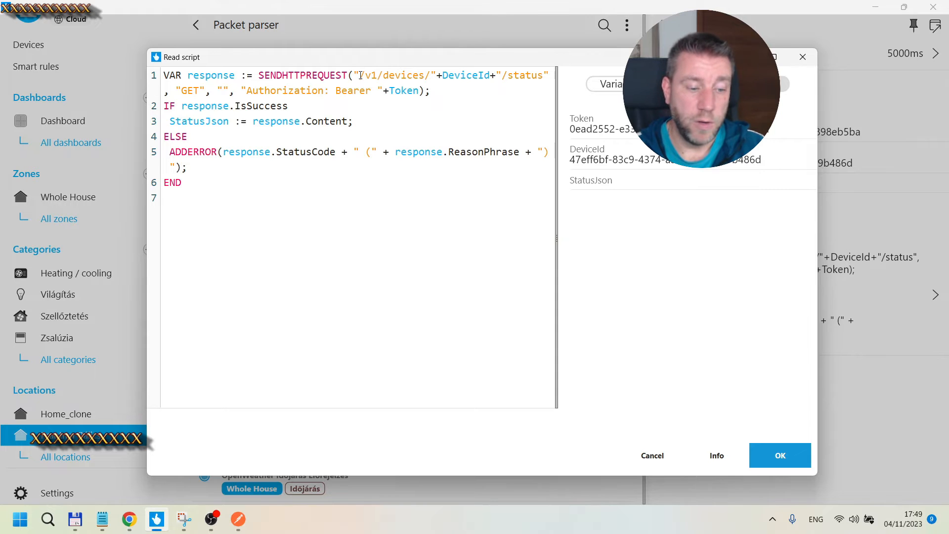
pyautogui.moveTo(359, 75); pyautogui.dragTo(431, 75)
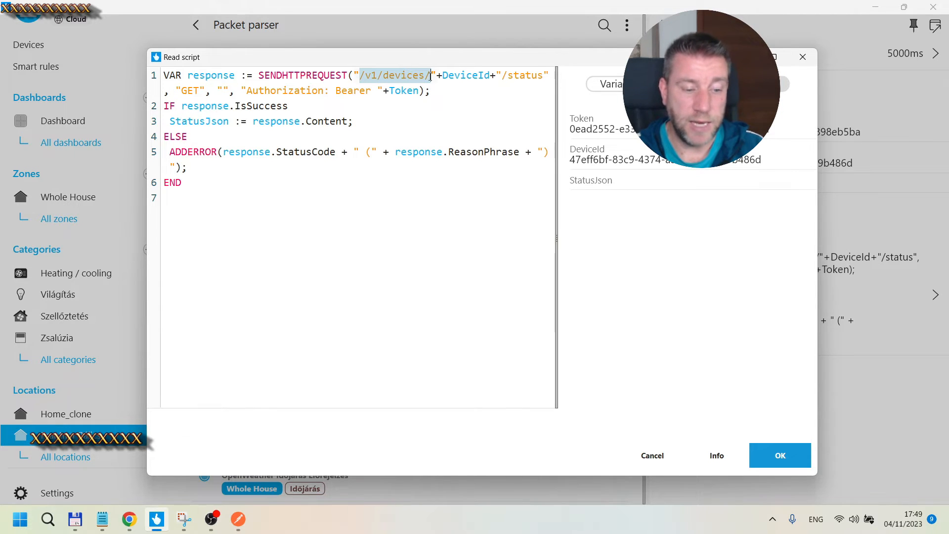
pyautogui.click(483, 81)
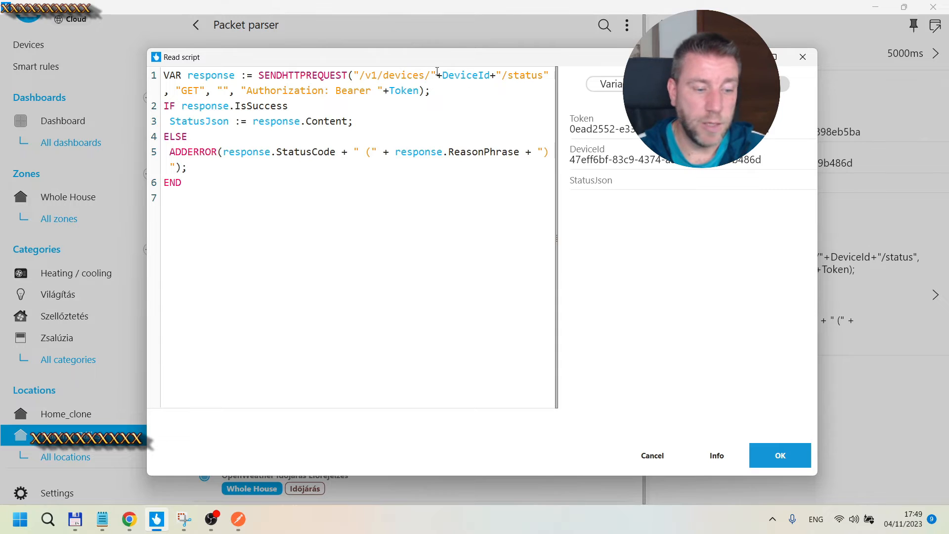
pyautogui.moveTo(443, 78); pyautogui.dragTo(546, 75)
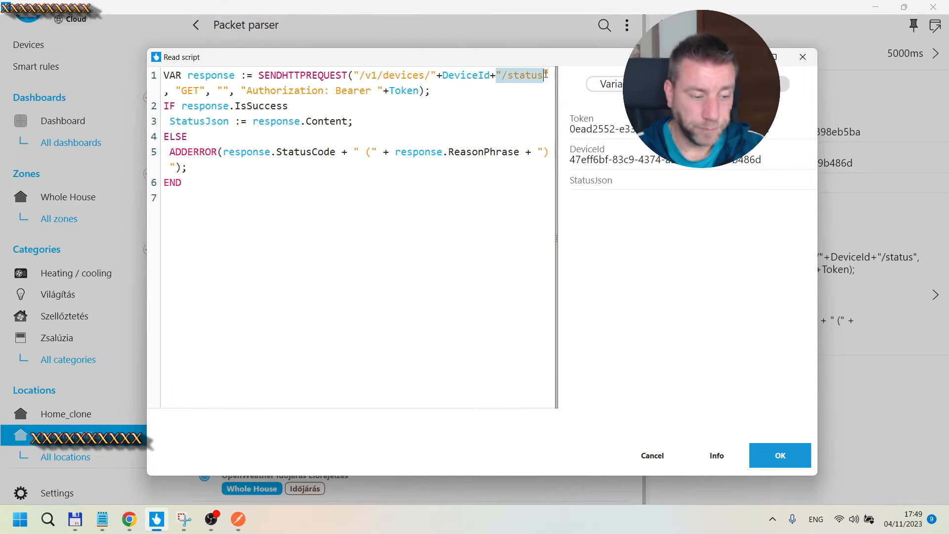
pyautogui.click(192, 90)
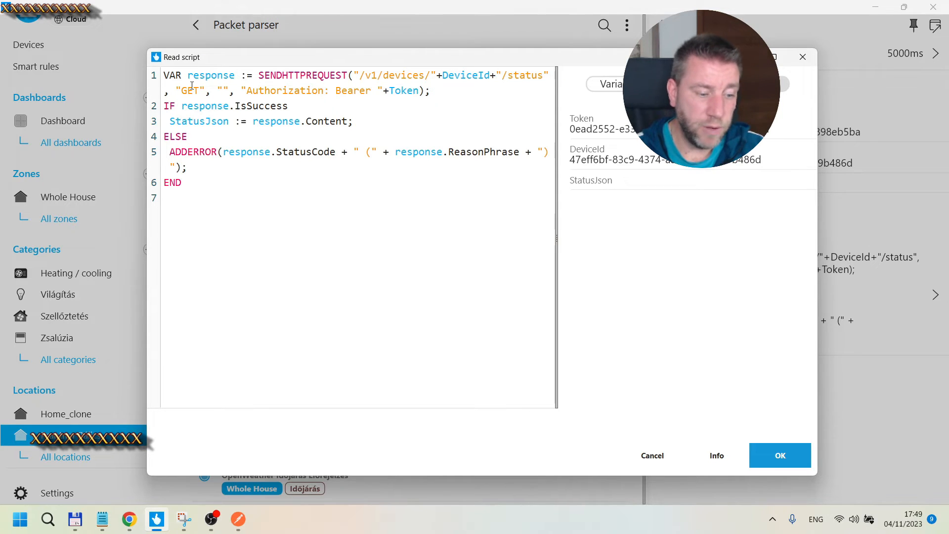
pyautogui.click(248, 91)
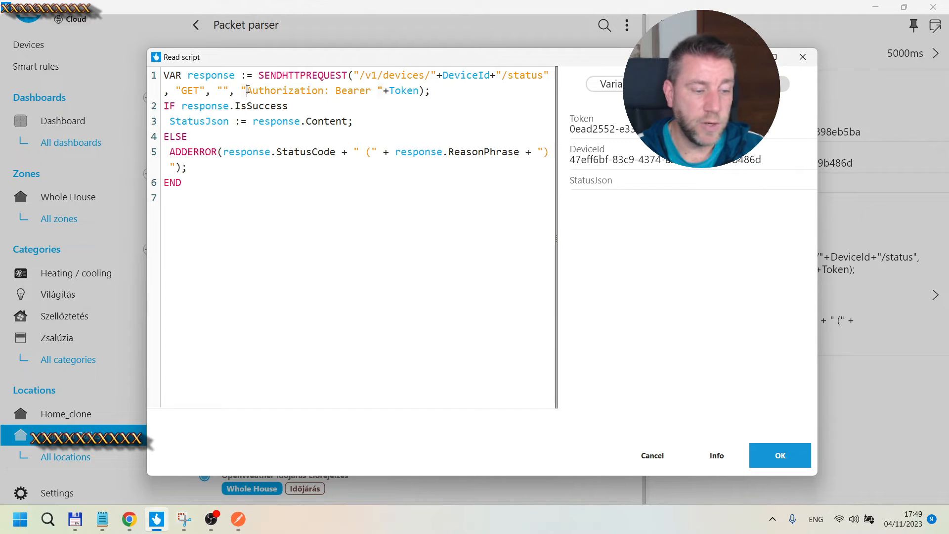
pyautogui.moveTo(242, 91); pyautogui.dragTo(413, 91)
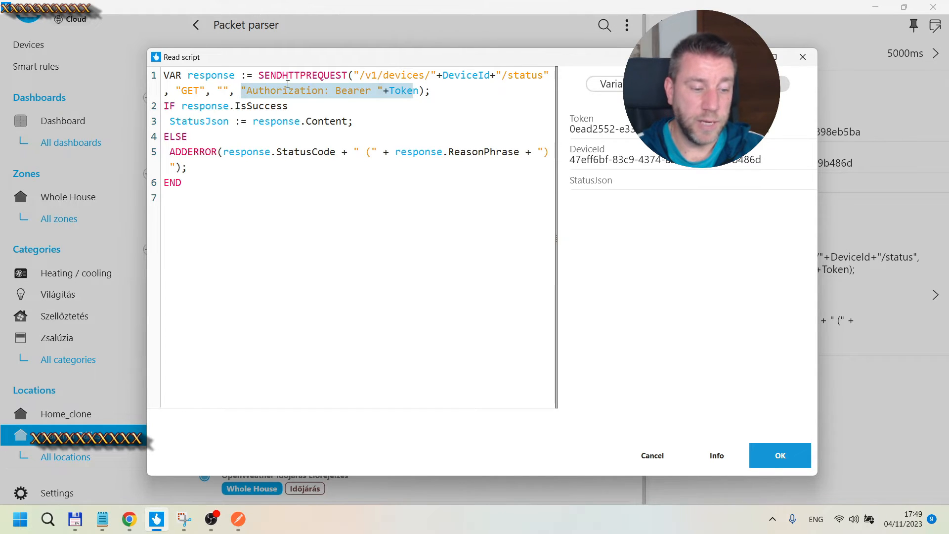
pyautogui.click(259, 91)
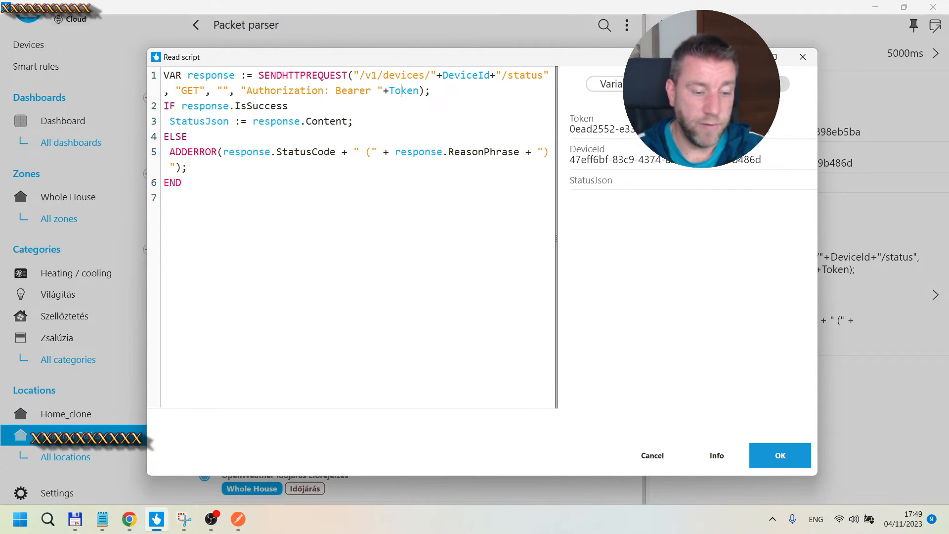
pyautogui.doubleClick(574, 127)
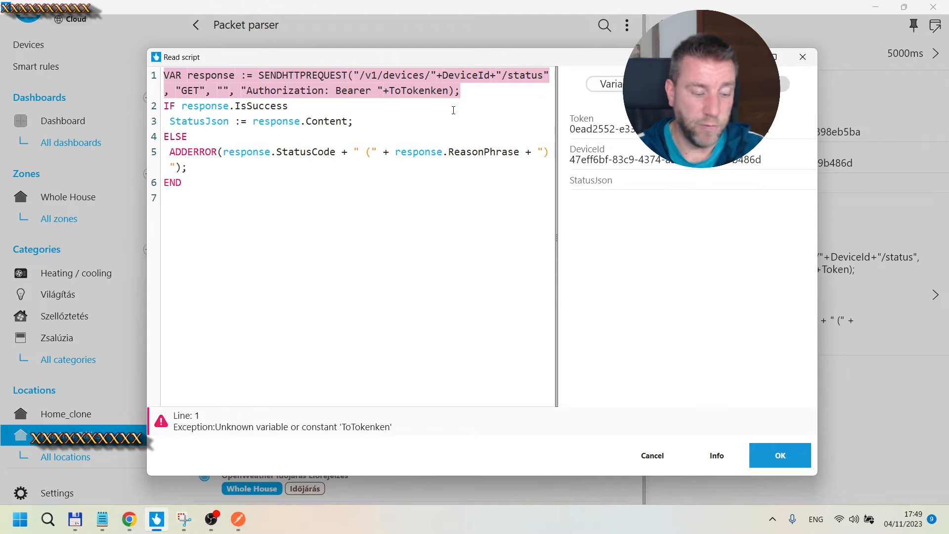
pyautogui.hotkey('ctrl', 'z')
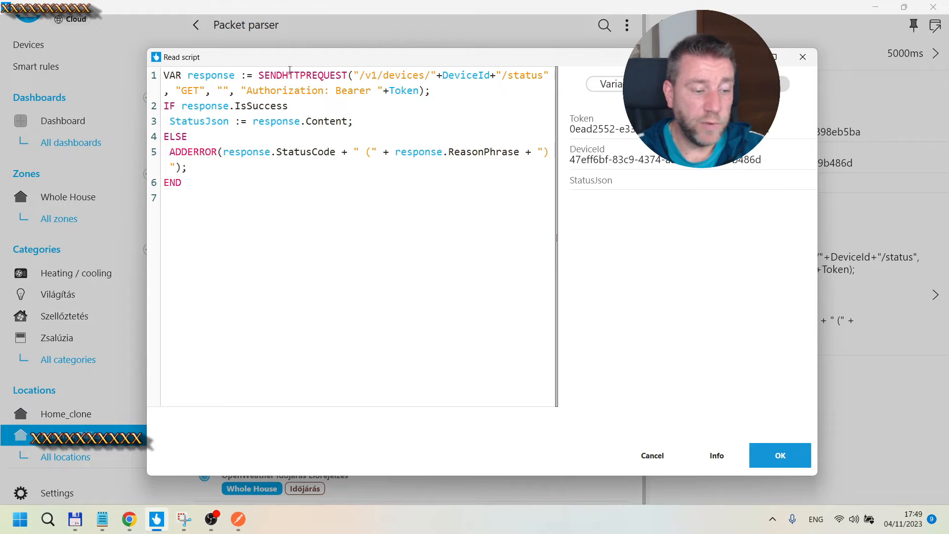
# Step: Examine how the response content is stored in the StatusJson variable
pyautogui.moveTo(252, 121); pyautogui.dragTo(346, 123)
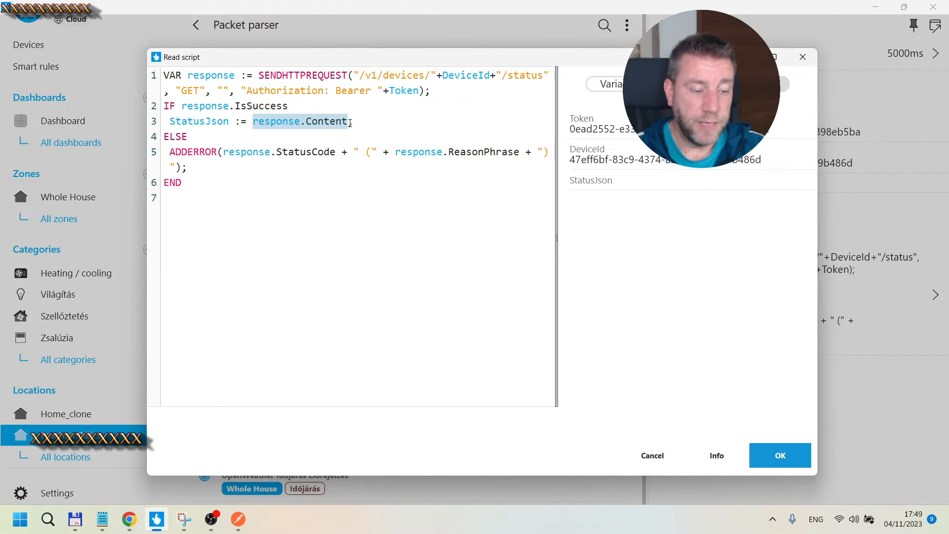
pyautogui.click(370, 123)
pyautogui.moveTo(169, 121); pyautogui.dragTo(231, 119)
# Step: Switch to Postman and send the GET request for the SmartThings device status
pyautogui.click(238, 519)
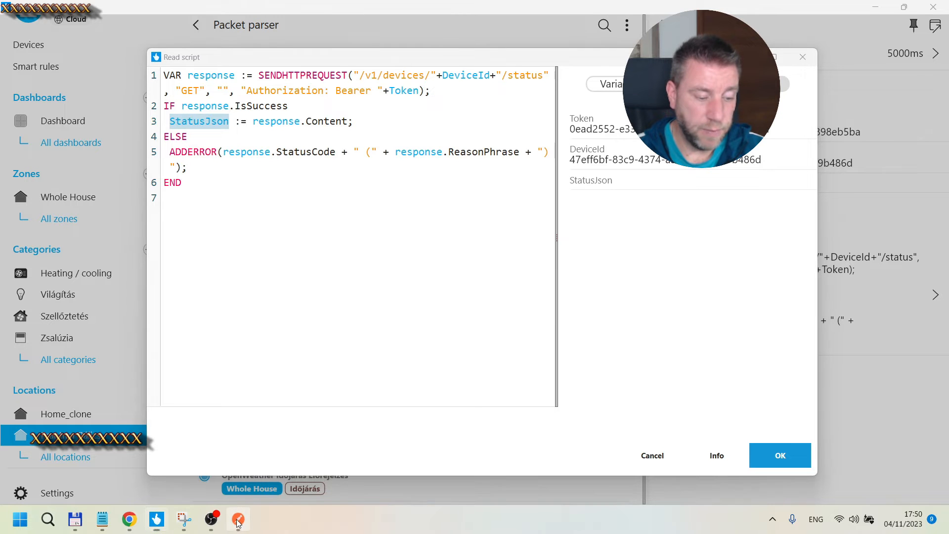
pyautogui.moveTo(506, 0); pyautogui.dragTo(509, 2)
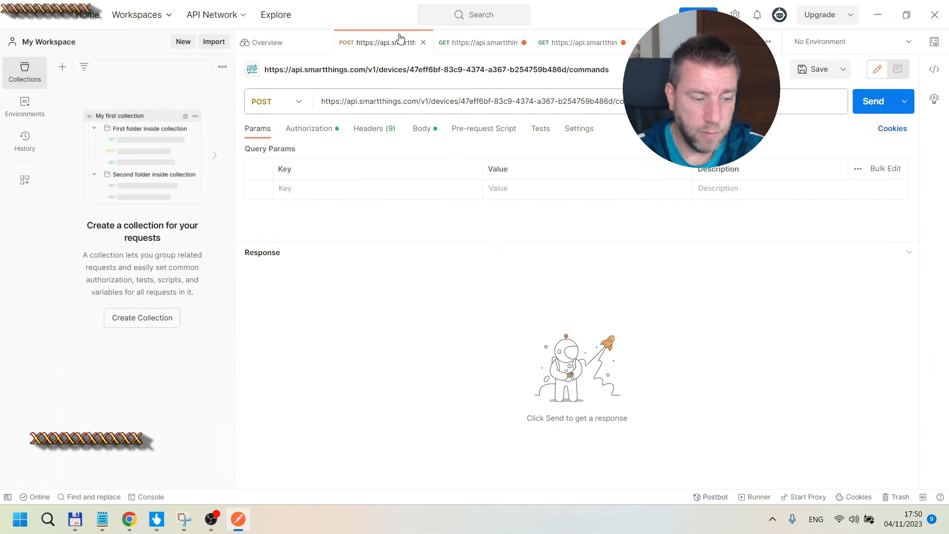
pyautogui.click(483, 45)
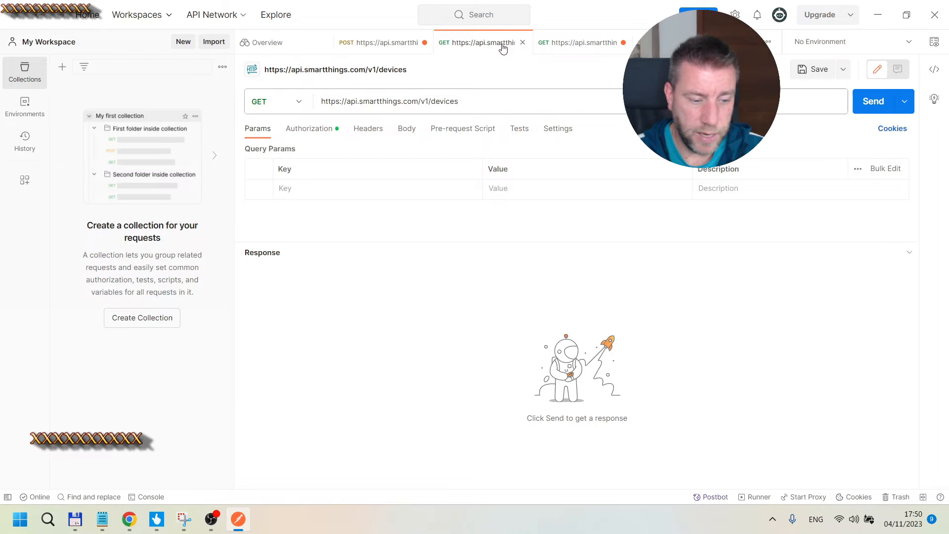
pyautogui.click(582, 44)
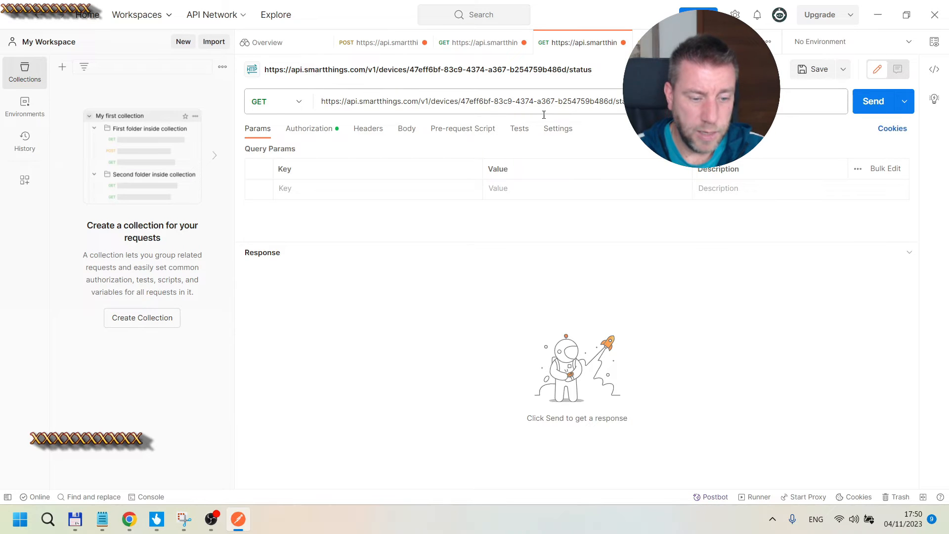
pyautogui.click(872, 100)
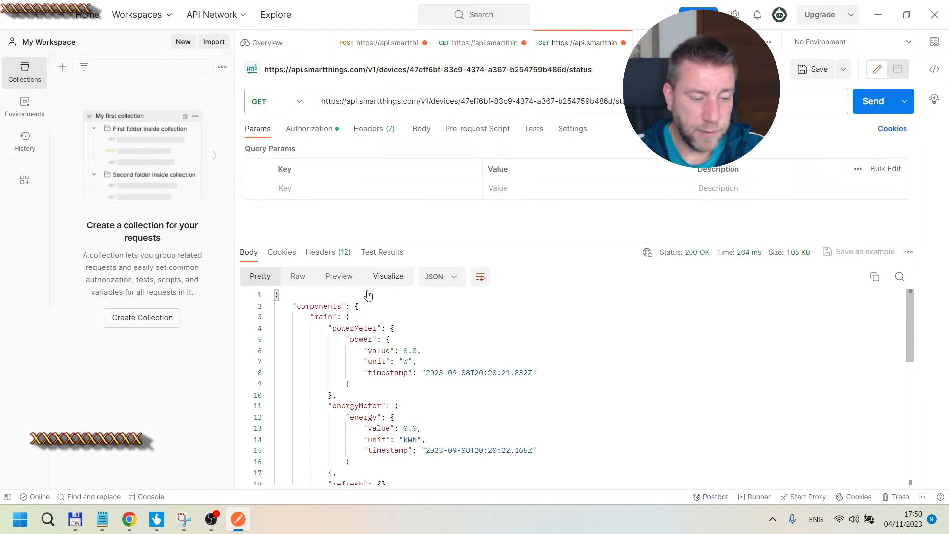
# Step: Examine the JSON response's power, energy and switch values
pyautogui.moveTo(371, 238); pyautogui.dragTo(370, 214)
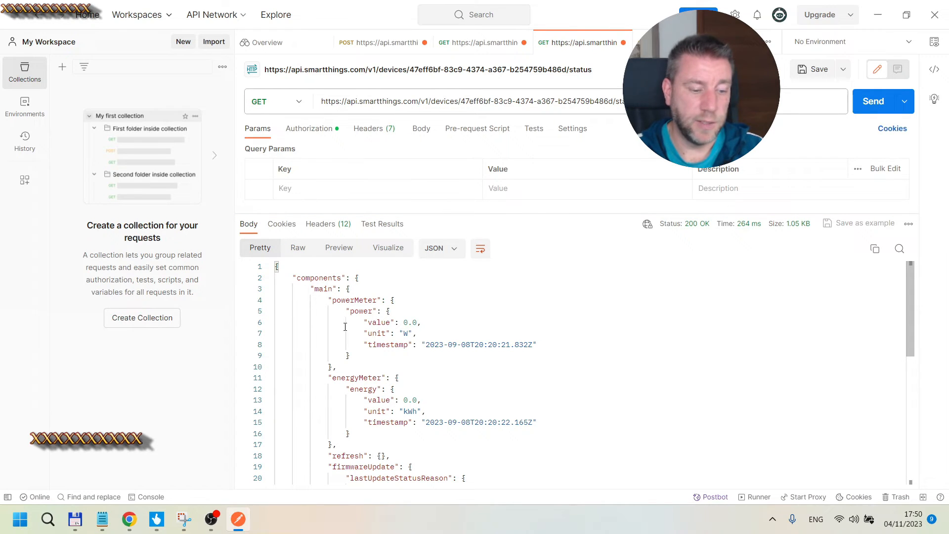
pyautogui.moveTo(399, 323); pyautogui.dragTo(428, 320)
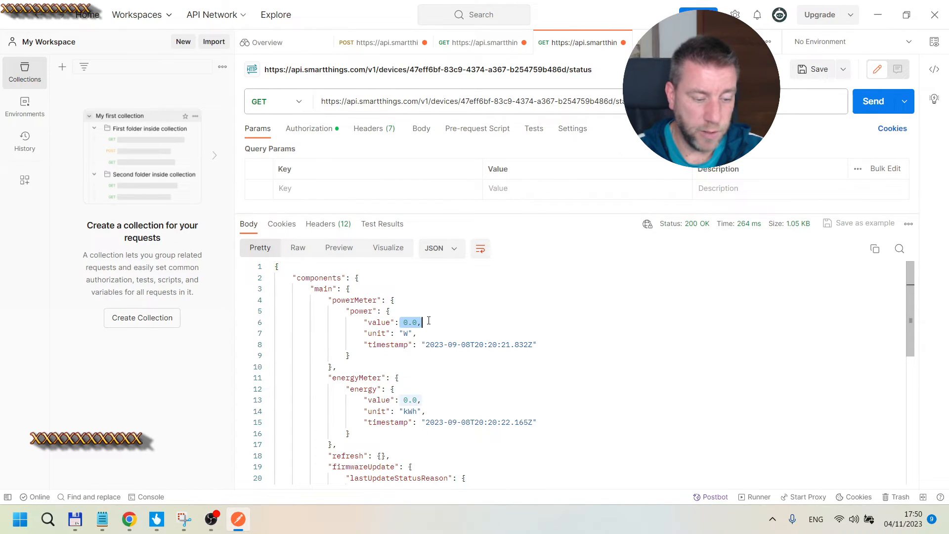
pyautogui.moveTo(402, 400); pyautogui.dragTo(421, 400)
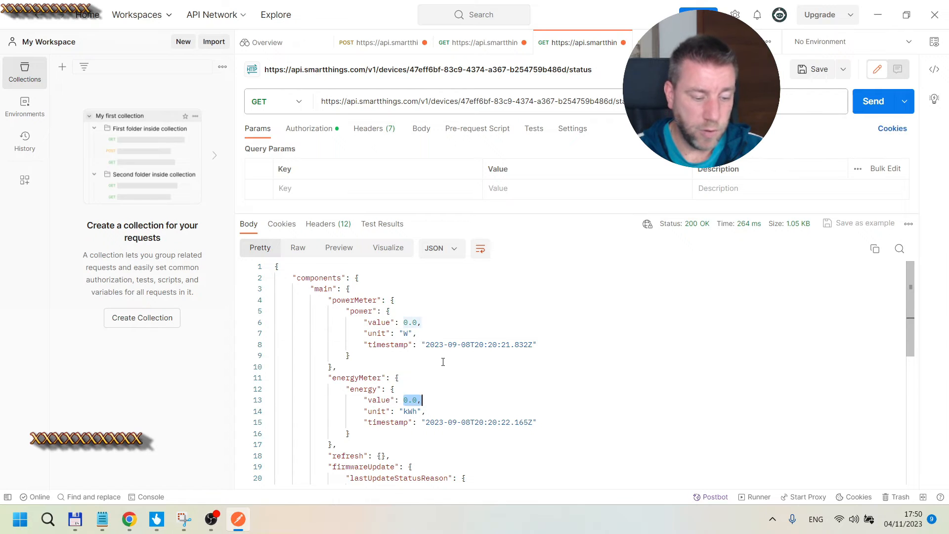
pyautogui.scroll(-5, 445, 360)
pyautogui.scroll(-1, 438, 339)
pyautogui.moveTo(407, 412); pyautogui.dragTo(417, 412)
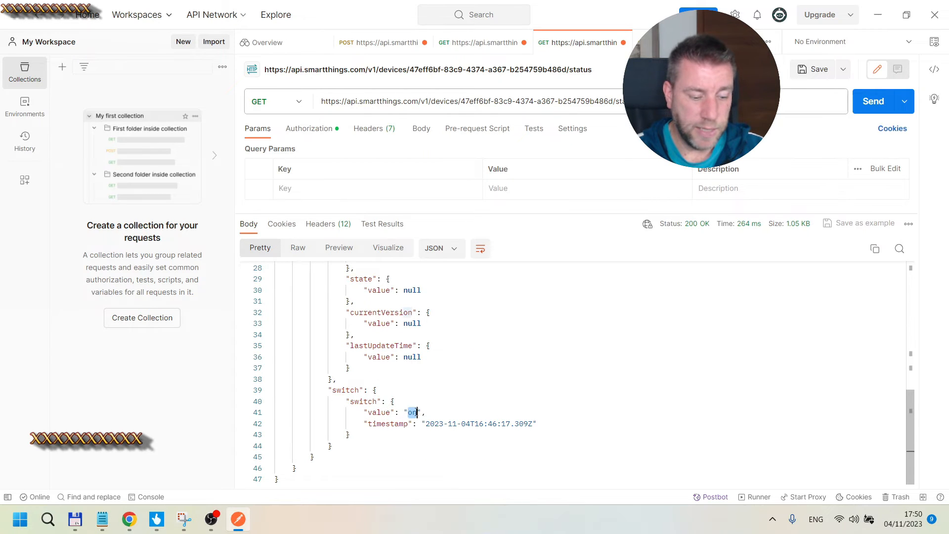
# Step: Return to TapHome and close the read script editor without changes
pyautogui.click(878, 14)
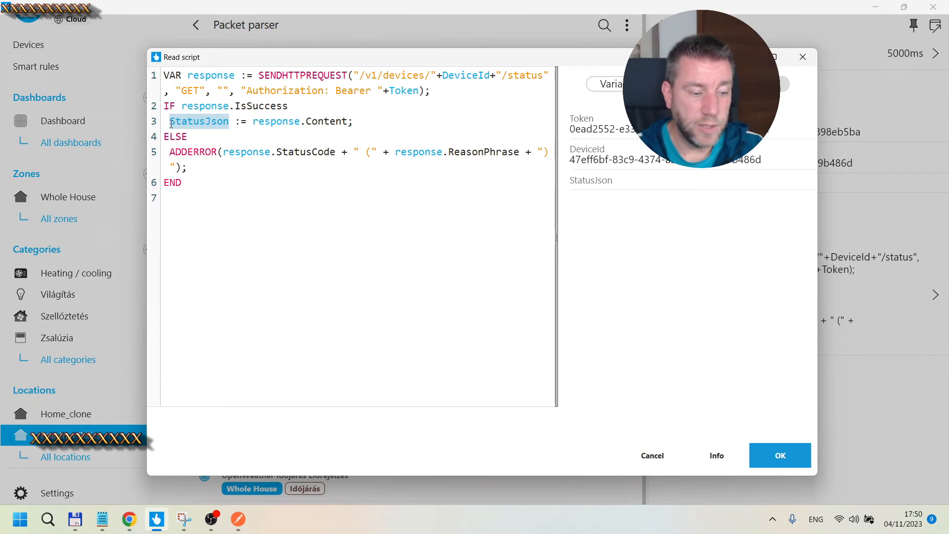
pyautogui.hotkey('alt', 'Tab')
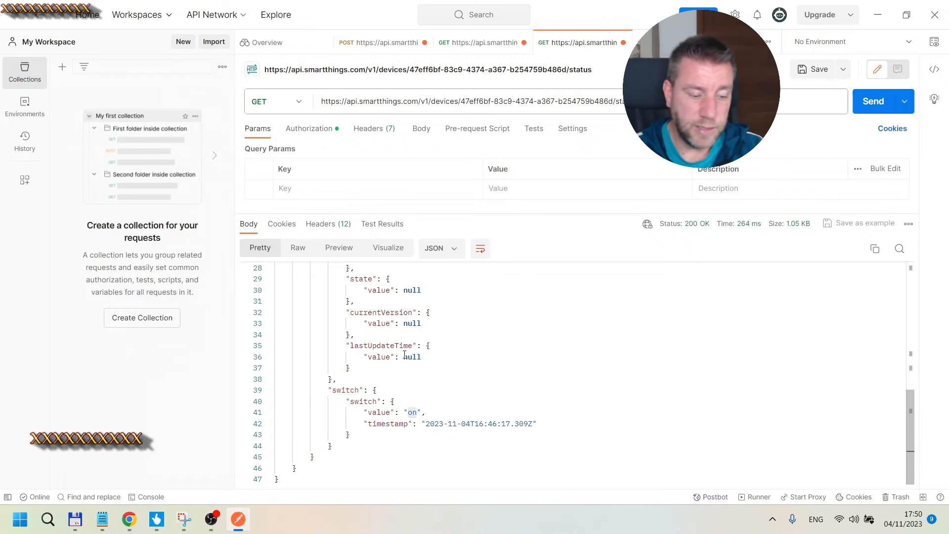
pyautogui.hotkey('alt', 'Tab')
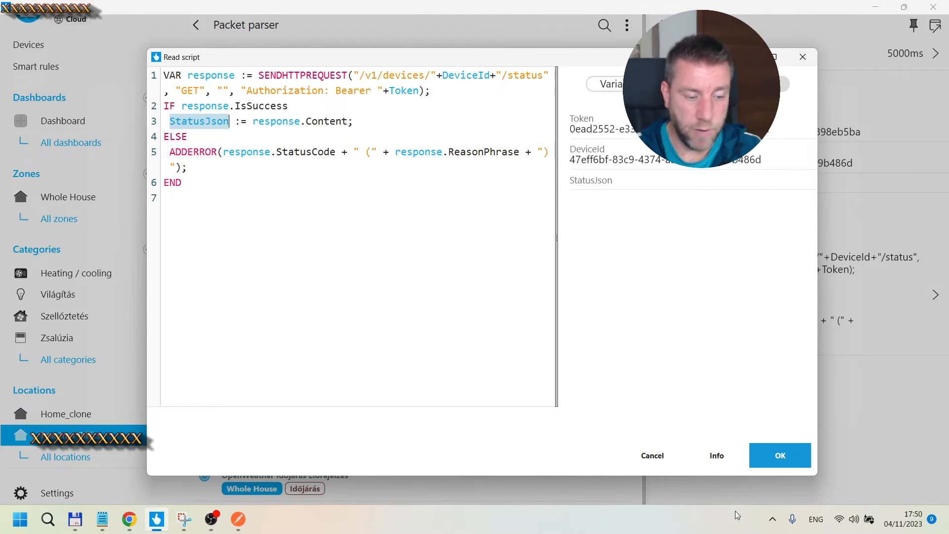
pyautogui.click(352, 152)
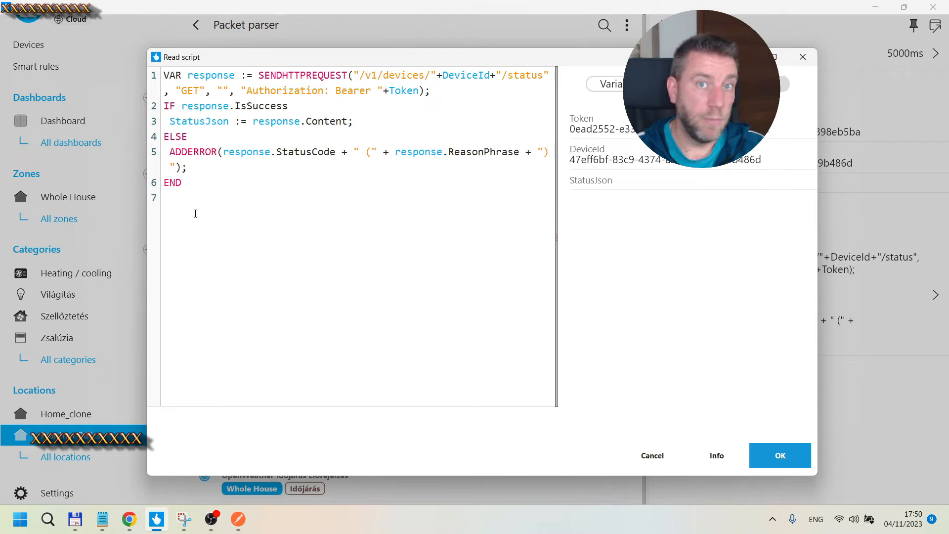
pyautogui.click(650, 462)
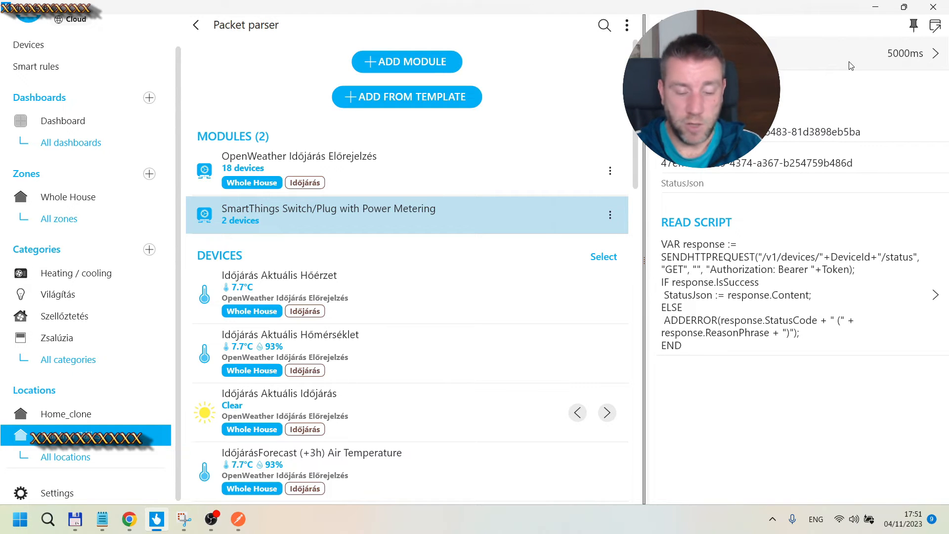
# Step: Open the SmartThings Plug Power Consumption device's service settings and review its Read Energy and Read Power scripts
pyautogui.click(664, 24)
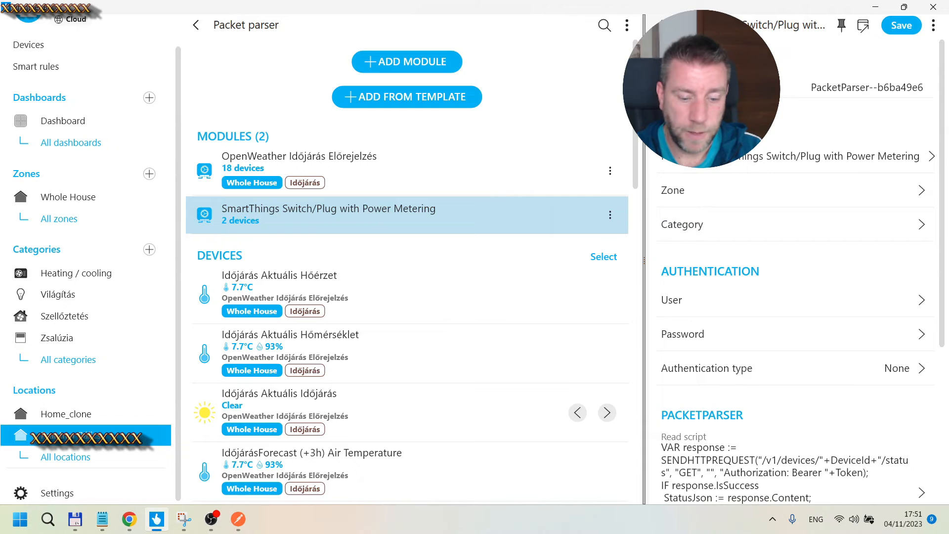
pyautogui.scroll(-3, 790, 135)
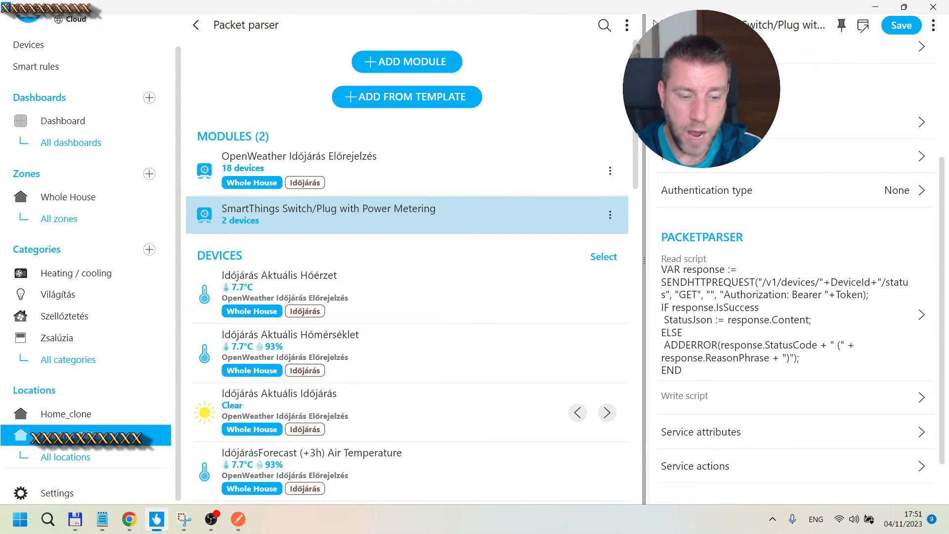
pyautogui.scroll(-5, 750, 380)
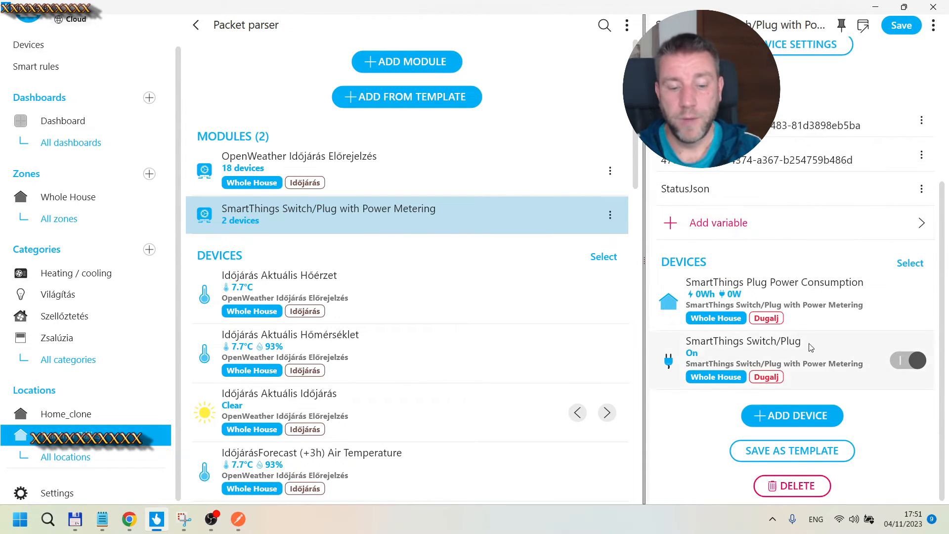
pyautogui.click(813, 293)
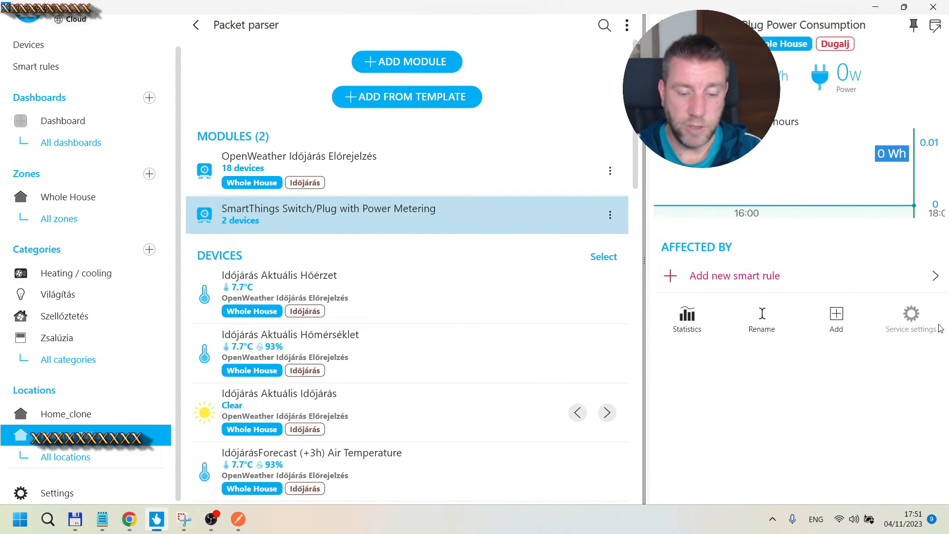
pyautogui.click(909, 320)
pyautogui.scroll(-3, 783, 269)
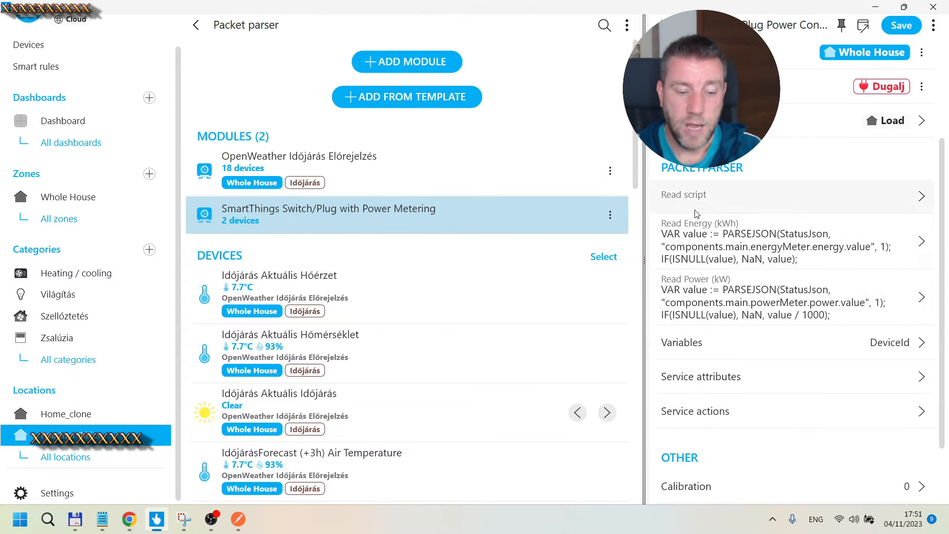
pyautogui.scroll(3, 785, 235)
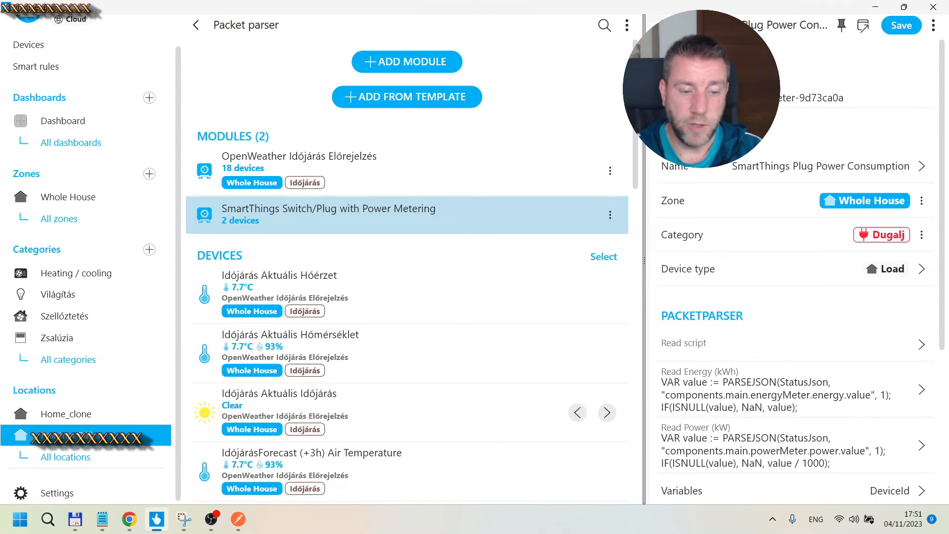
pyautogui.click(901, 26)
pyautogui.click(660, 25)
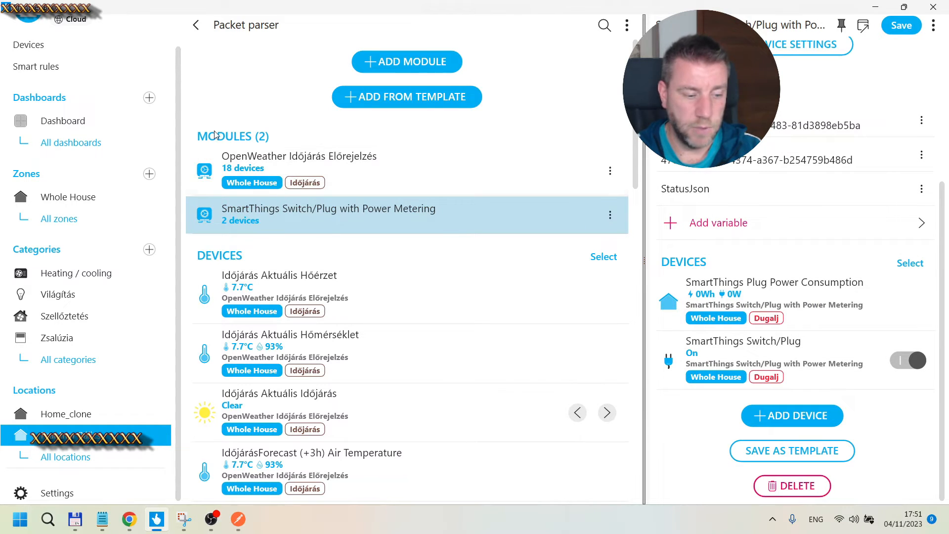
# Step: Abandon adding a device, then open the Read Energy script editor of the SmartThings Plug Power Consumption device
pyautogui.click(768, 410)
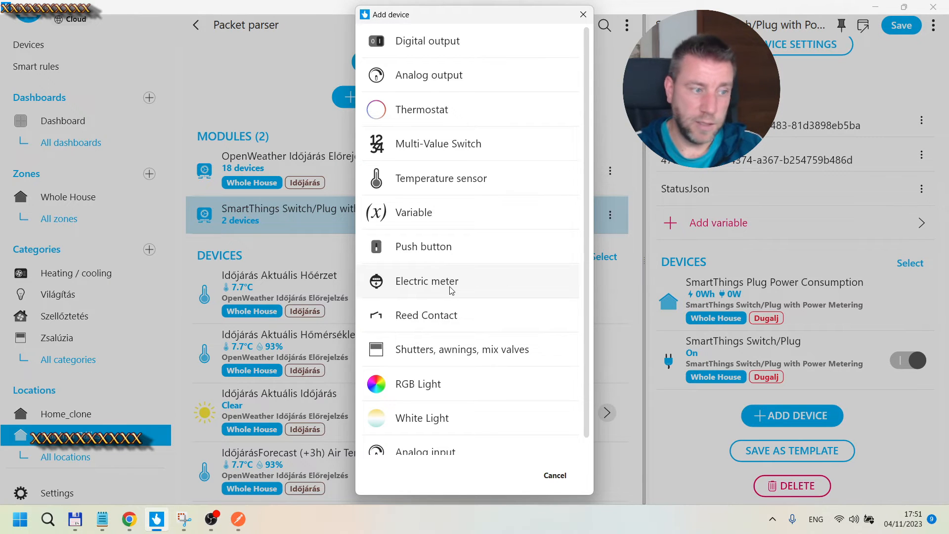
pyautogui.click(552, 476)
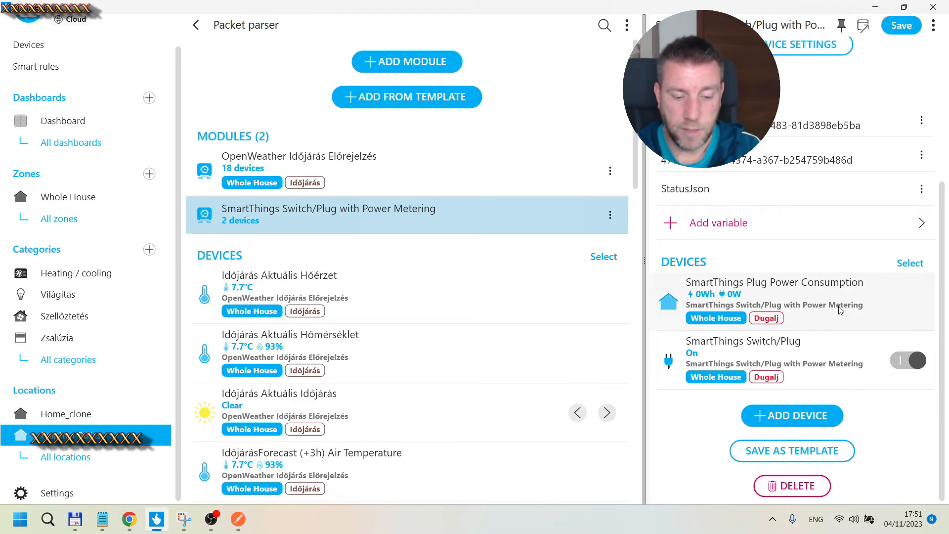
pyautogui.click(824, 289)
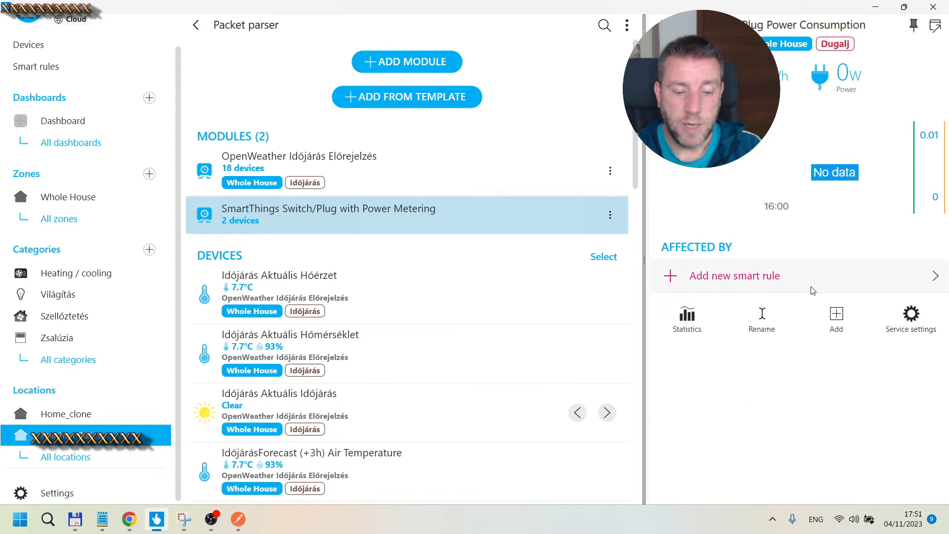
pyautogui.click(913, 319)
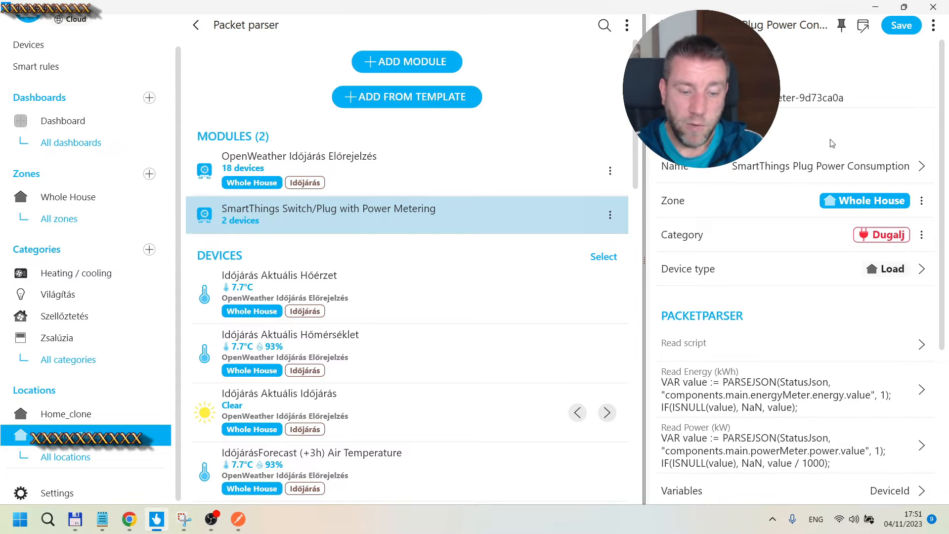
pyautogui.scroll(-1, 832, 143)
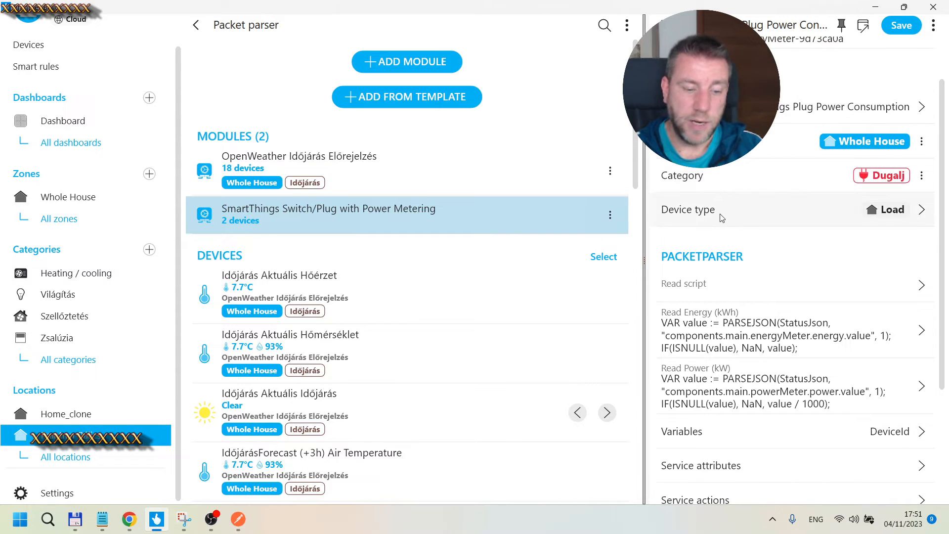
pyautogui.scroll(-2, 734, 205)
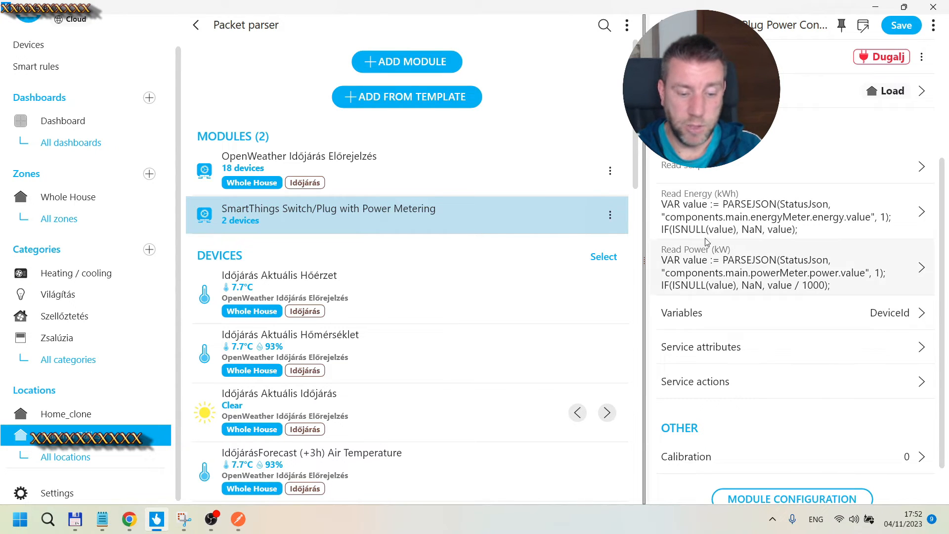
pyautogui.click(725, 221)
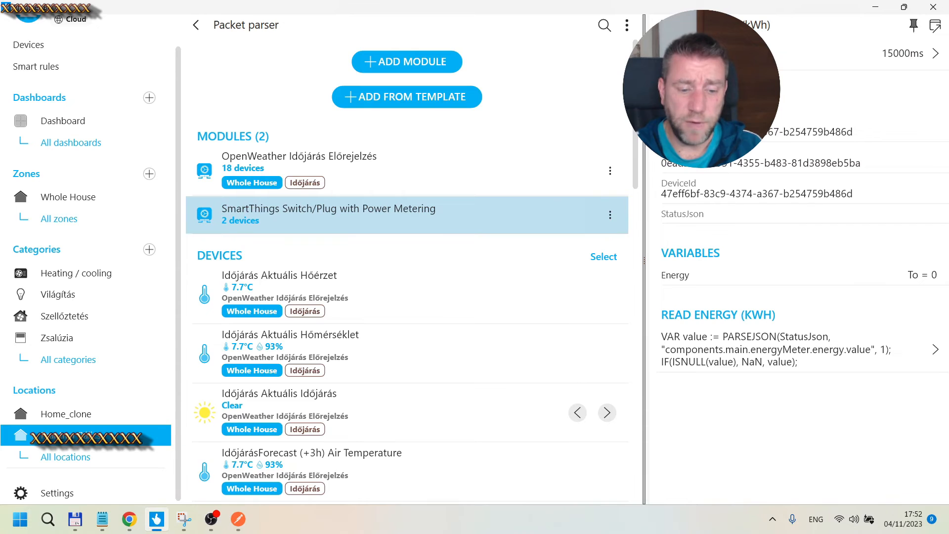
pyautogui.click(749, 342)
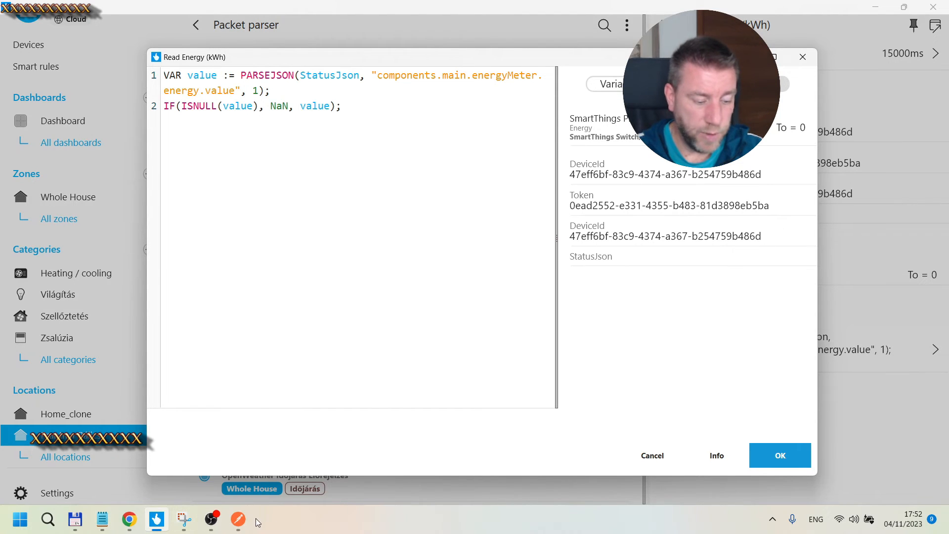
# Step: Switch to Postman and trace the components.main.energyMeter.energy.value path in the JSON response
pyautogui.click(237, 519)
pyautogui.scroll(10, 417, 305)
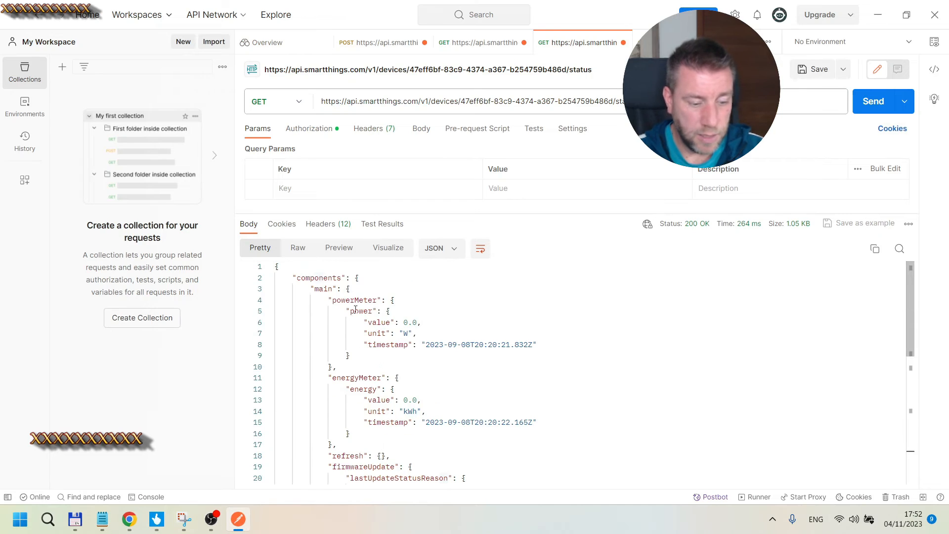
pyautogui.hotkey('alt', 'Tab')
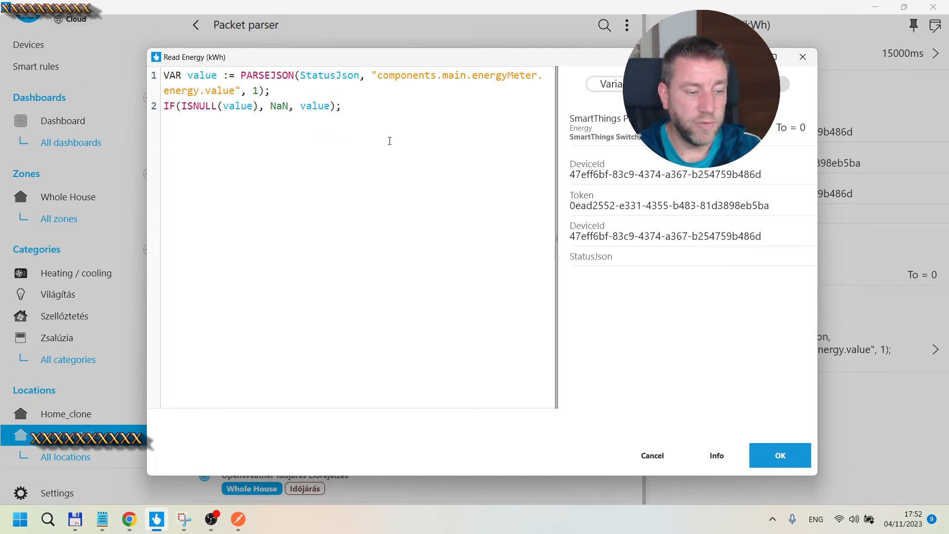
pyautogui.hotkey('alt', 'Tab')
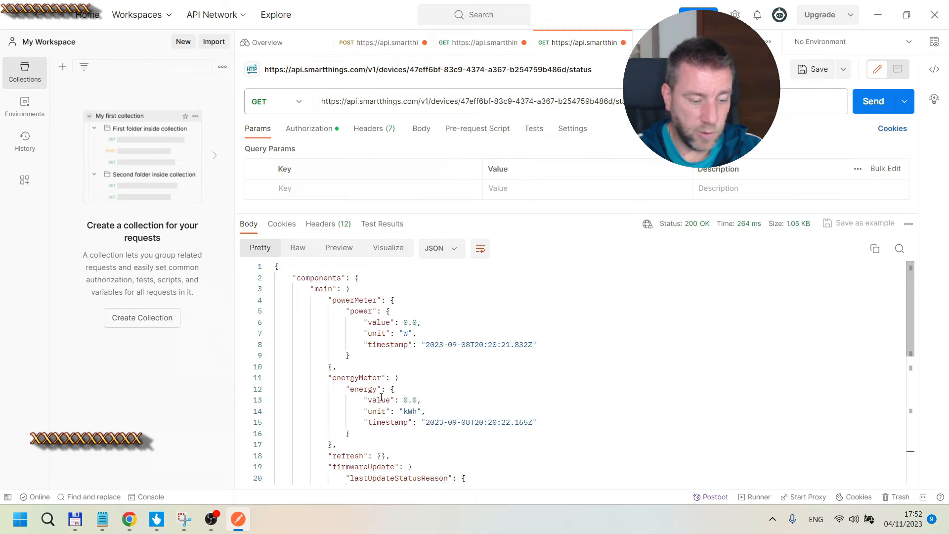
pyautogui.moveTo(403, 400); pyautogui.dragTo(418, 400)
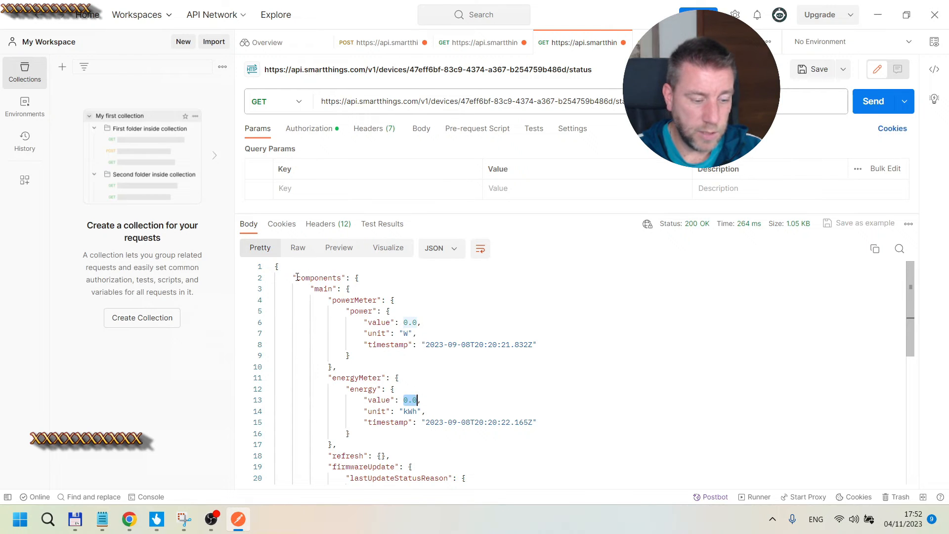
pyautogui.moveTo(297, 277); pyautogui.dragTo(333, 278)
pyautogui.click(321, 286)
pyautogui.moveTo(340, 378); pyautogui.dragTo(396, 399)
# Step: Return to the Read Energy script, examine its PARSEJSON and ISNULL expressions, and close the editor without changes
pyautogui.hotkey('alt', 'Tab')
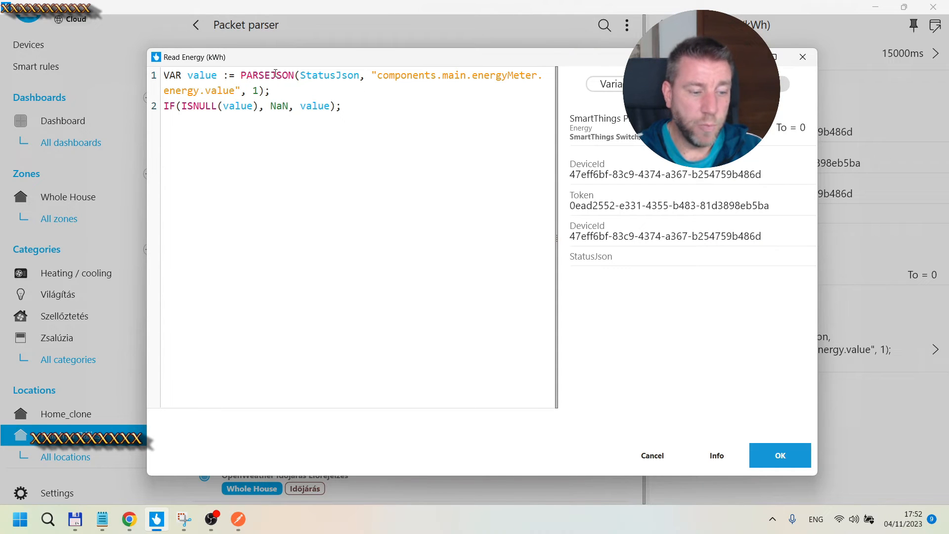
pyautogui.moveTo(298, 80); pyautogui.dragTo(362, 76)
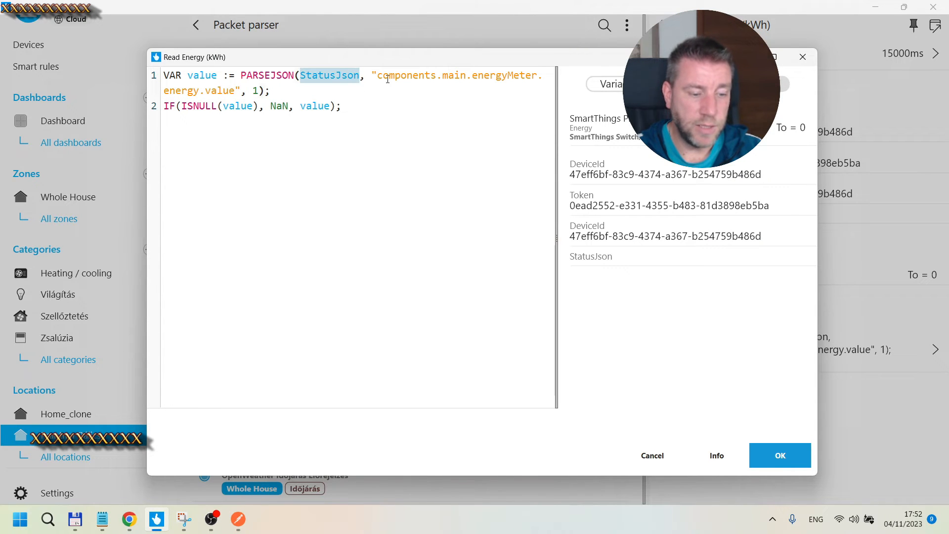
pyautogui.click(397, 104)
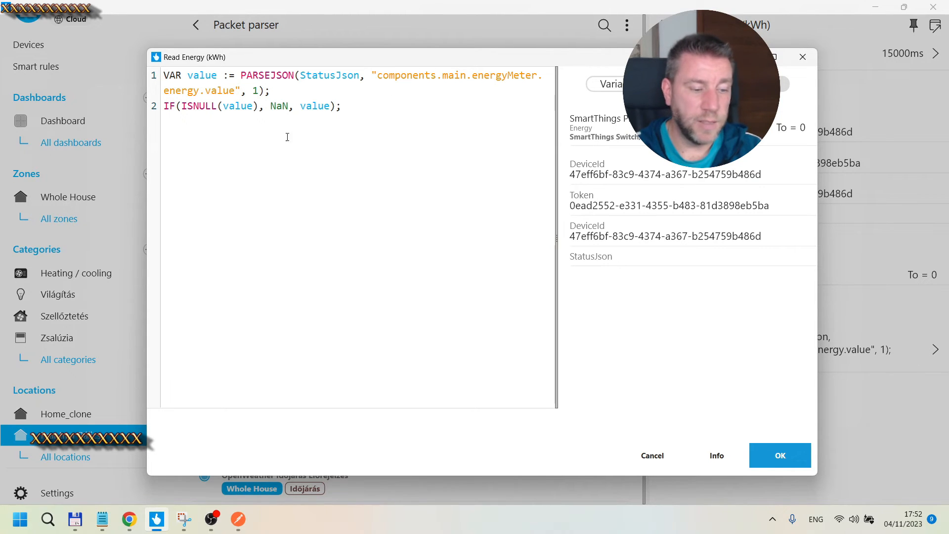
pyautogui.moveTo(342, 105); pyautogui.dragTo(192, 106)
pyautogui.click(311, 111)
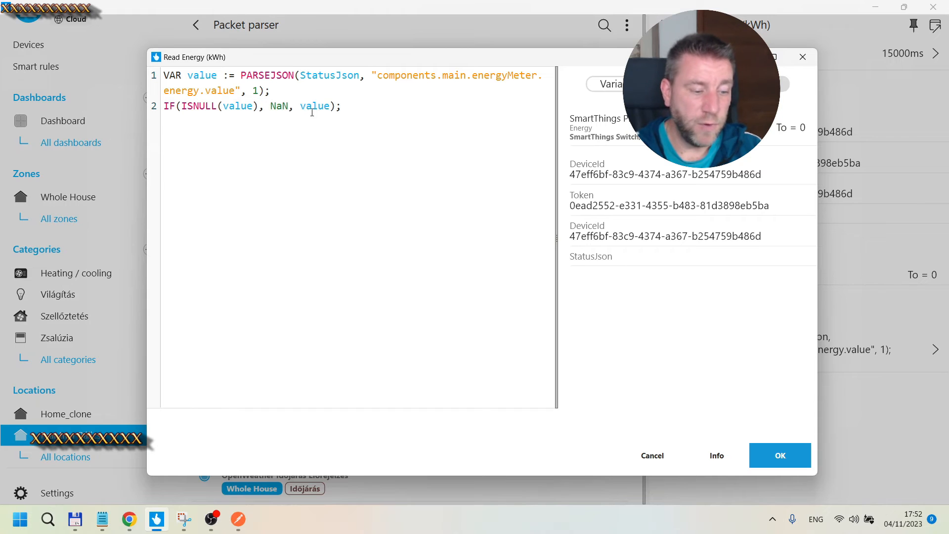
pyautogui.doubleClick(316, 105)
pyautogui.doubleClick(279, 105)
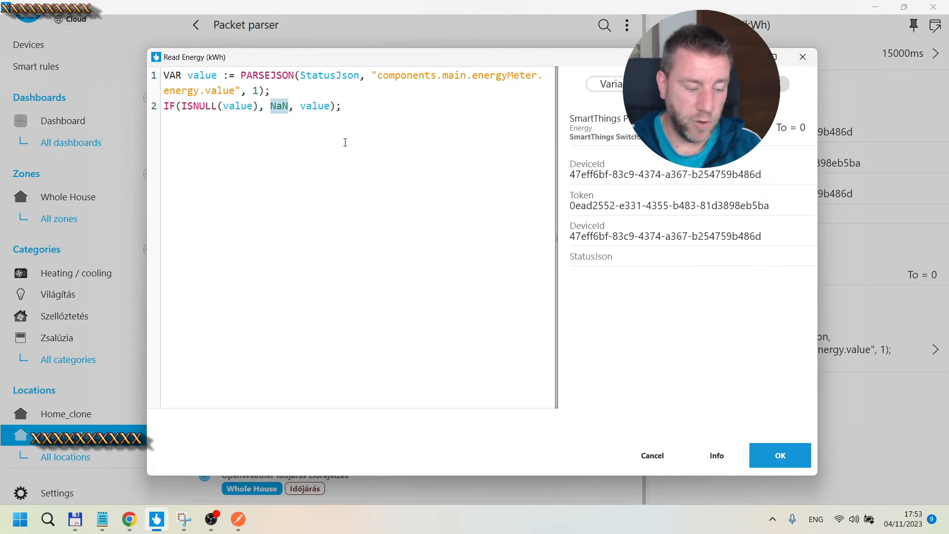
pyautogui.click(658, 459)
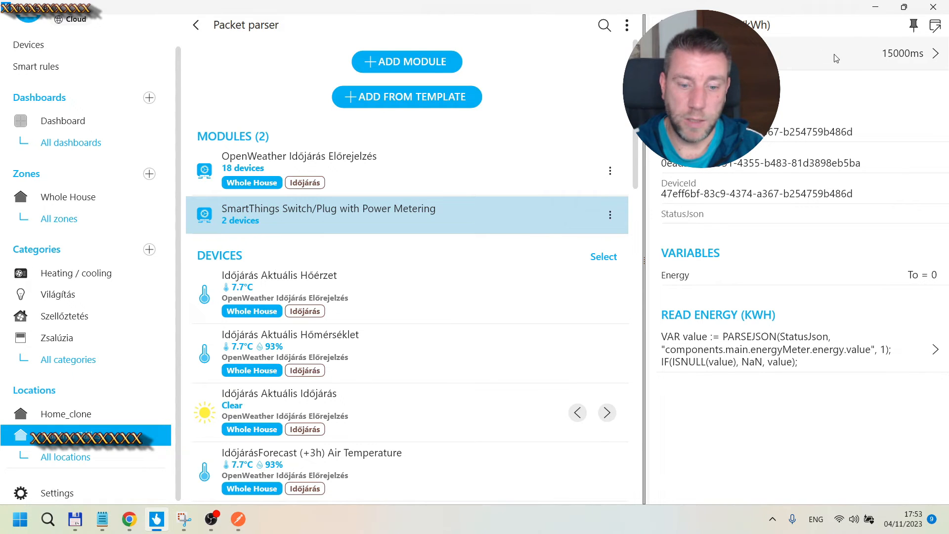
# Step: Open the Read Power script editor and highlight its components.main.powerMeter.power.value path
pyautogui.click(660, 25)
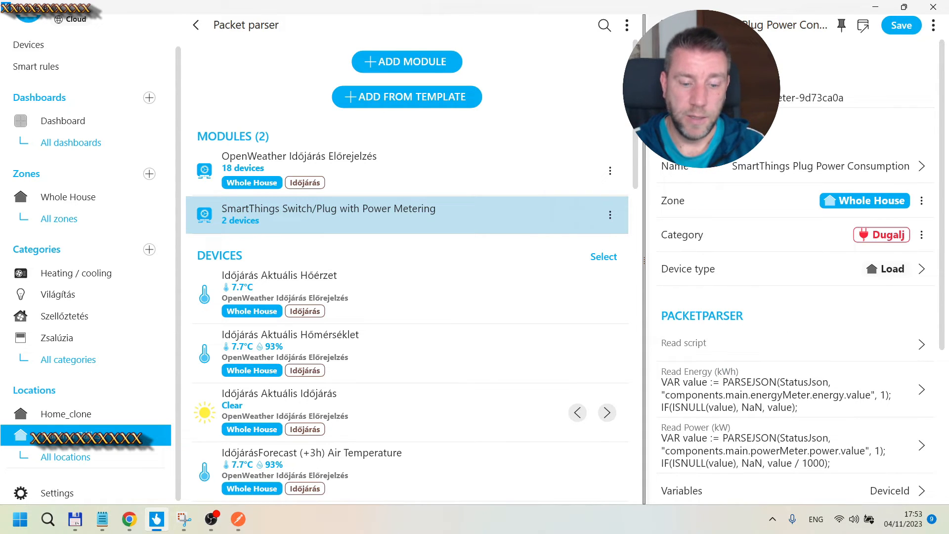
pyautogui.scroll(-3, 790, 297)
pyautogui.click(791, 301)
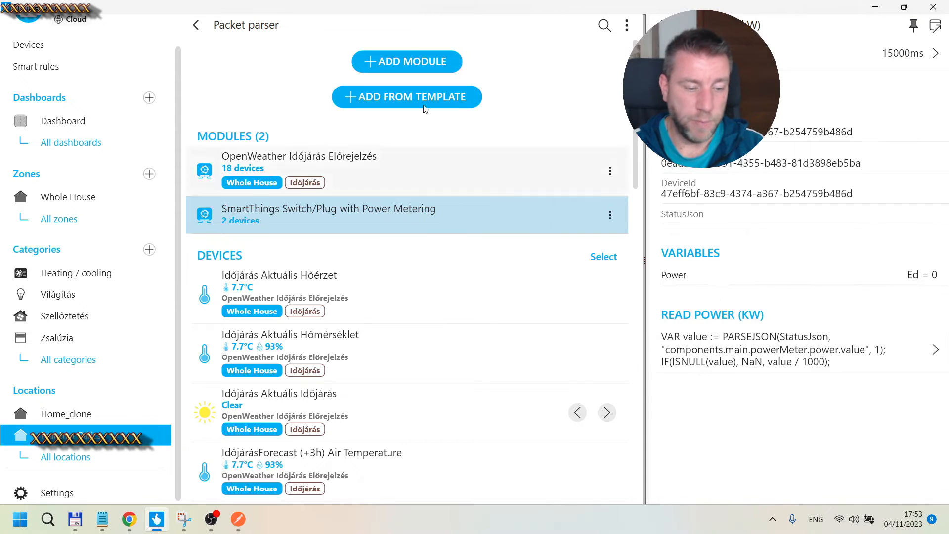
pyautogui.click(799, 352)
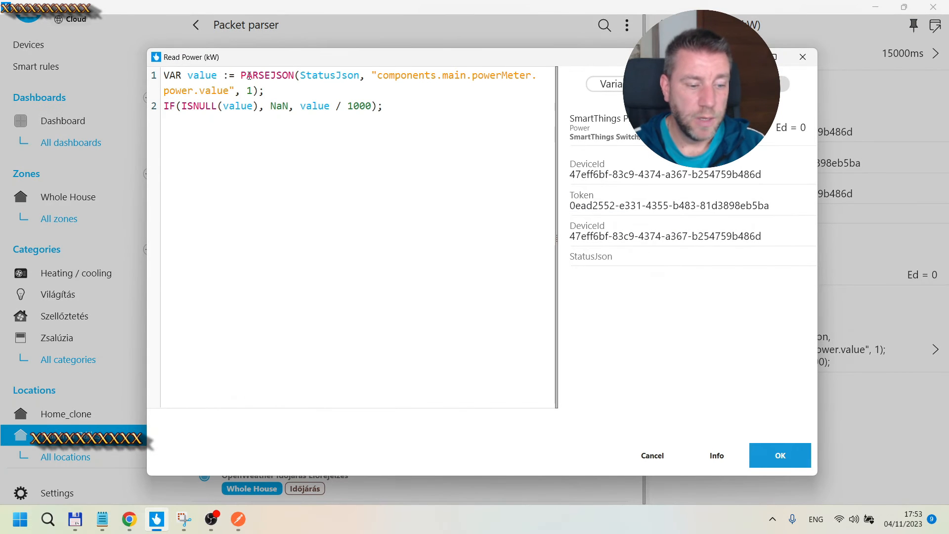
pyautogui.moveTo(377, 74); pyautogui.dragTo(236, 84)
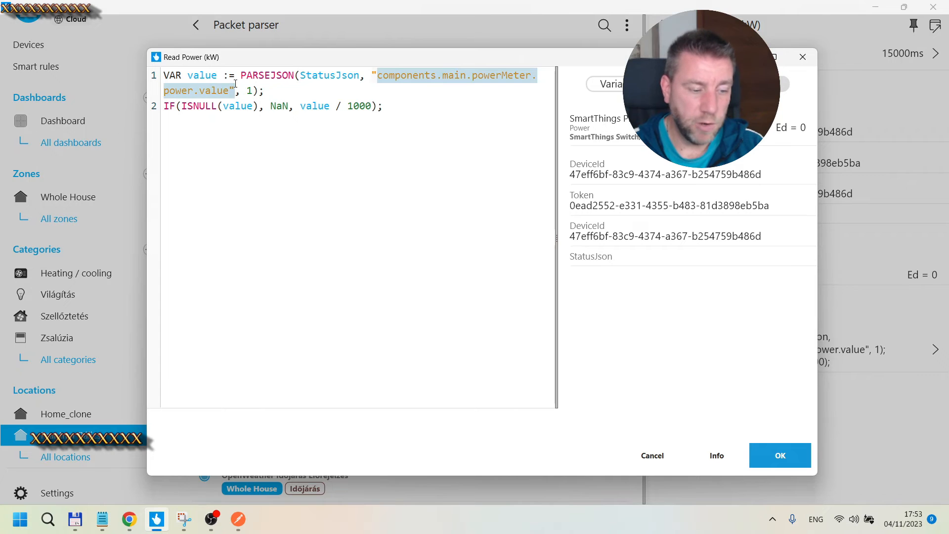
# Step: Trace the power value path in the Postman response, then close the Read Power editor without changes
pyautogui.click(238, 519)
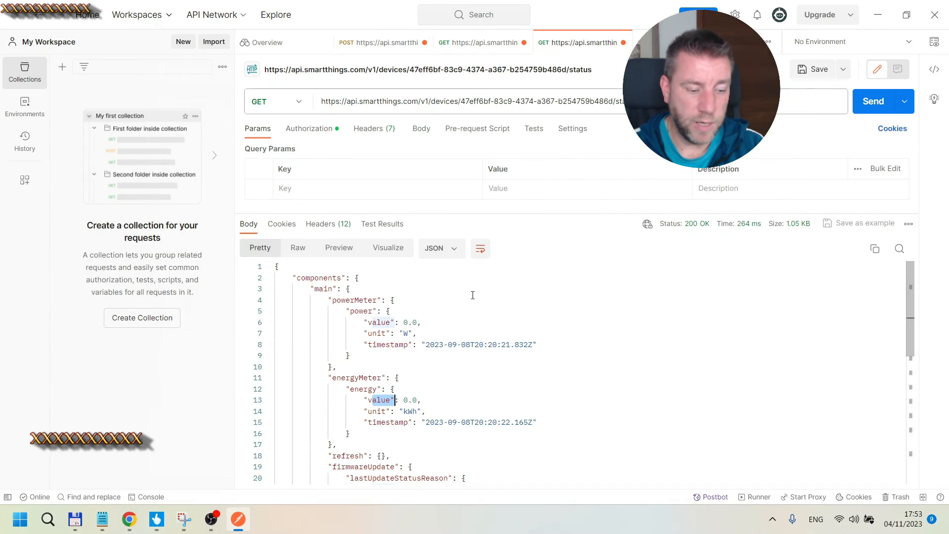
pyautogui.scroll(-1, 463, 289)
pyautogui.scroll(1, 361, 298)
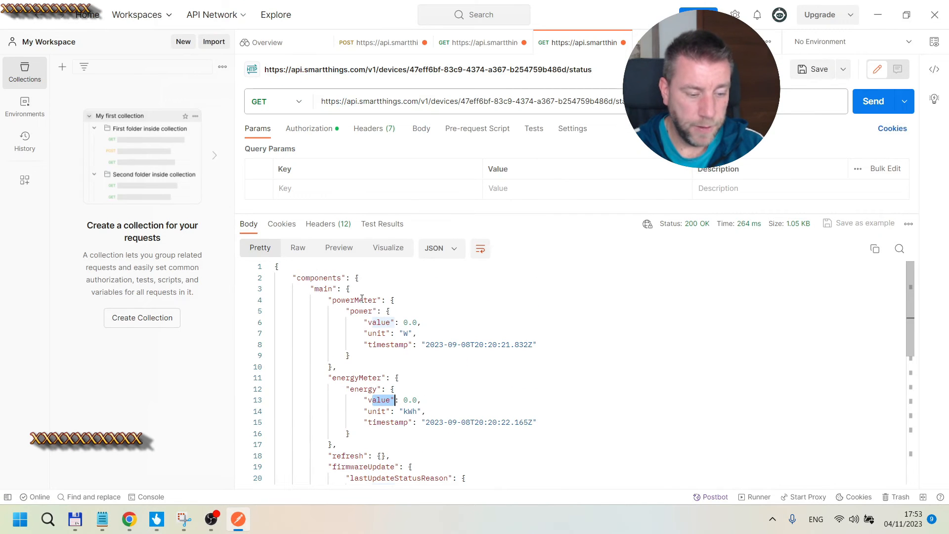
pyautogui.click(302, 280)
pyautogui.click(319, 288)
pyautogui.click(334, 300)
pyautogui.click(359, 311)
pyautogui.click(382, 322)
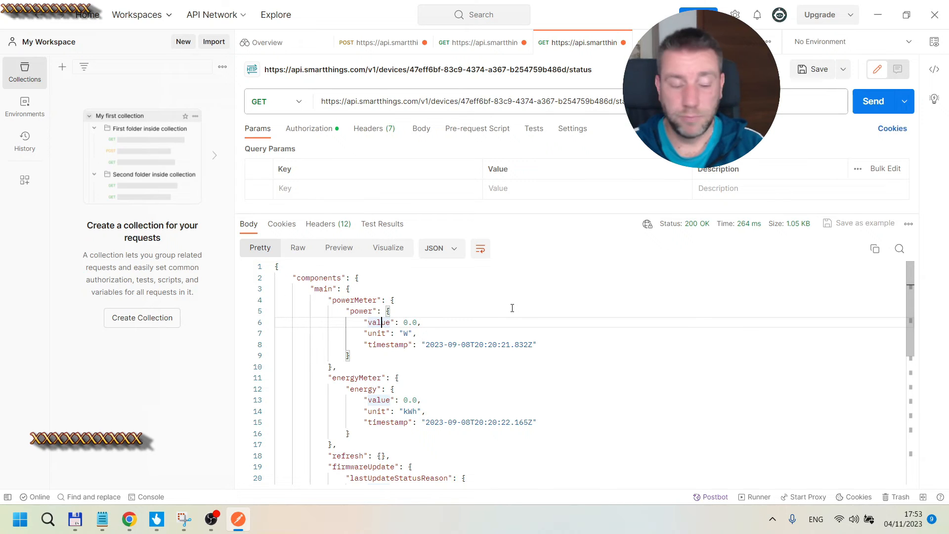
pyautogui.click(878, 16)
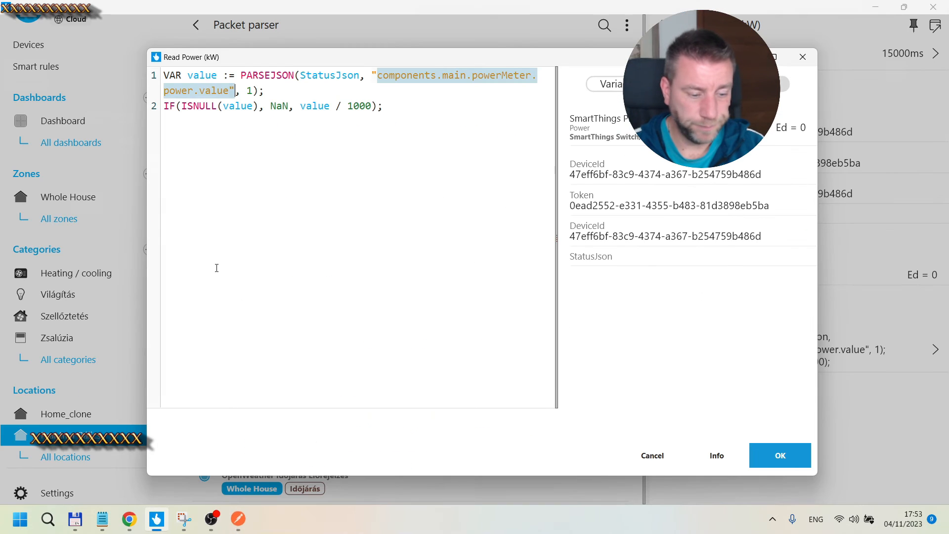
pyautogui.click(525, 163)
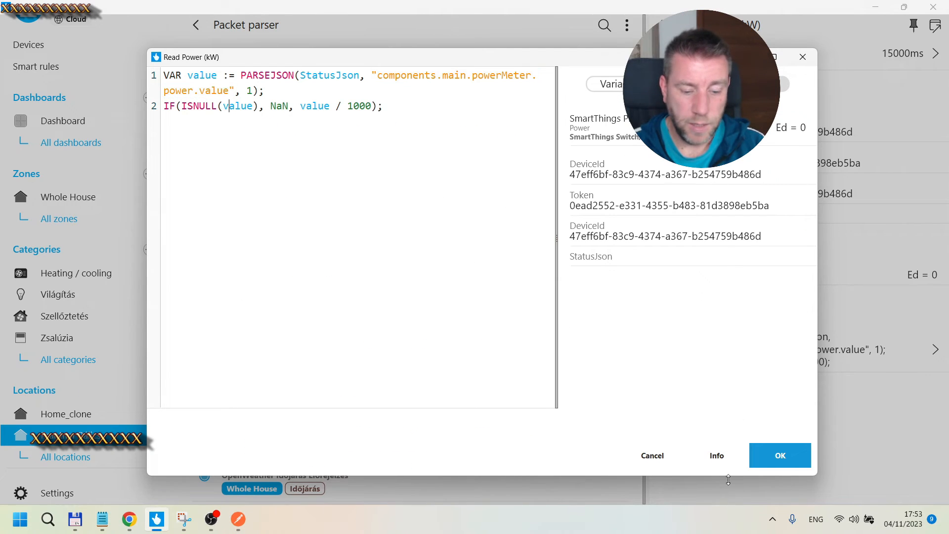
pyautogui.click(652, 455)
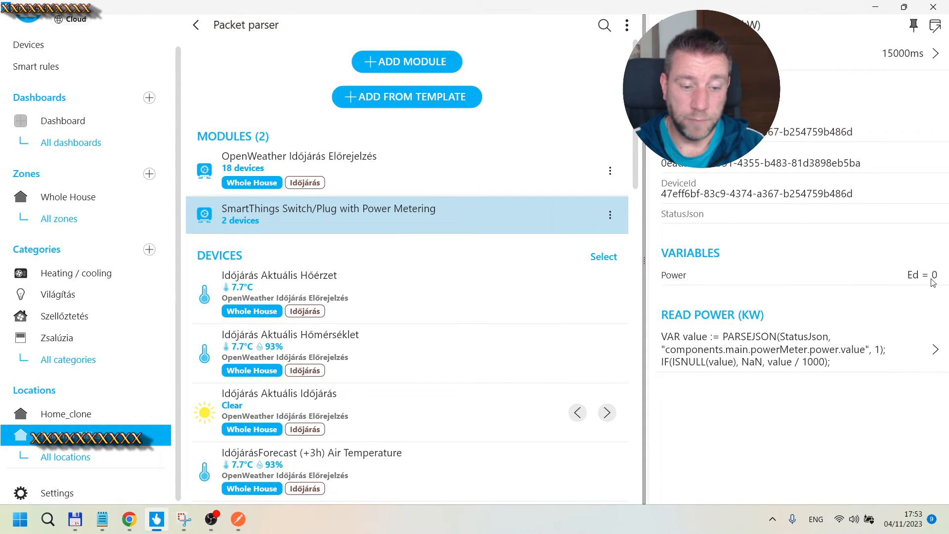
# Step: Open the SmartThings Switch/Plug device's service settings and its Read Digital output script editor
pyautogui.click(661, 24)
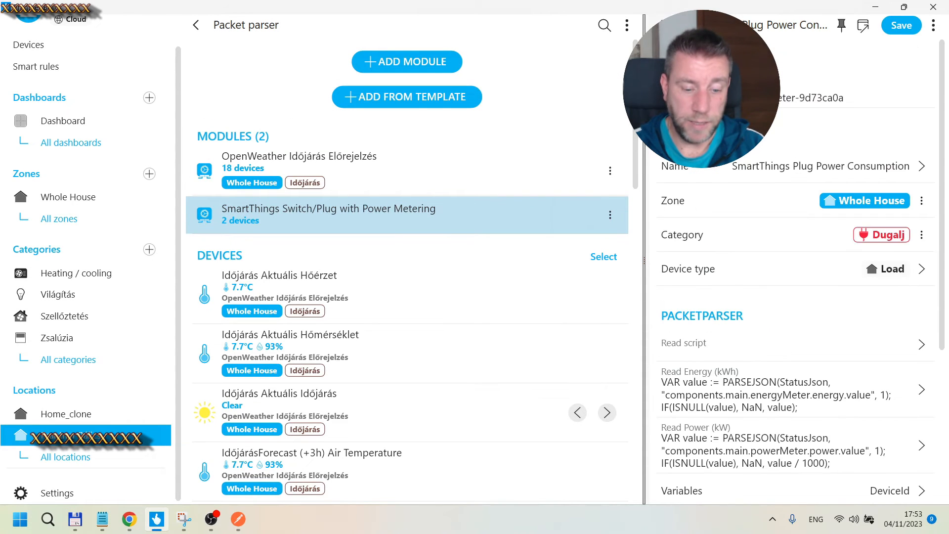
pyautogui.click(662, 24)
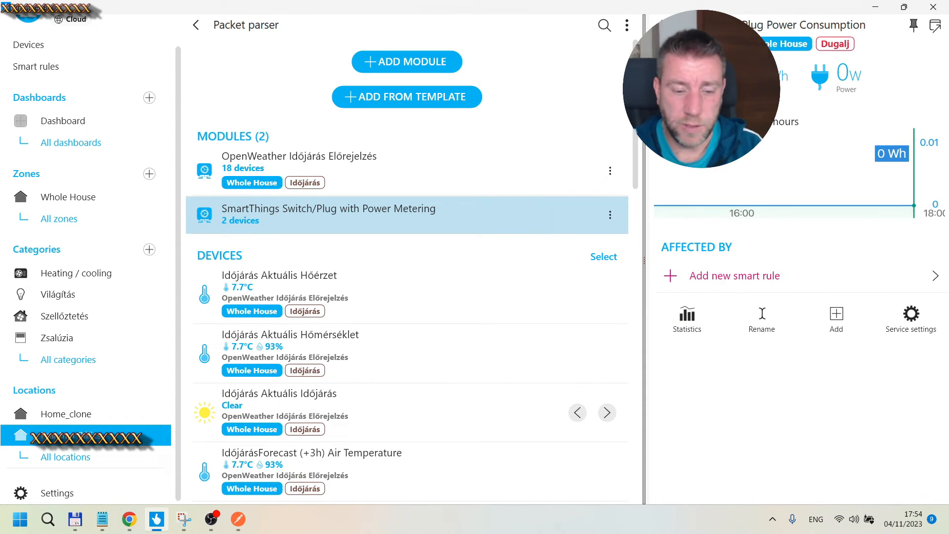
pyautogui.click(911, 316)
pyautogui.scroll(-3, 825, 220)
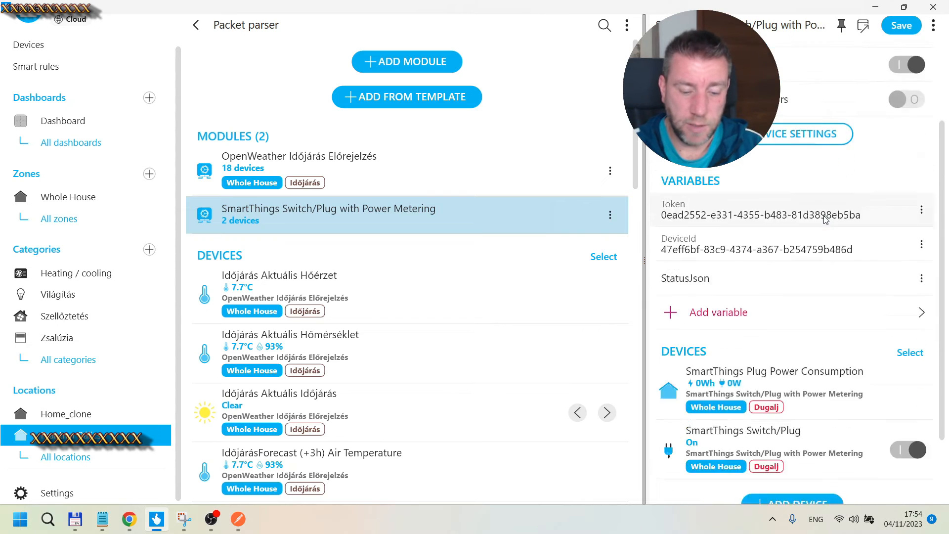
pyautogui.scroll(-3, 825, 220)
pyautogui.click(815, 346)
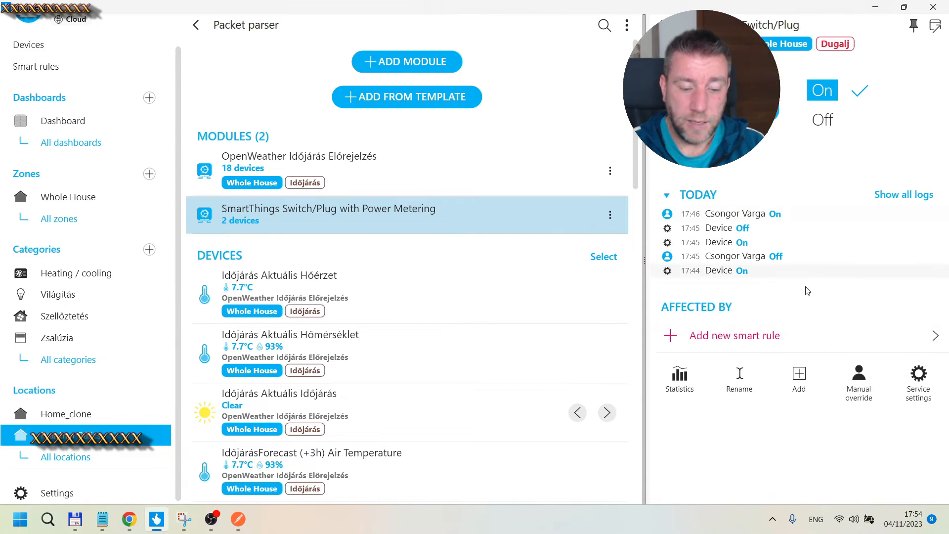
pyautogui.click(918, 379)
pyautogui.scroll(-3, 777, 130)
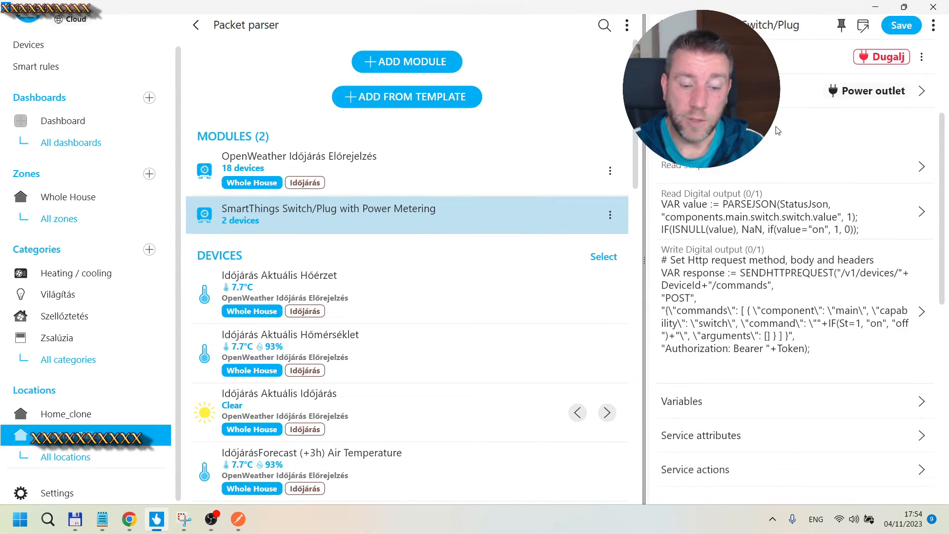
pyautogui.click(810, 217)
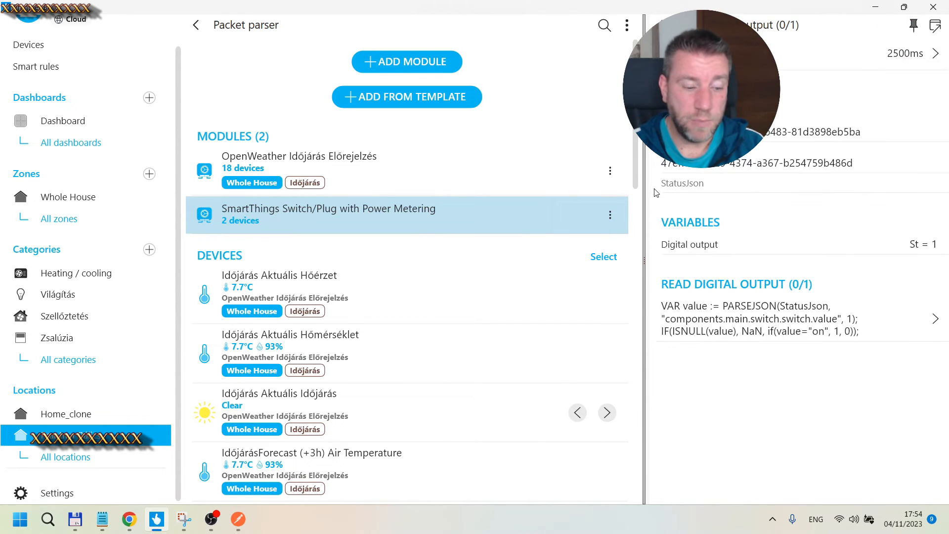
pyautogui.click(755, 342)
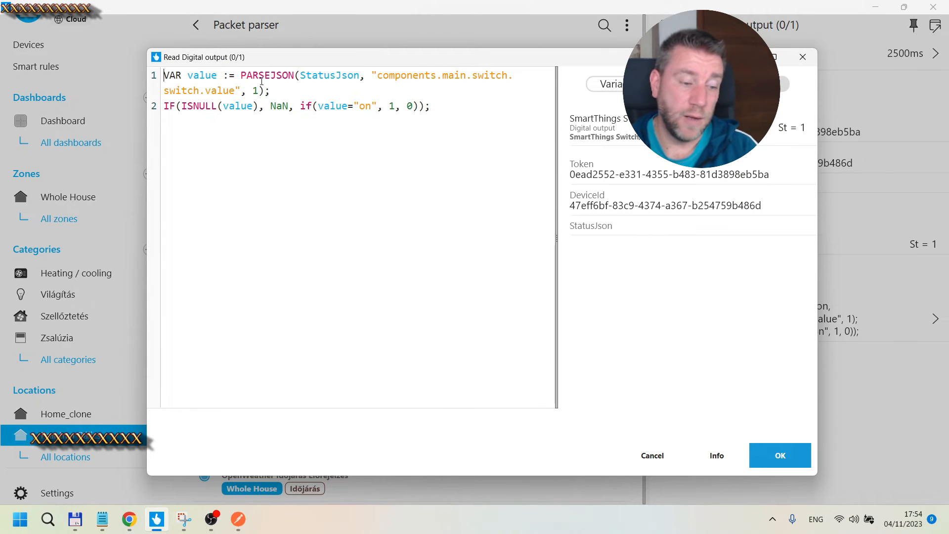
# Step: Highlight the switch value path in the Read Digital output script and trace it in the Postman status response
pyautogui.moveTo(378, 78); pyautogui.dragTo(234, 93)
pyautogui.hotkey('alt', 'Tab')
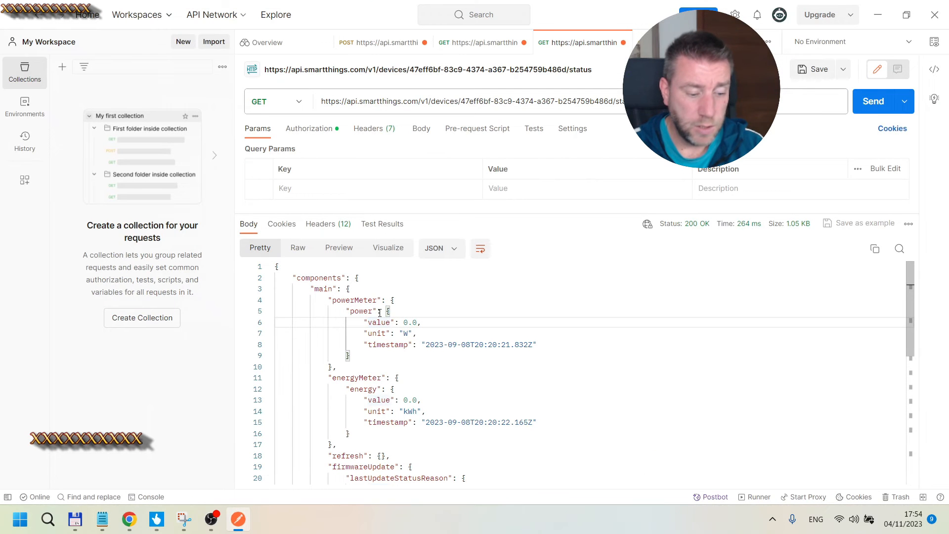
pyautogui.scroll(-6, 360, 367)
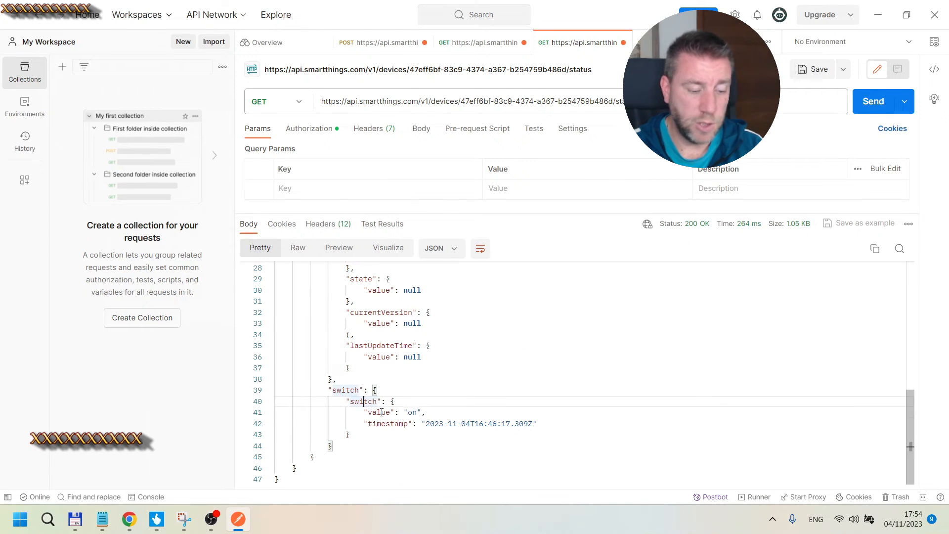
pyautogui.doubleClick(415, 411)
pyautogui.hotkey('alt', 'Tab')
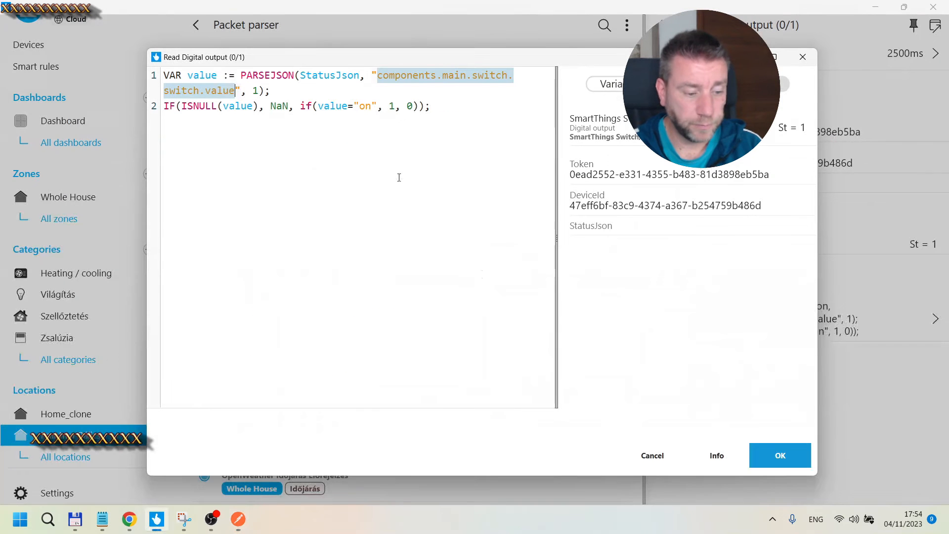
# Step: Examine the script's ISNULL and if(value="on", 1, 0) expressions, then close the editor without changes
pyautogui.click(292, 76)
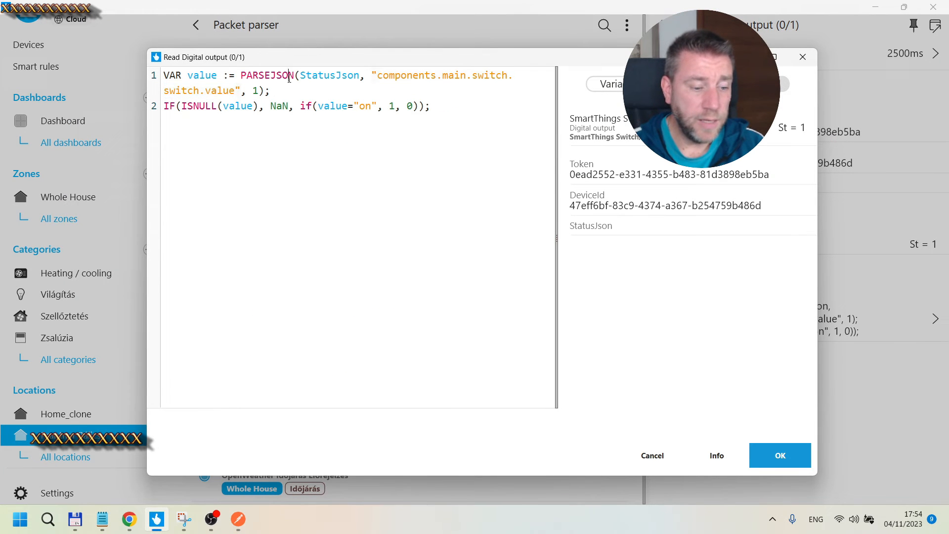
pyautogui.moveTo(301, 106); pyautogui.dragTo(372, 106)
pyautogui.click(396, 106)
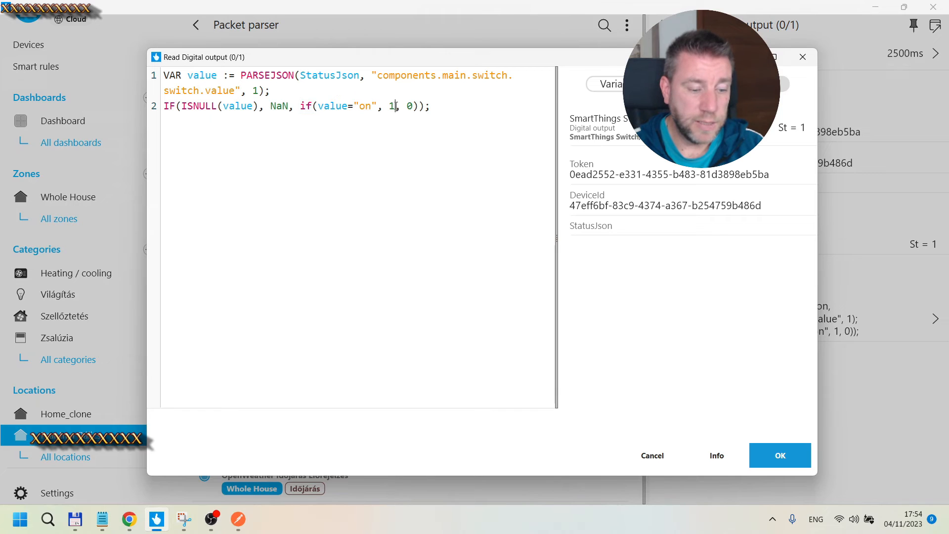
pyautogui.doubleClick(392, 108)
pyautogui.doubleClick(408, 108)
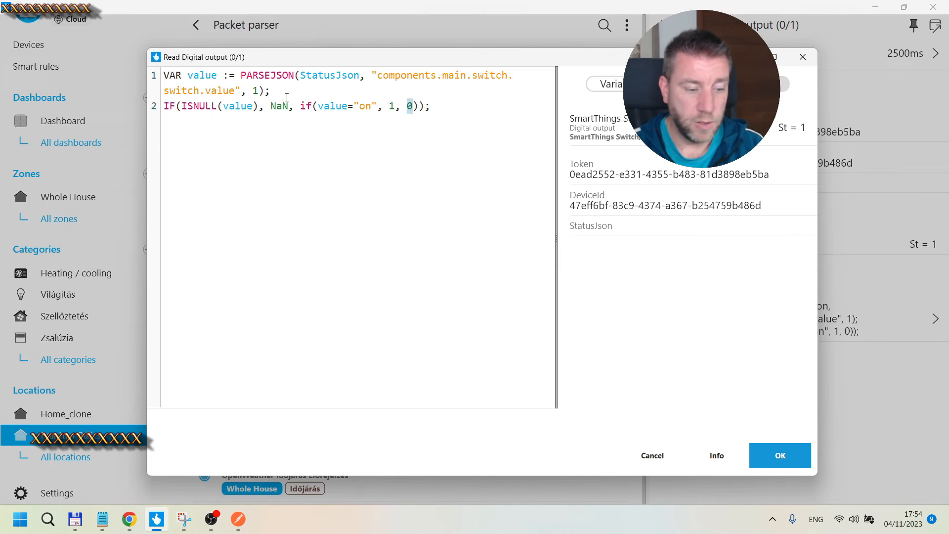
pyautogui.moveTo(299, 106); pyautogui.dragTo(419, 107)
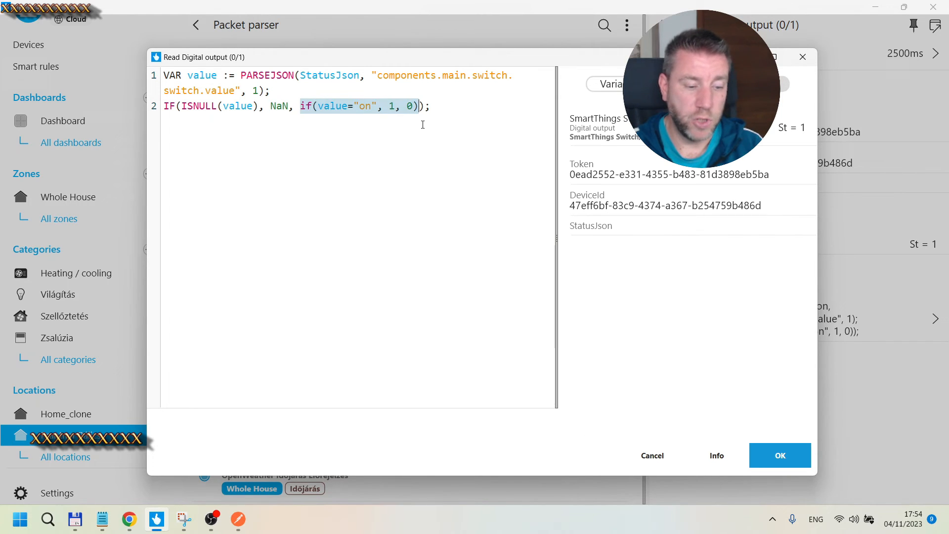
pyautogui.click(653, 457)
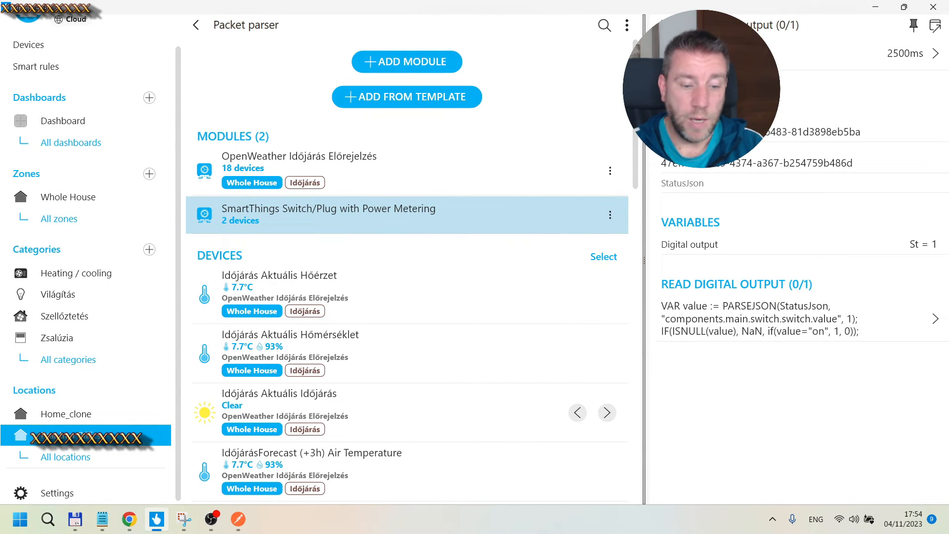
# Step: Reopen the SmartThings Switch/Plug service settings and open its Write Digital output script editor
pyautogui.click(653, 22)
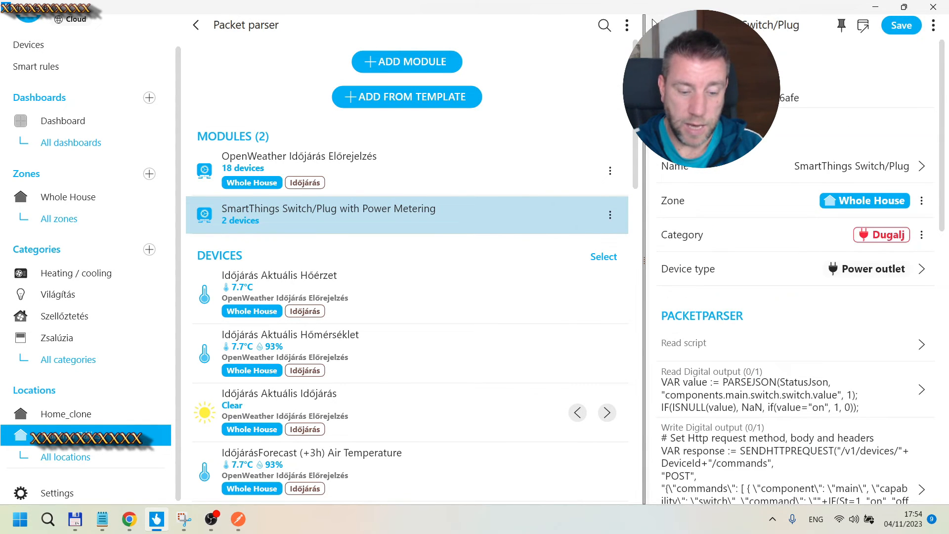
pyautogui.click(652, 22)
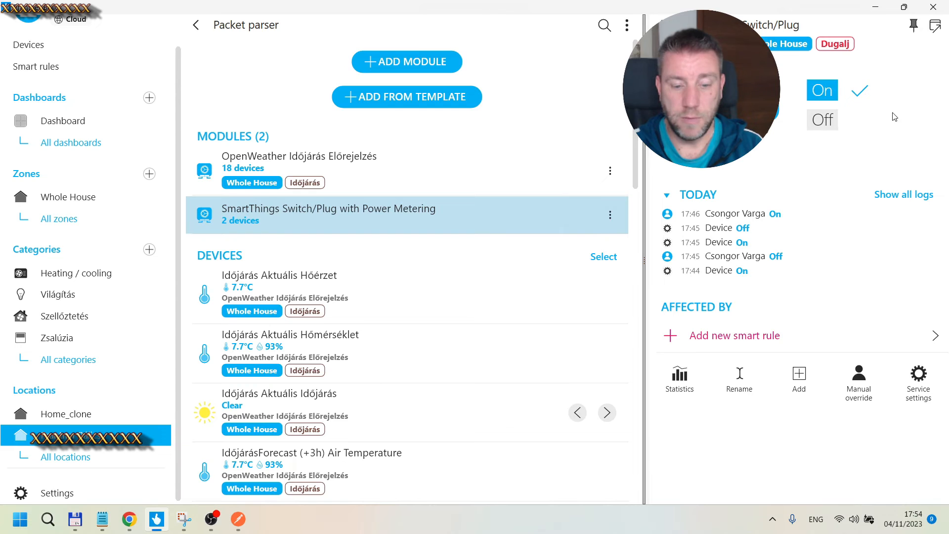
pyautogui.click(920, 390)
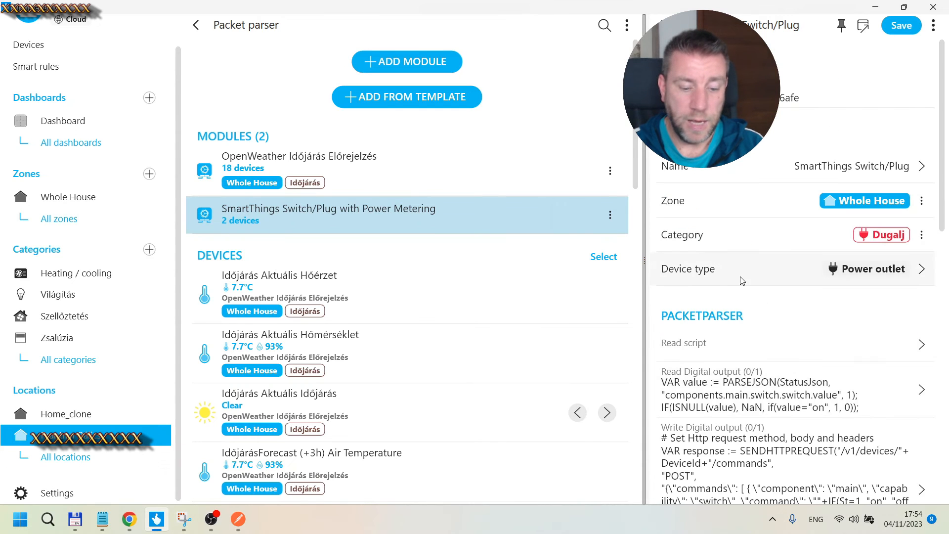
pyautogui.scroll(-5, 743, 280)
pyautogui.click(720, 226)
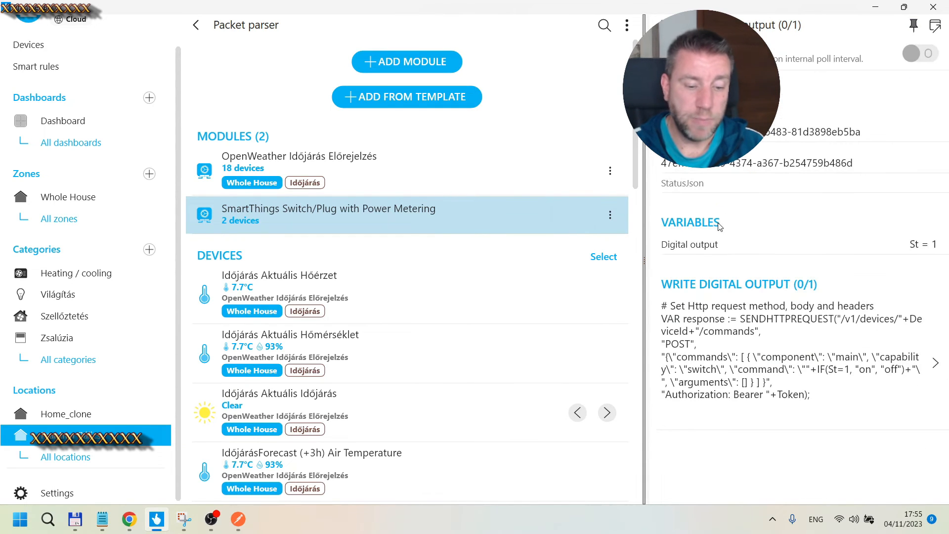
pyautogui.click(751, 354)
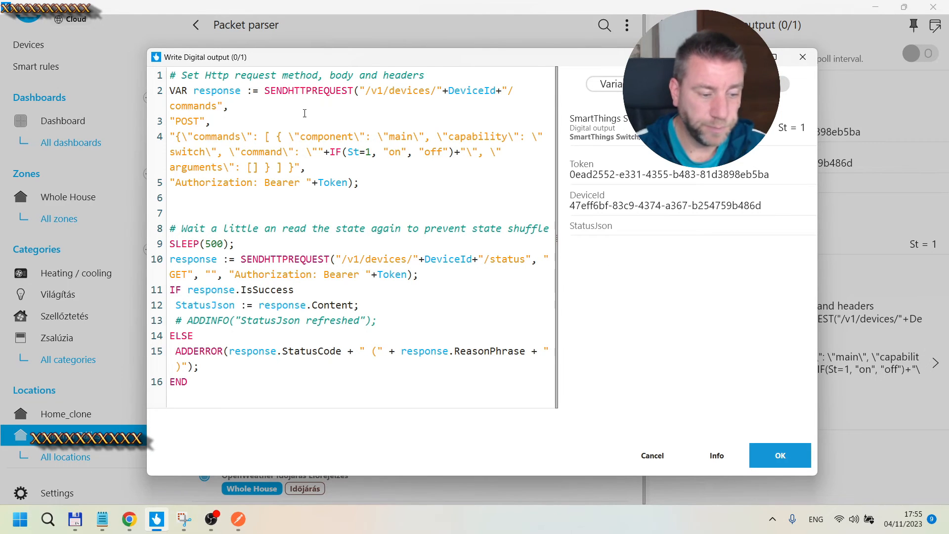
# Step: Switch to Postman and open the JSON body of the POST commands request
pyautogui.moveTo(242, 528)
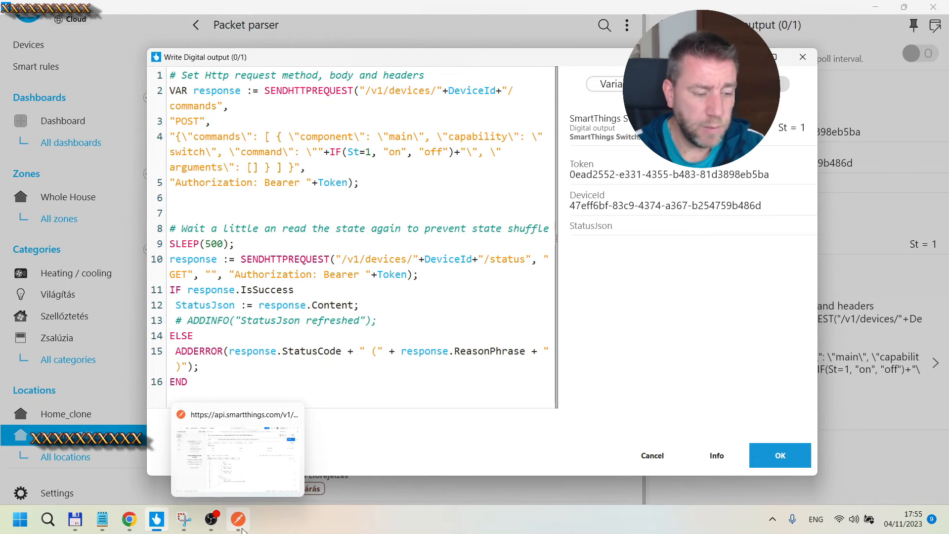
pyautogui.click(237, 450)
pyautogui.click(682, 42)
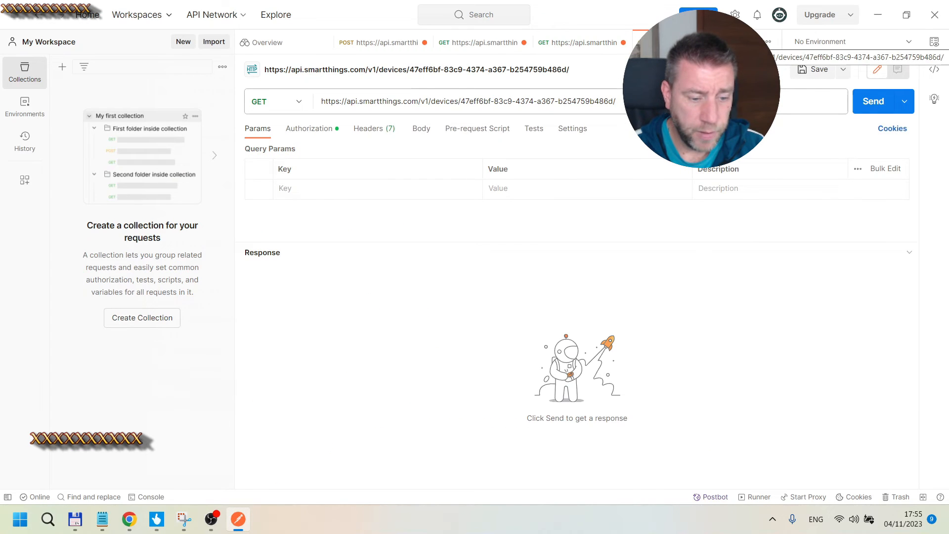
pyautogui.click(377, 45)
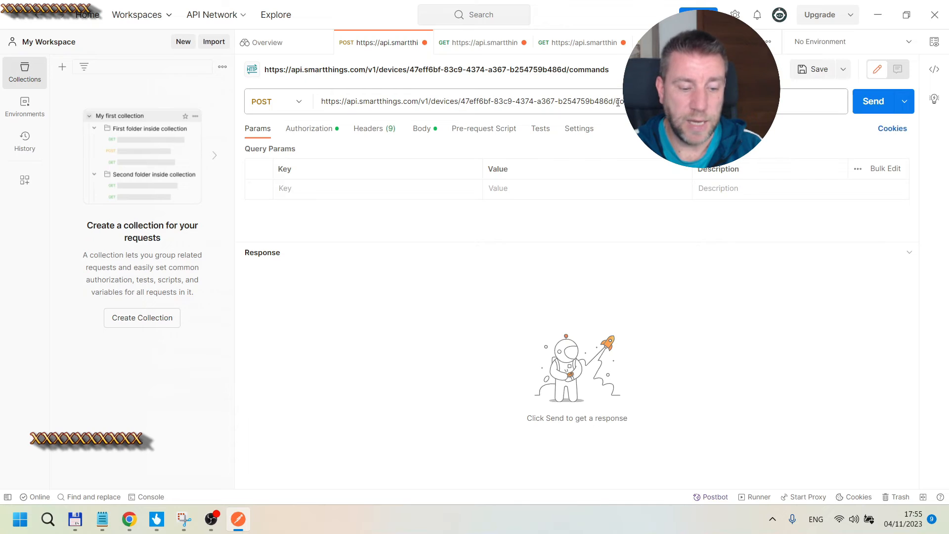
pyautogui.click(420, 129)
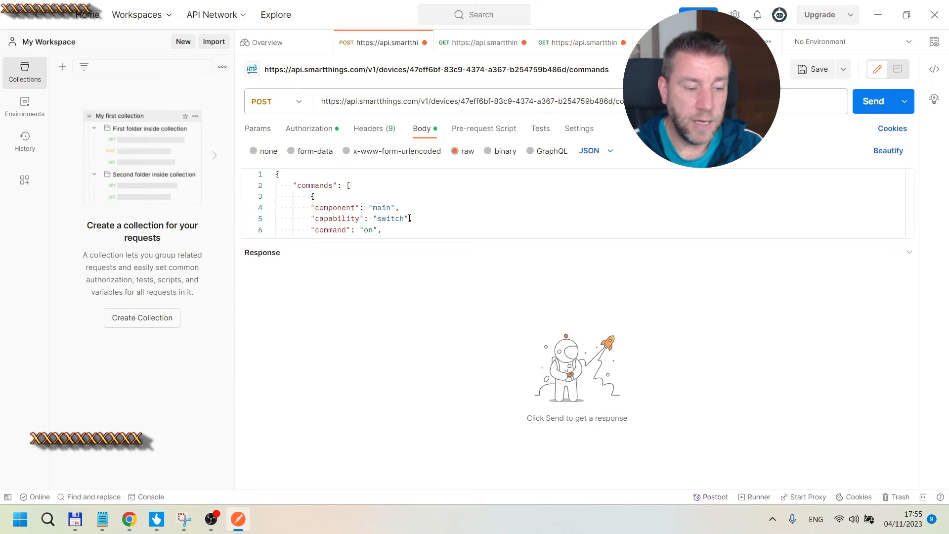
pyautogui.moveTo(387, 244); pyautogui.dragTo(399, 303)
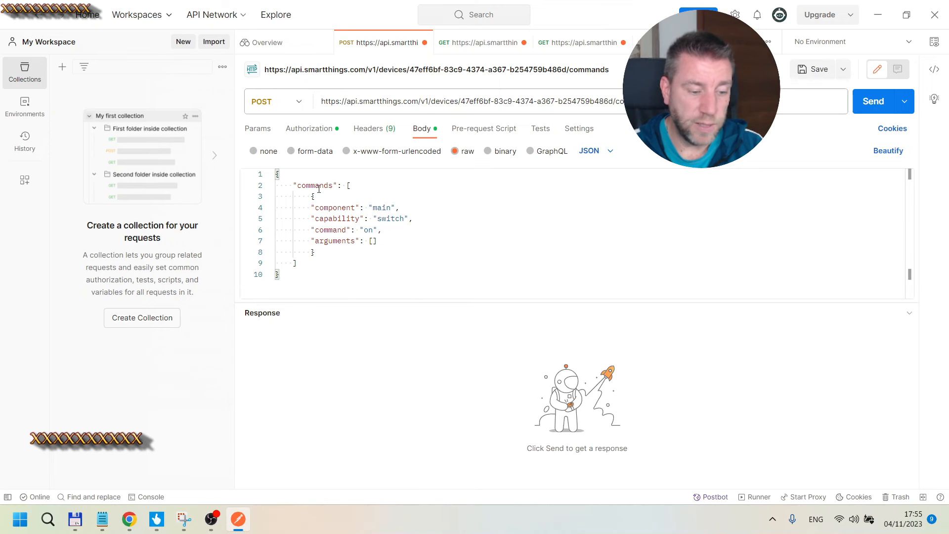
# Step: Examine the commands body's component, capability and command fields, comparing them with the other requests
pyautogui.moveTo(306, 272); pyautogui.dragTo(256, 178)
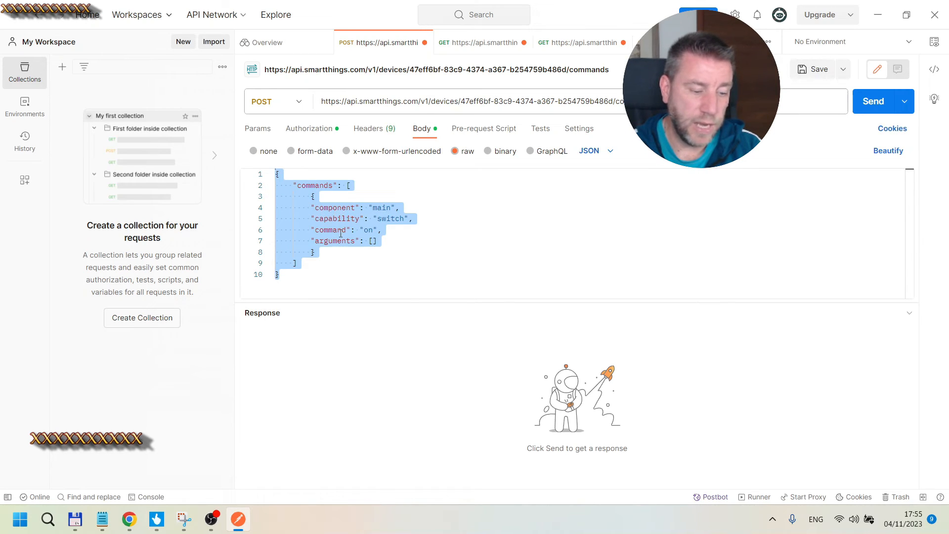
pyautogui.click(399, 239)
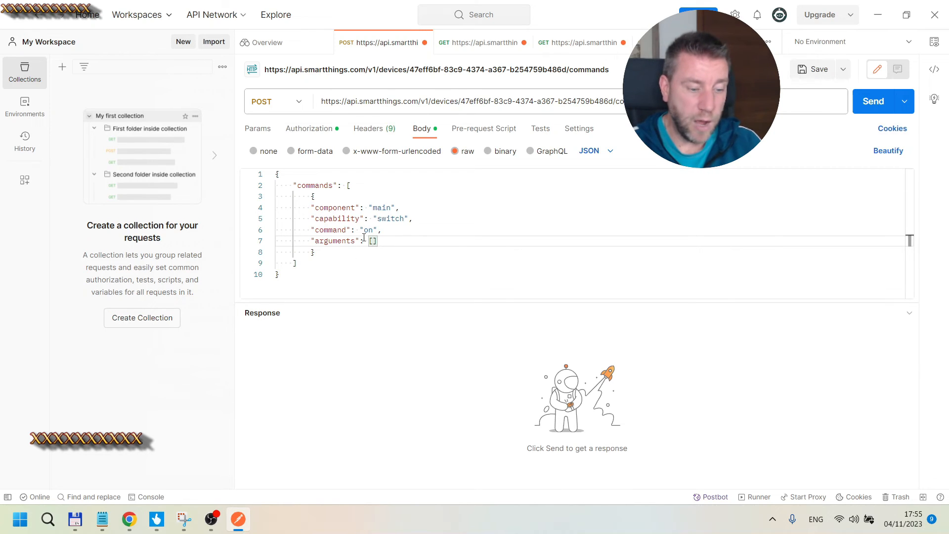
pyautogui.click(378, 207)
pyautogui.click(387, 218)
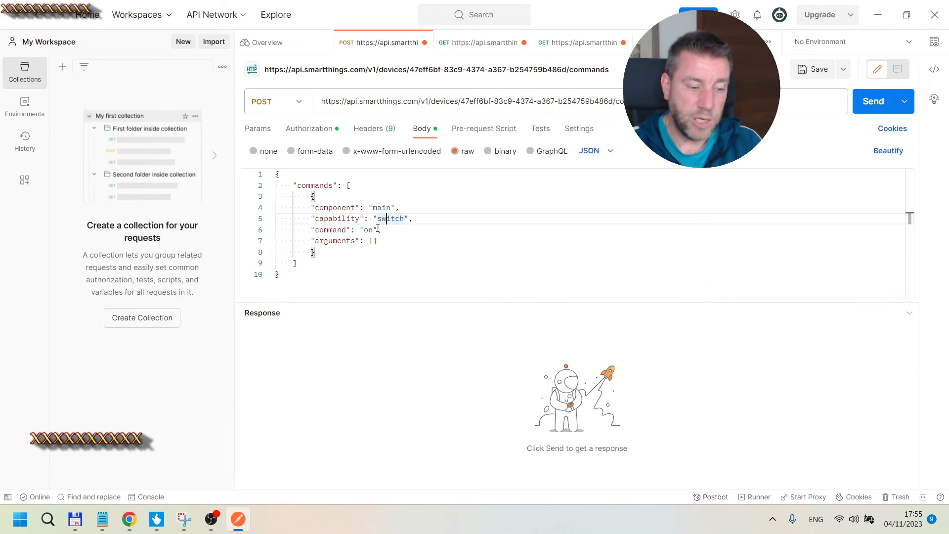
pyautogui.click(367, 230)
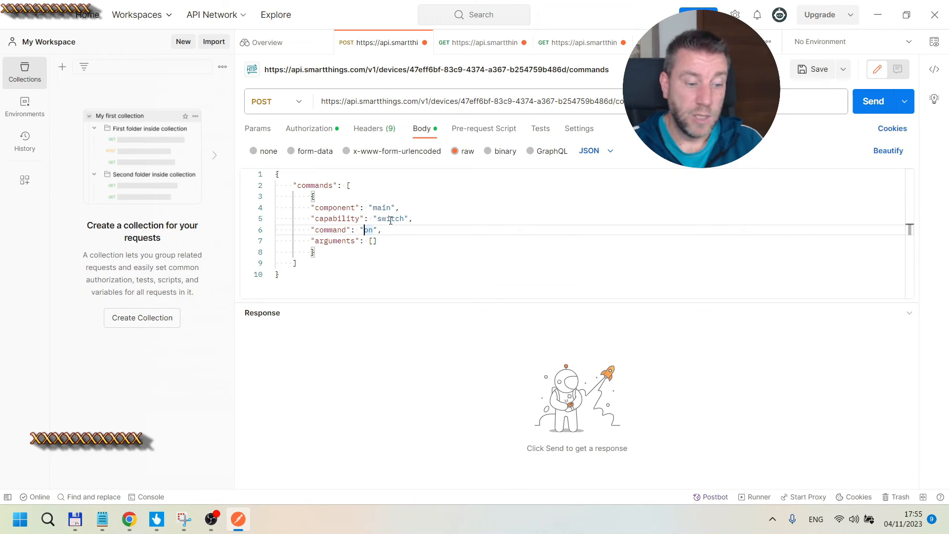
pyautogui.click(448, 51)
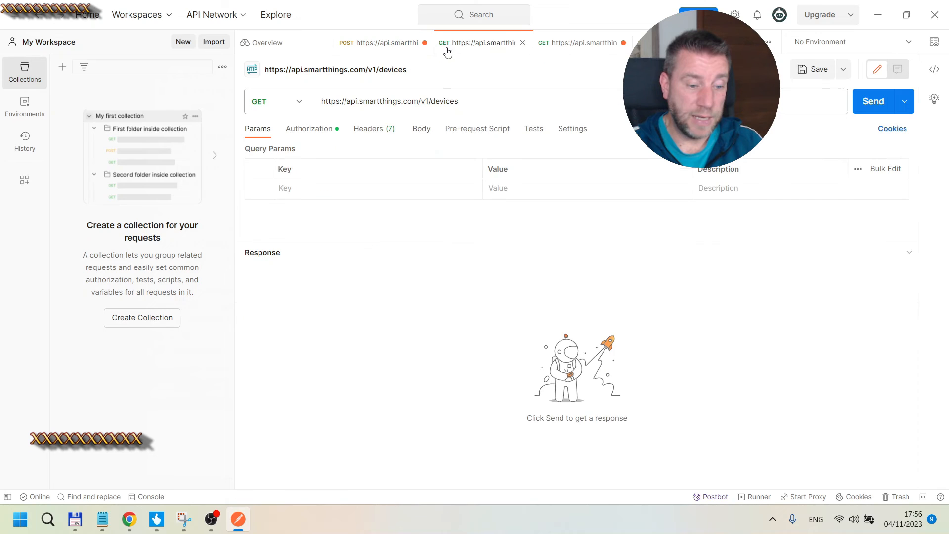
pyautogui.click(578, 42)
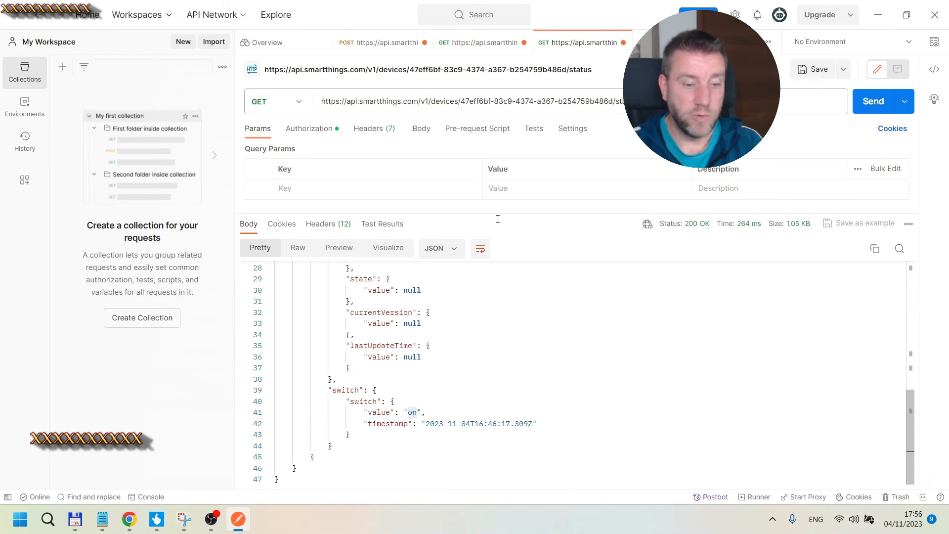
pyautogui.click(385, 43)
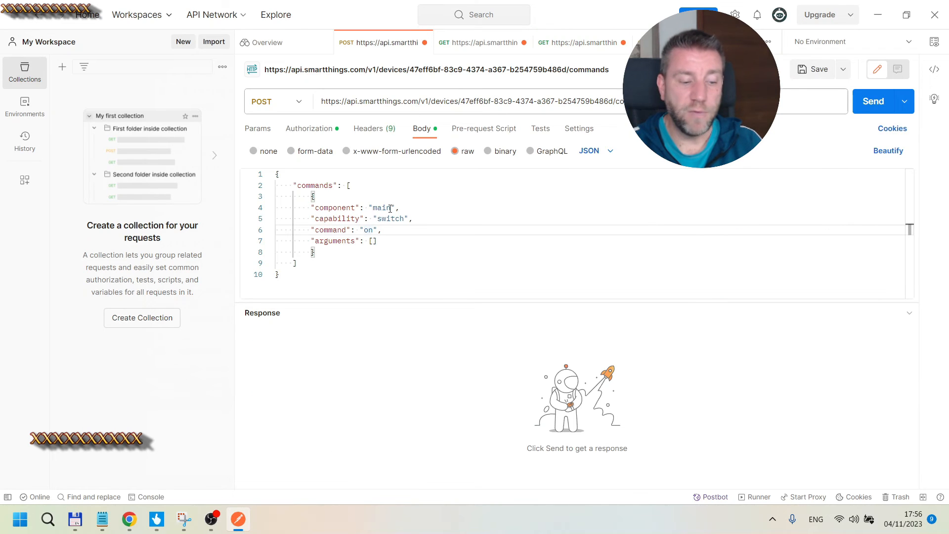
pyautogui.click(369, 230)
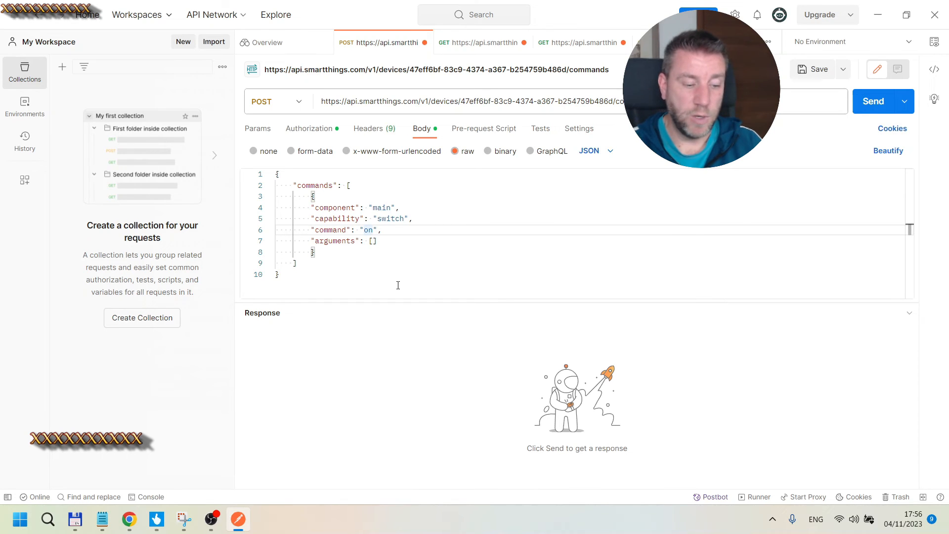
# Step: Return to the Write Digital output script and examine its SENDHTTPREQUEST call, command body and IF(St=1, "on", "off") expression
pyautogui.click(877, 14)
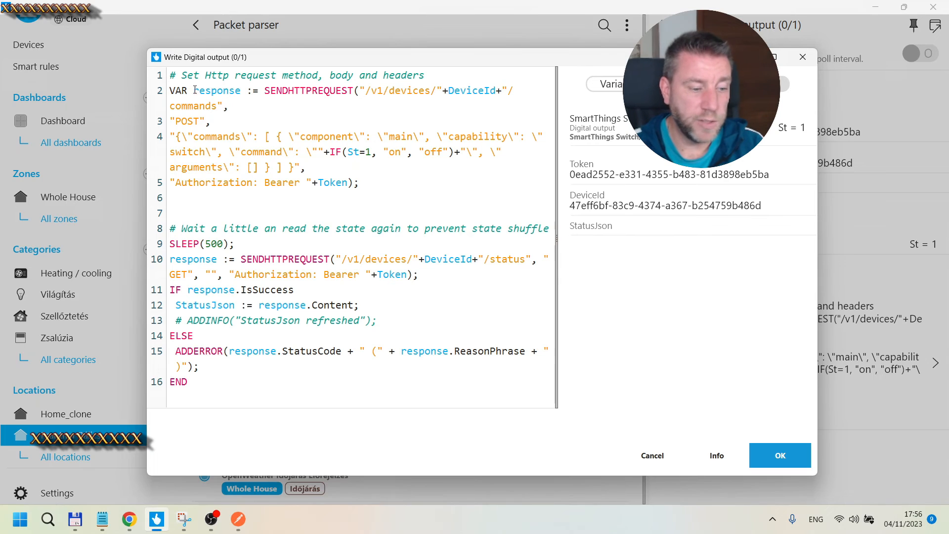
pyautogui.moveTo(265, 92); pyautogui.dragTo(354, 91)
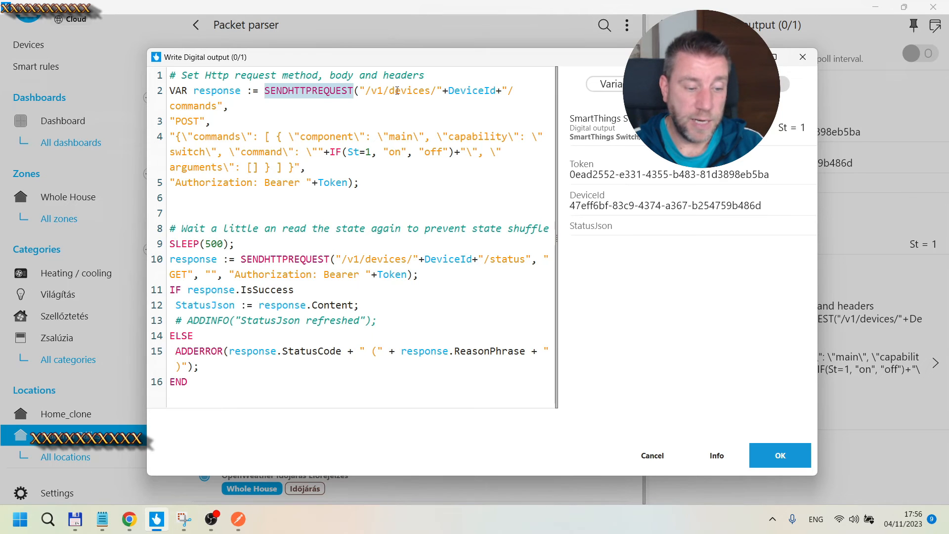
pyautogui.click(201, 106)
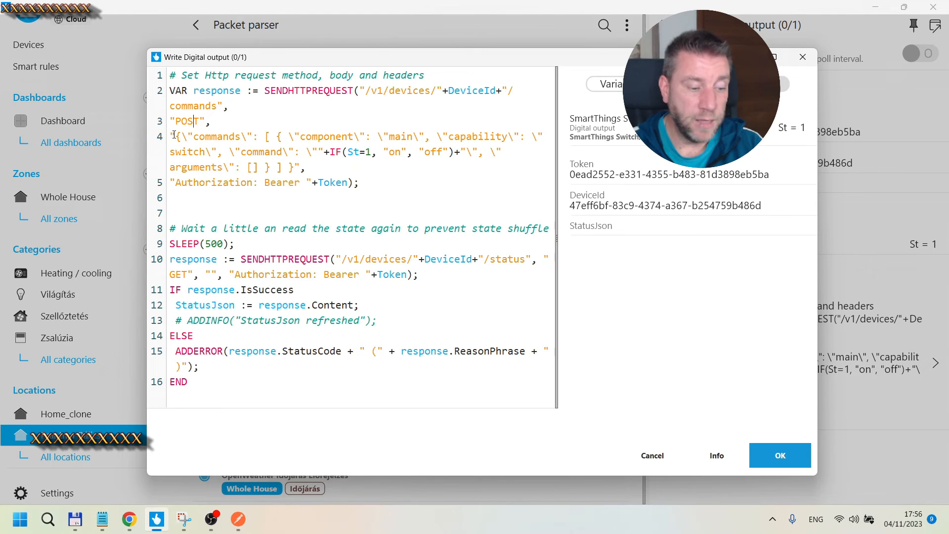
pyautogui.moveTo(172, 137); pyautogui.dragTo(314, 167)
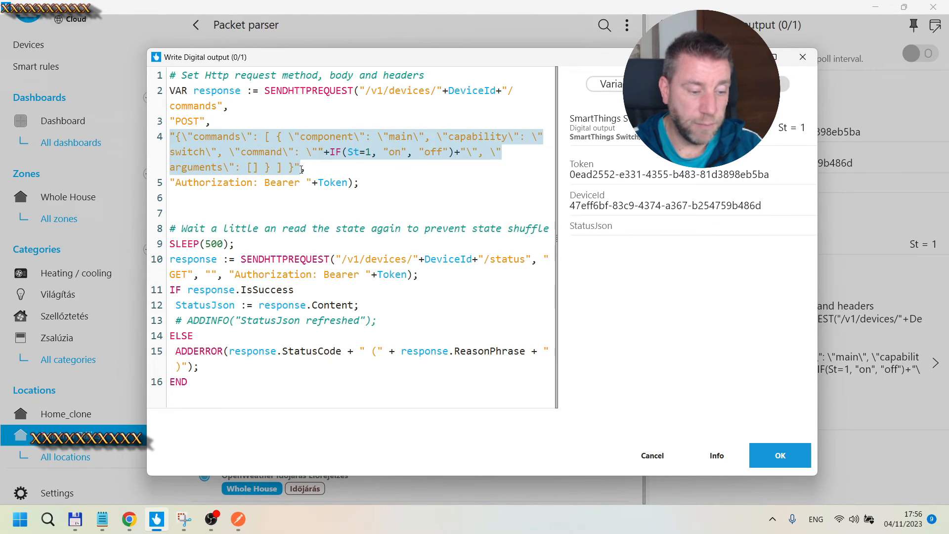
pyautogui.click(205, 137)
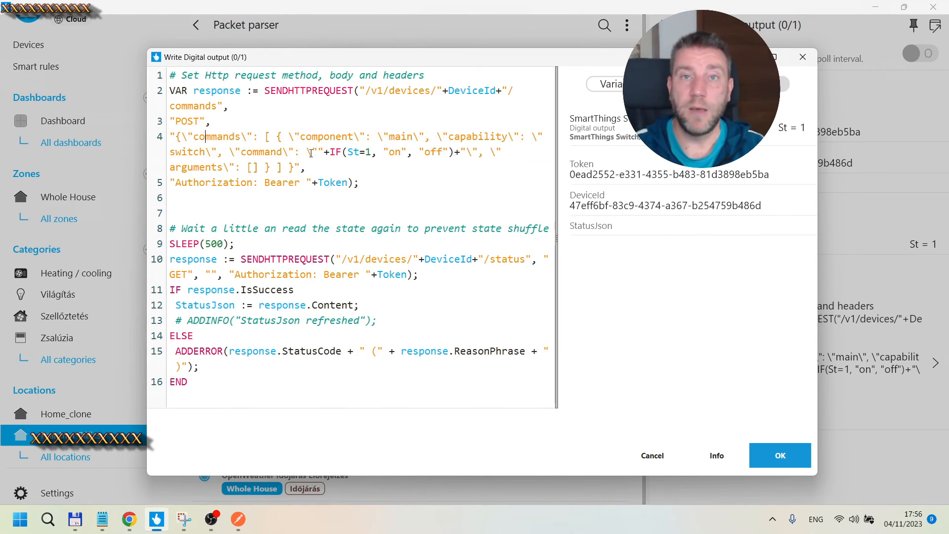
pyautogui.moveTo(182, 137); pyautogui.dragTo(299, 137)
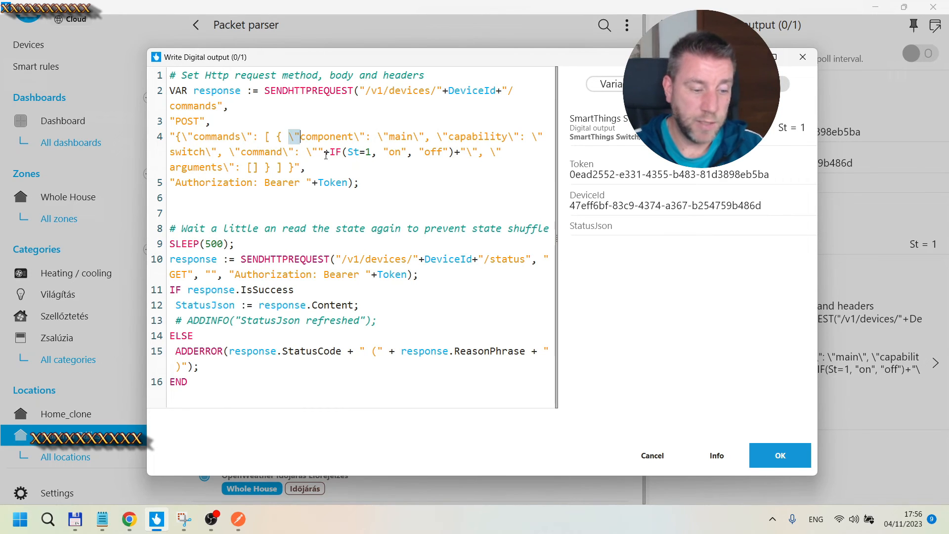
pyautogui.click(260, 151)
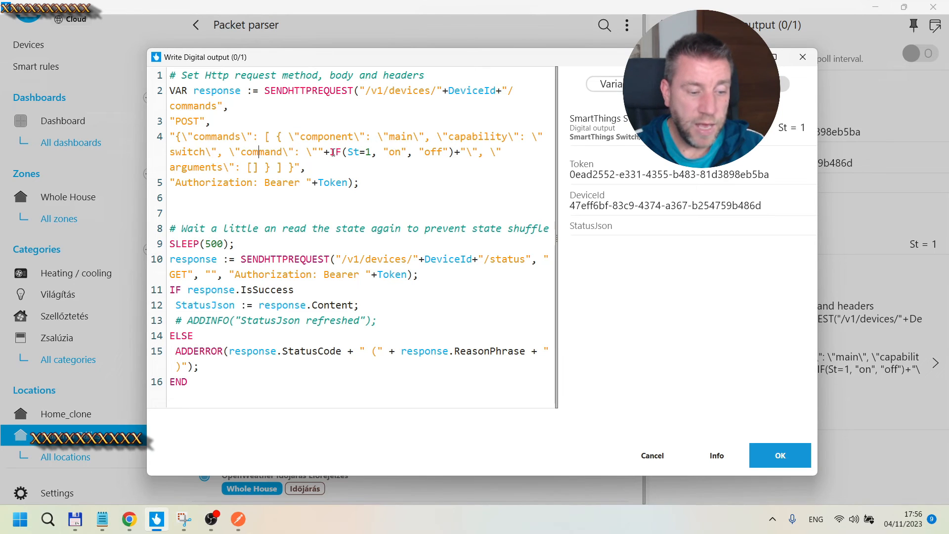
pyautogui.moveTo(324, 152); pyautogui.dragTo(463, 153)
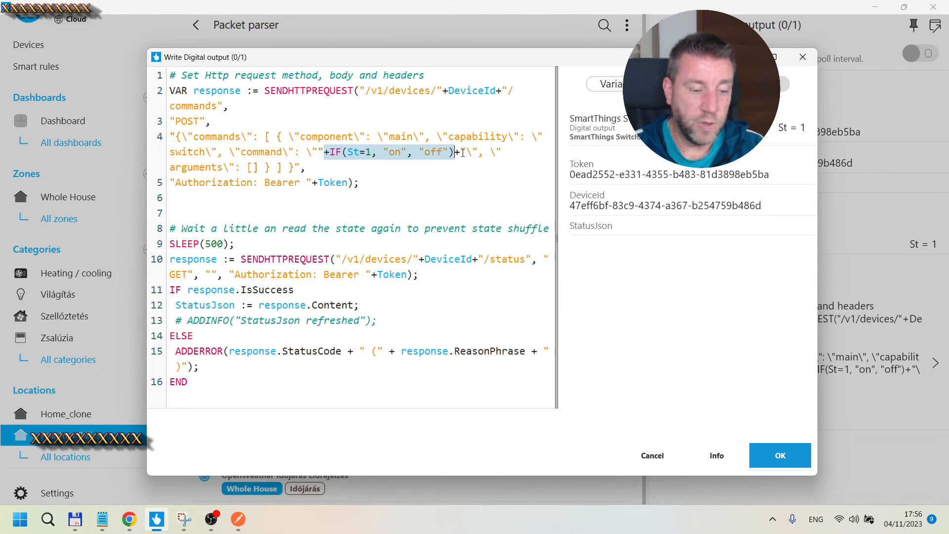
pyautogui.click(462, 170)
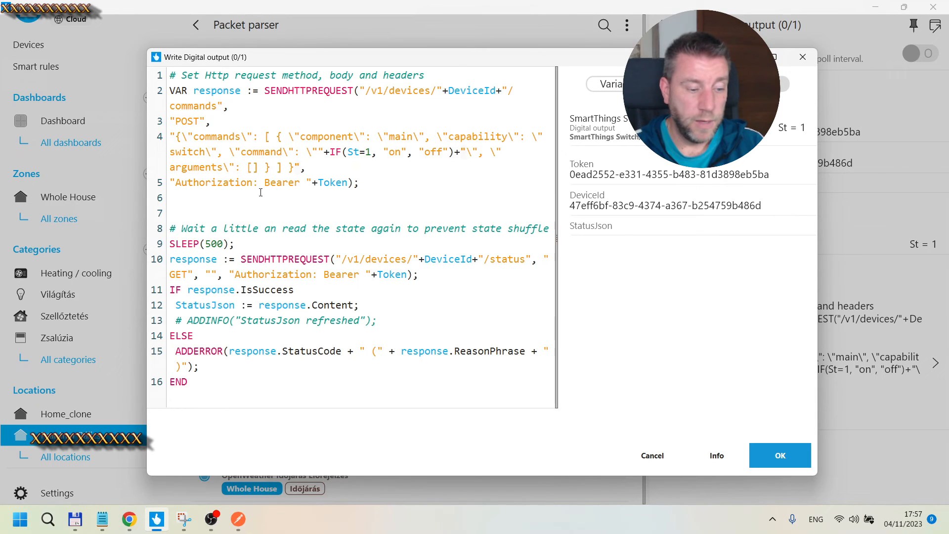
# Step: Highlight the command-request block and then the wait-and-refresh block of the Write Digital output script
pyautogui.moveTo(177, 184); pyautogui.dragTo(156, 99)
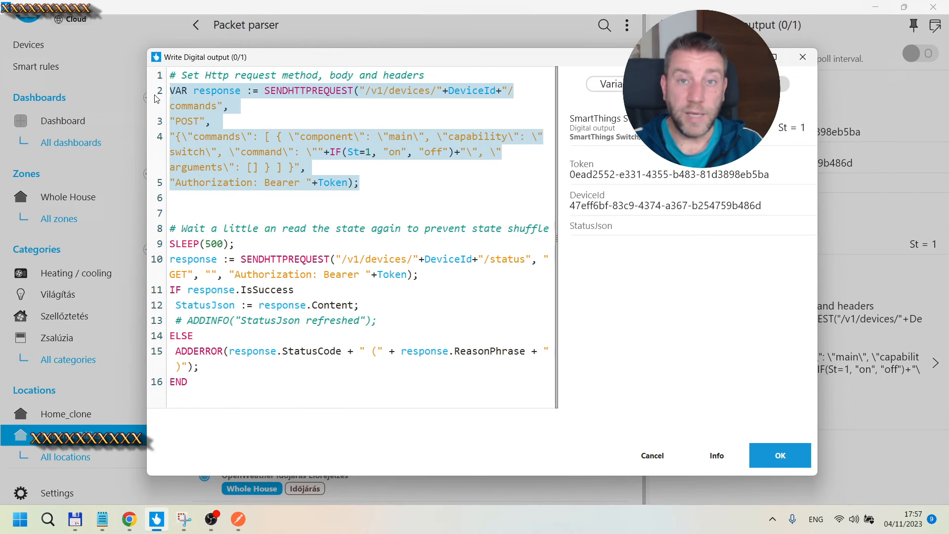
pyautogui.moveTo(157, 390); pyautogui.dragTo(154, 232)
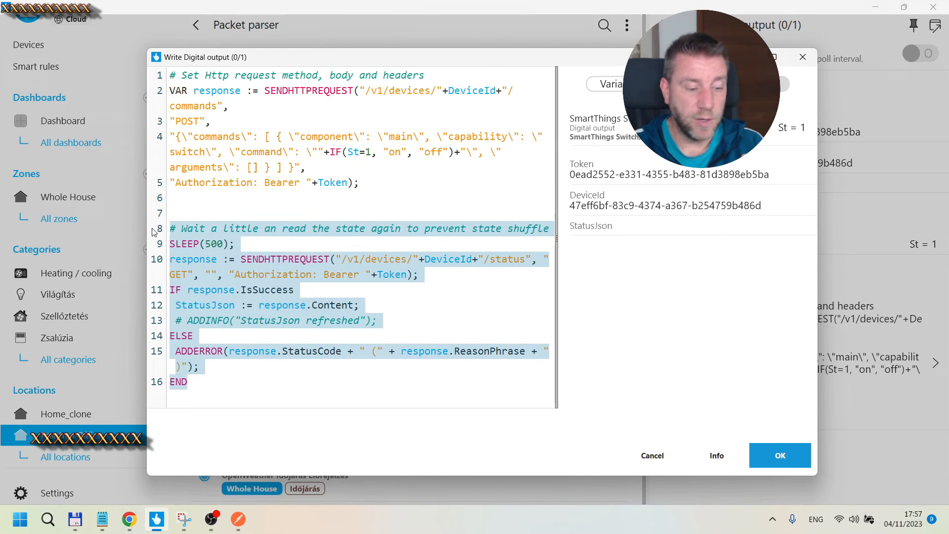
pyautogui.click(241, 242)
pyautogui.moveTo(196, 387); pyautogui.dragTo(166, 237)
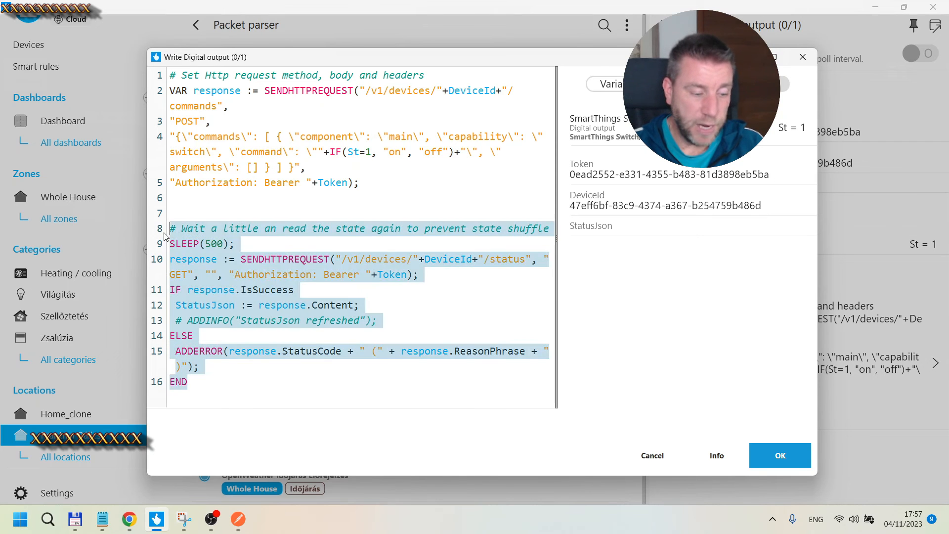
pyautogui.click(202, 243)
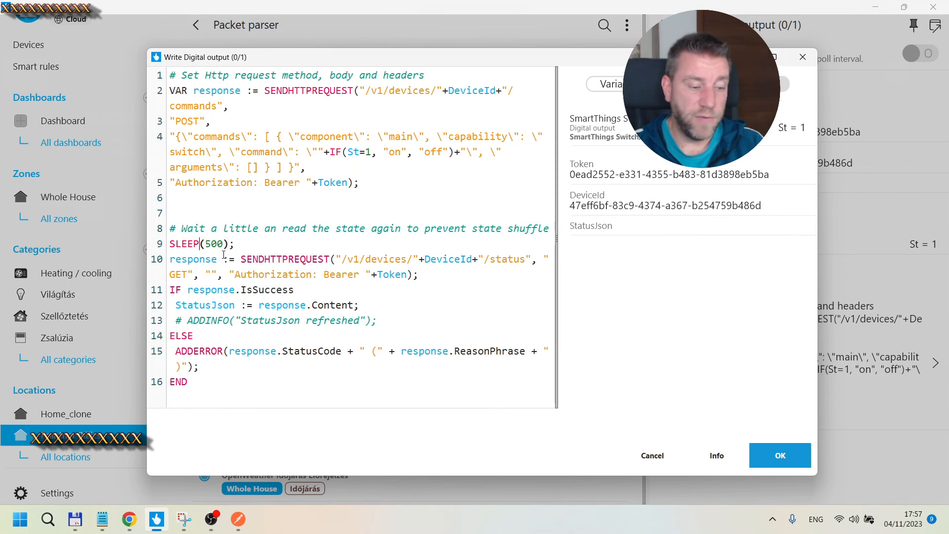
pyautogui.moveTo(224, 244); pyautogui.dragTo(206, 244)
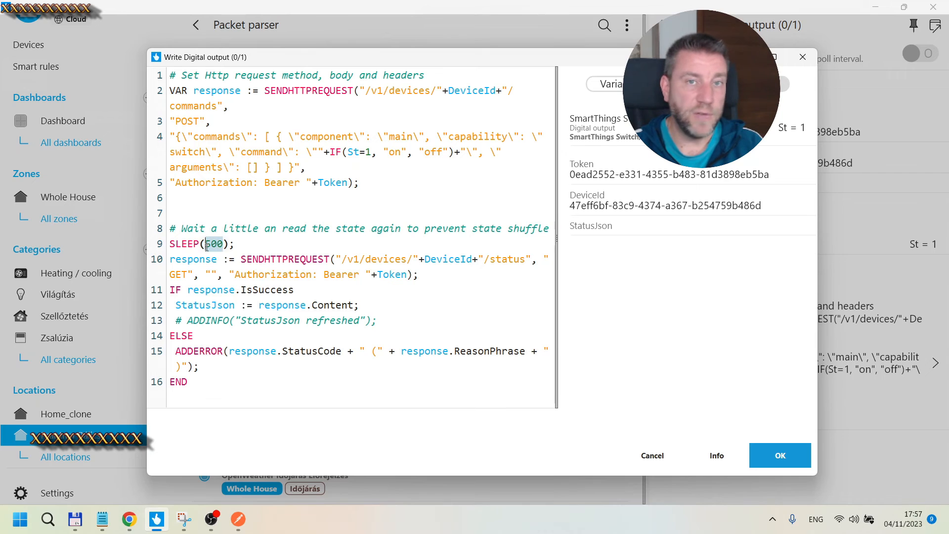
pyautogui.click(242, 247)
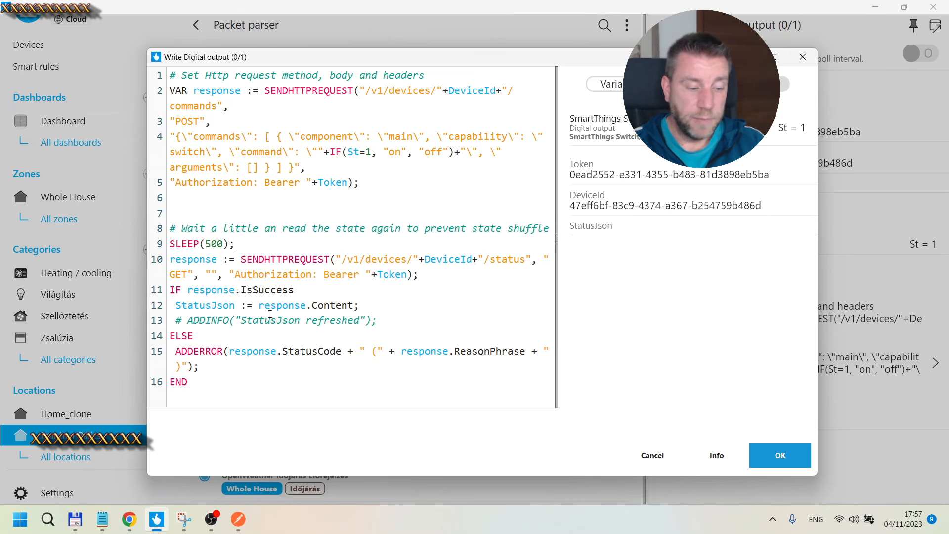
# Step: Examine the SLEEP(500) line and the following status GET request that refreshes StatusJson
pyautogui.moveTo(194, 382); pyautogui.dragTo(168, 232)
pyautogui.click(213, 246)
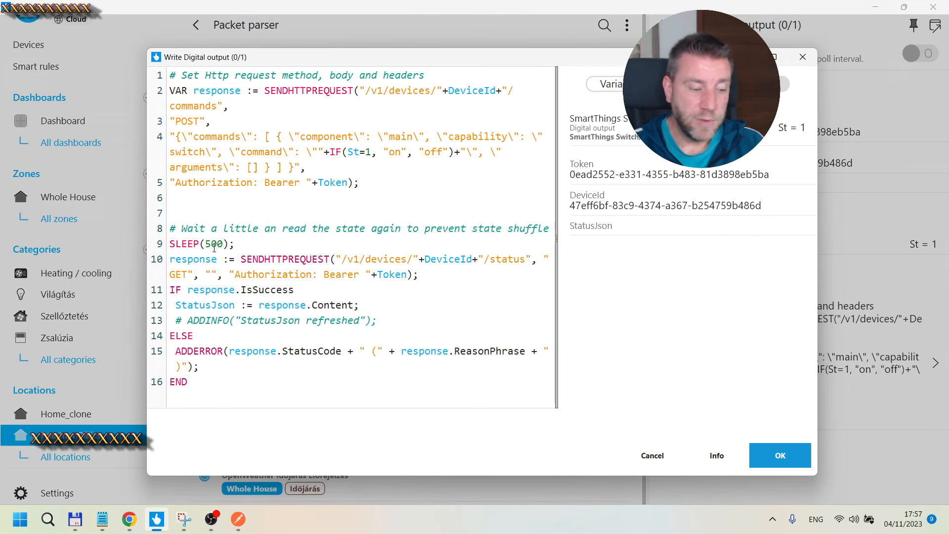
pyautogui.press('End')
pyautogui.hotkey('shift', 'Home')
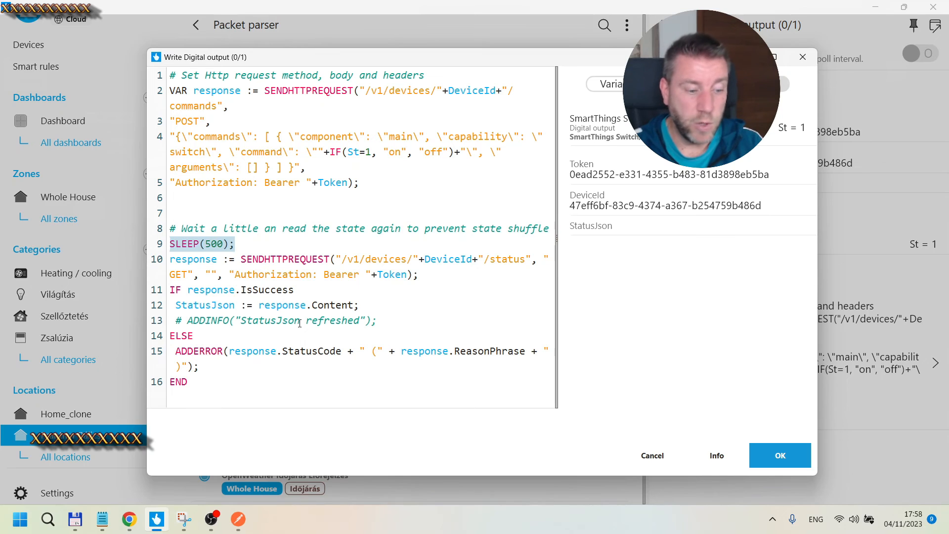
pyautogui.click(180, 260)
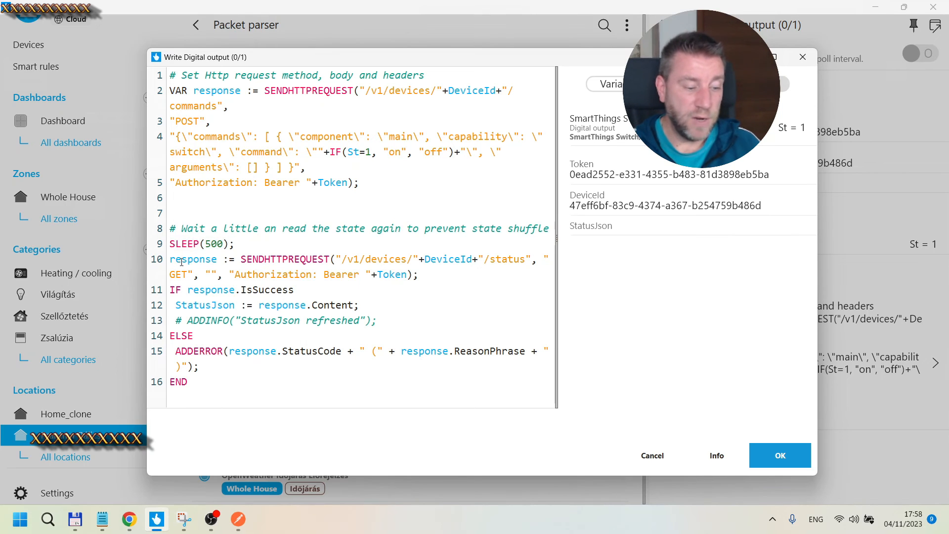
pyautogui.moveTo(203, 386); pyautogui.dragTo(156, 247)
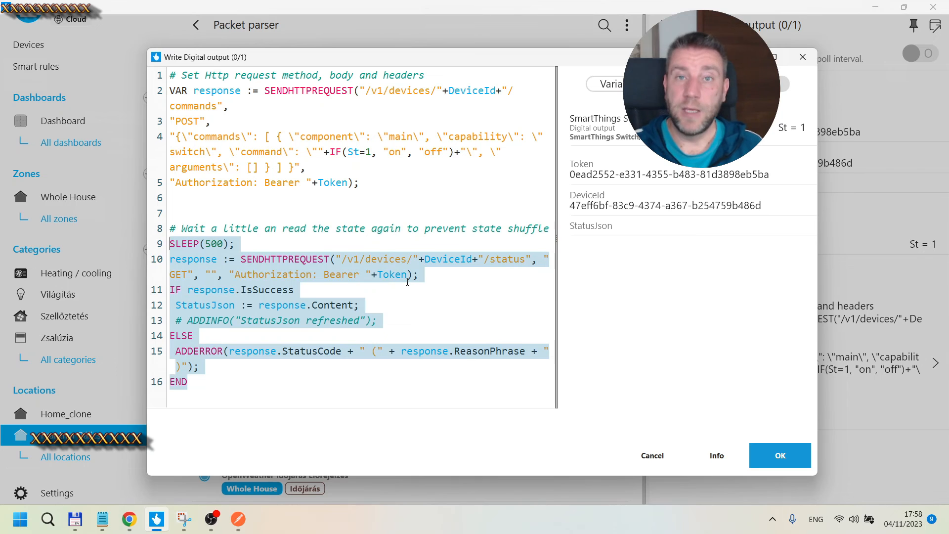
pyautogui.click(403, 313)
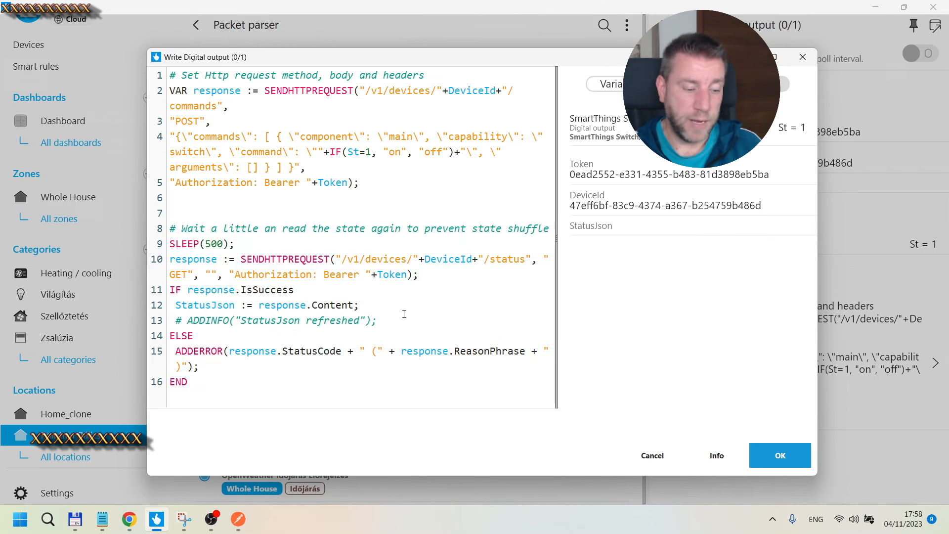
pyautogui.click(211, 243)
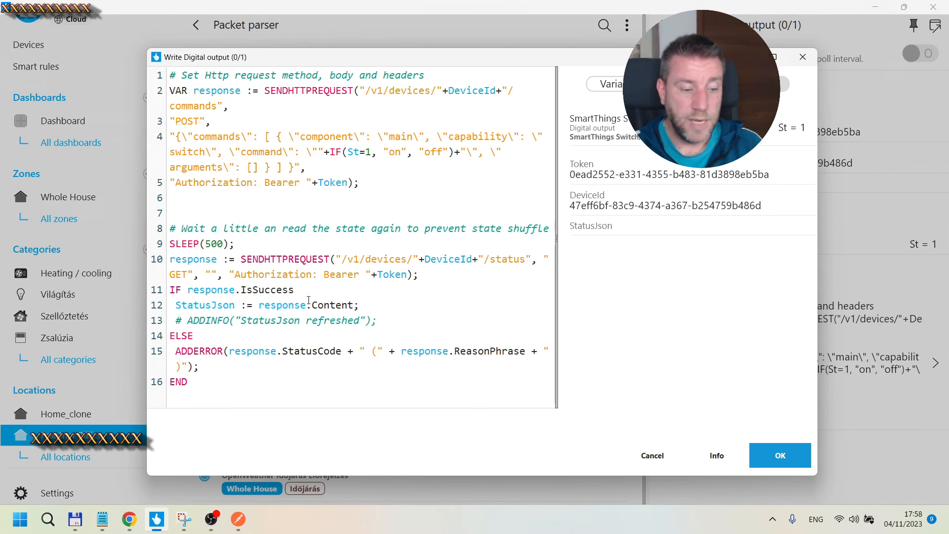
# Step: Close the script editor without changes and scroll through the SmartThings Switch/Plug device's remaining settings
pyautogui.click(652, 455)
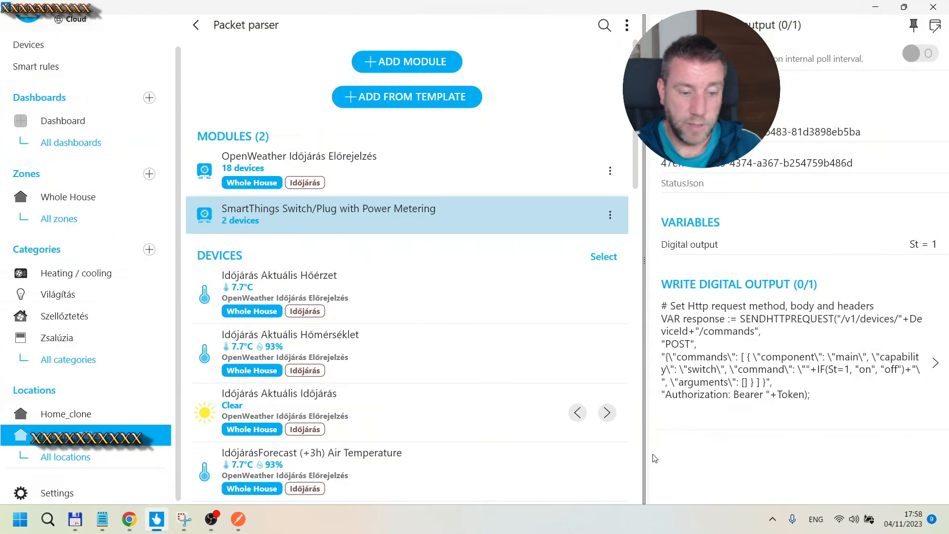
pyautogui.click(777, 372)
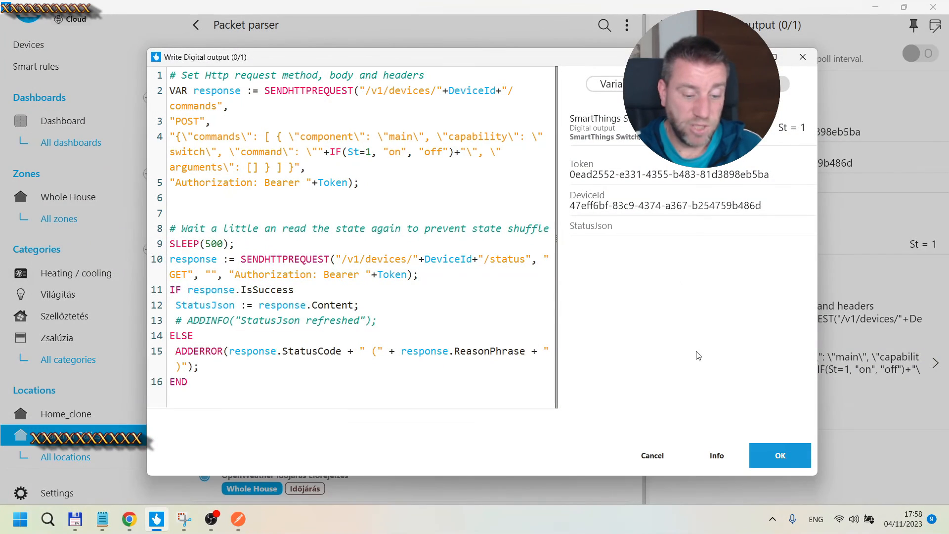
pyautogui.click(652, 455)
pyautogui.click(663, 26)
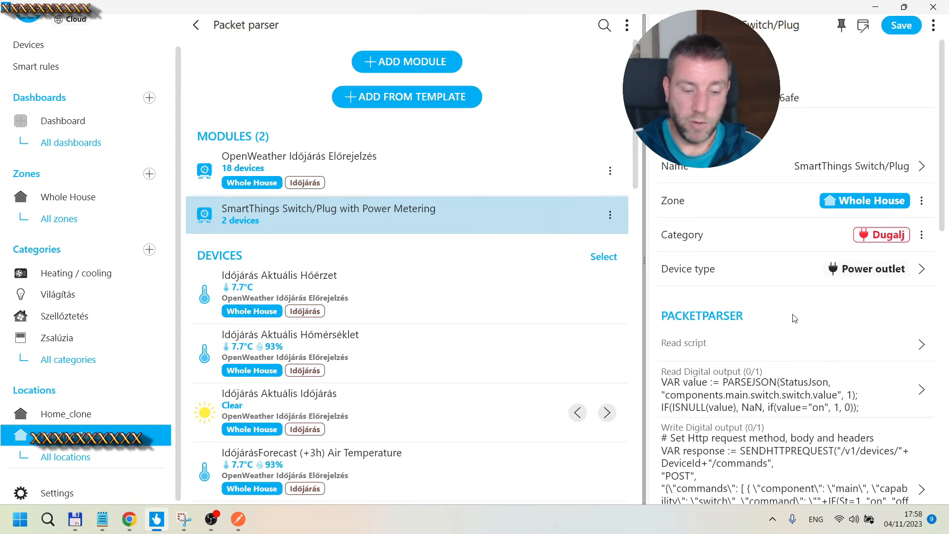
pyautogui.scroll(-3, 794, 318)
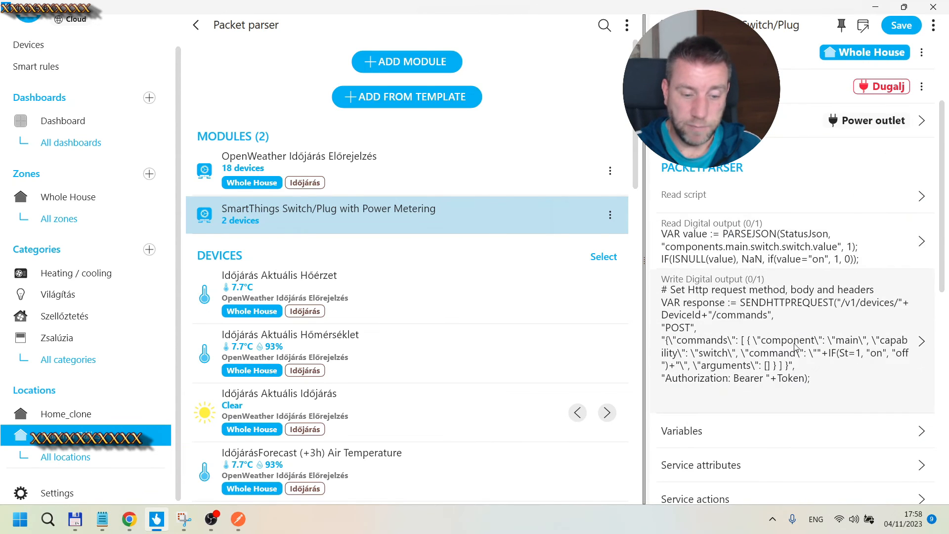
pyautogui.scroll(-9, 786, 391)
pyautogui.scroll(-1, 785, 391)
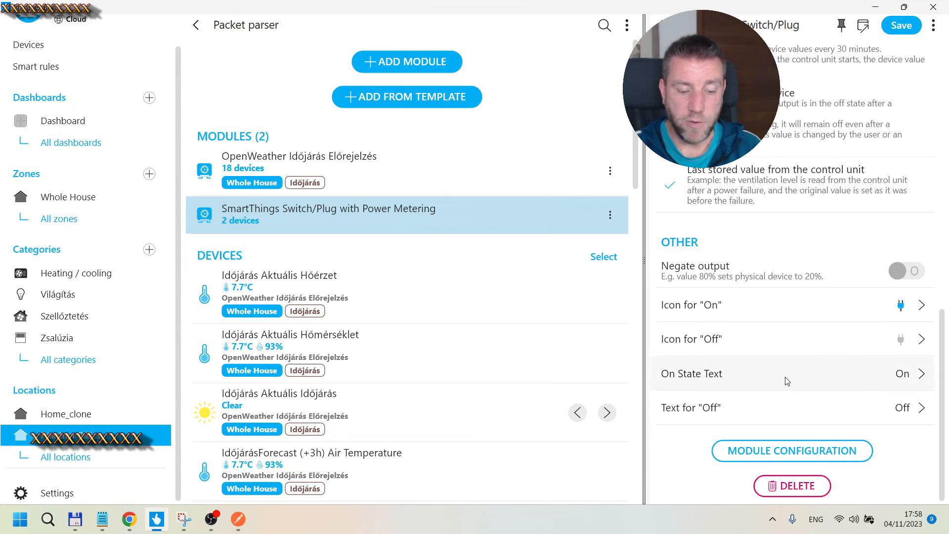
# Step: Return to the SmartThings module settings and review its connection, variables, devices and read script
pyautogui.click(661, 25)
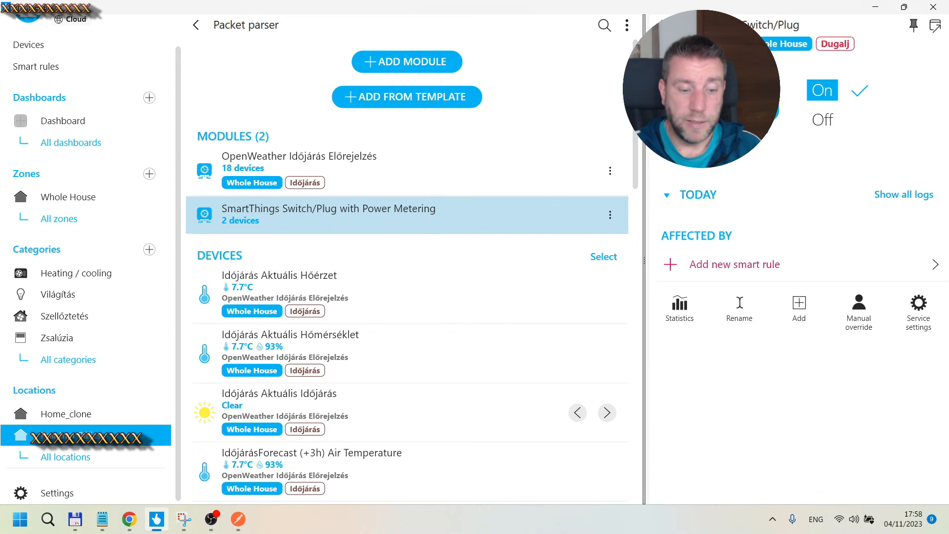
pyautogui.click(662, 25)
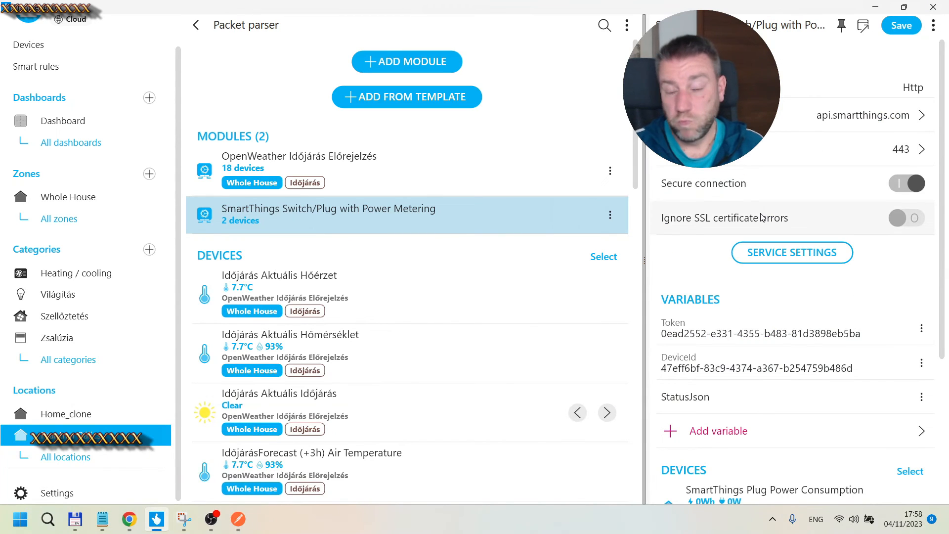
pyautogui.scroll(-3, 761, 218)
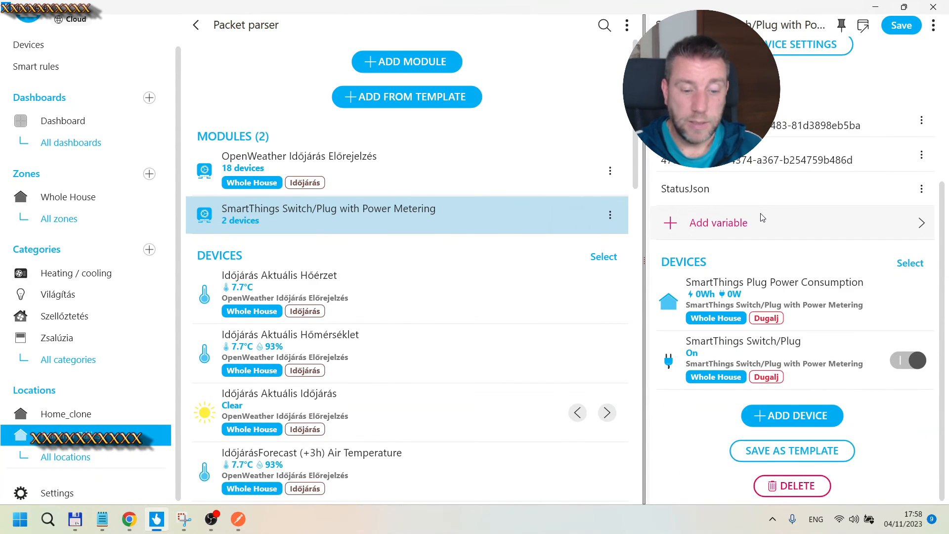
pyautogui.scroll(3, 761, 217)
pyautogui.scroll(-3, 761, 218)
pyautogui.scroll(3, 761, 218)
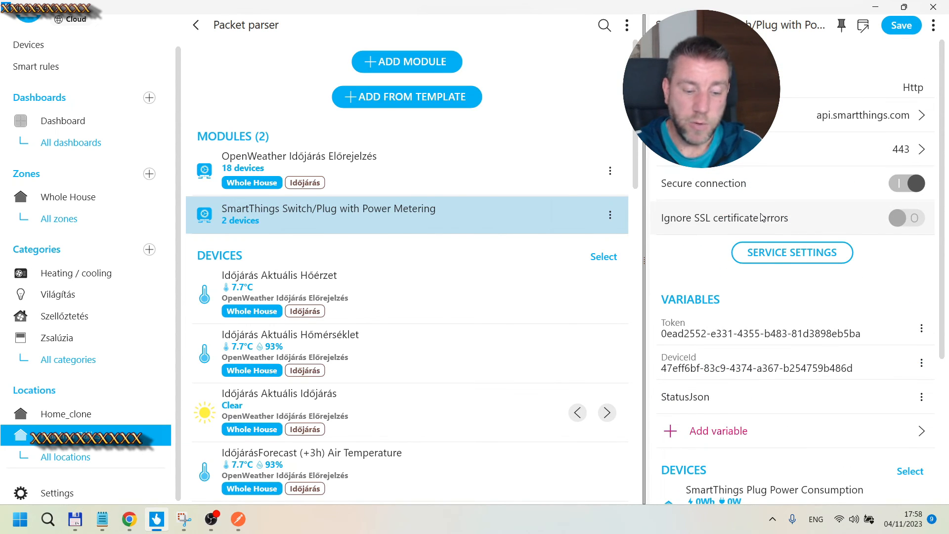
pyautogui.click(789, 260)
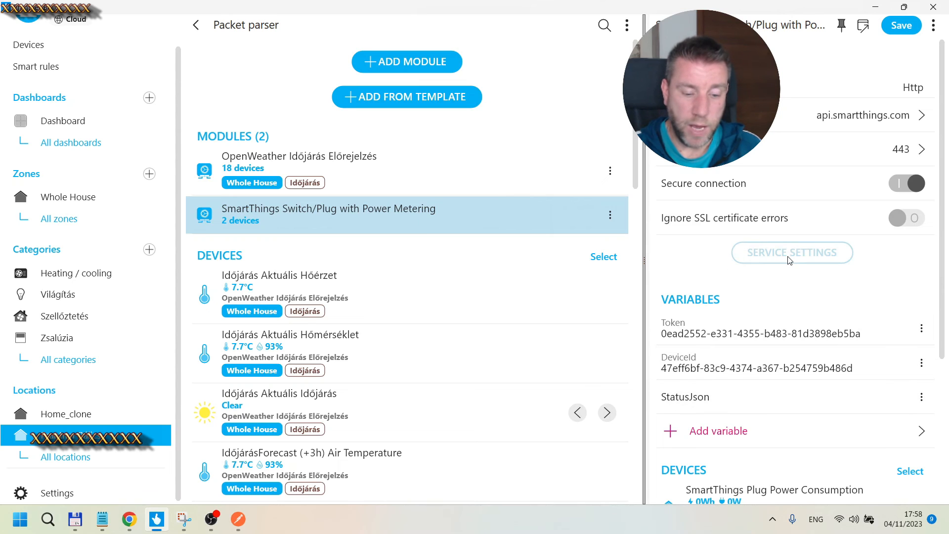
pyautogui.scroll(-2, 786, 275)
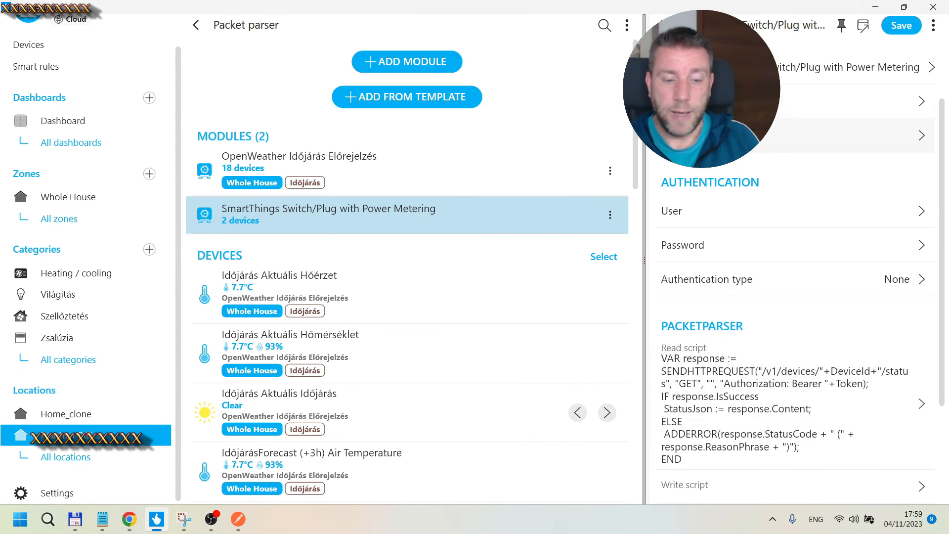
pyautogui.click(661, 24)
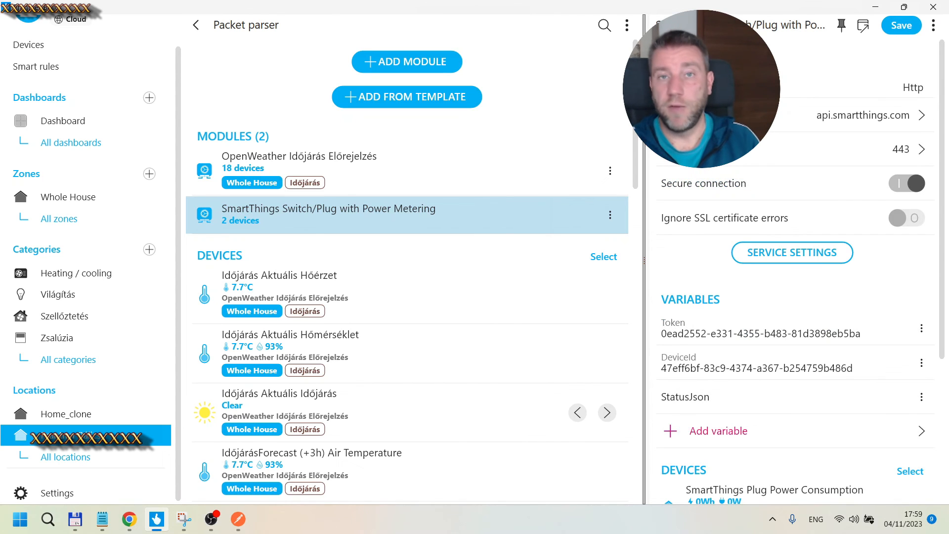
pyautogui.scroll(-5, 796, 297)
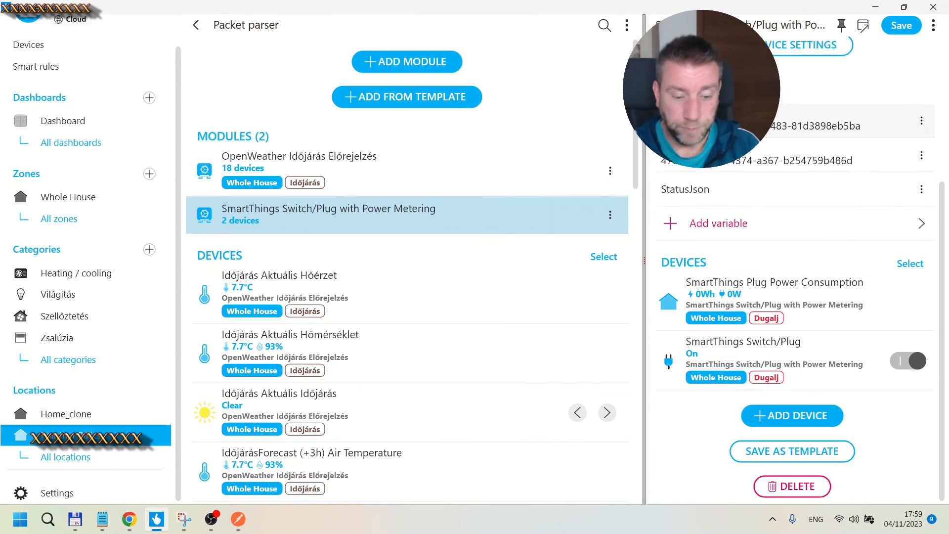
pyautogui.scroll(5, 796, 296)
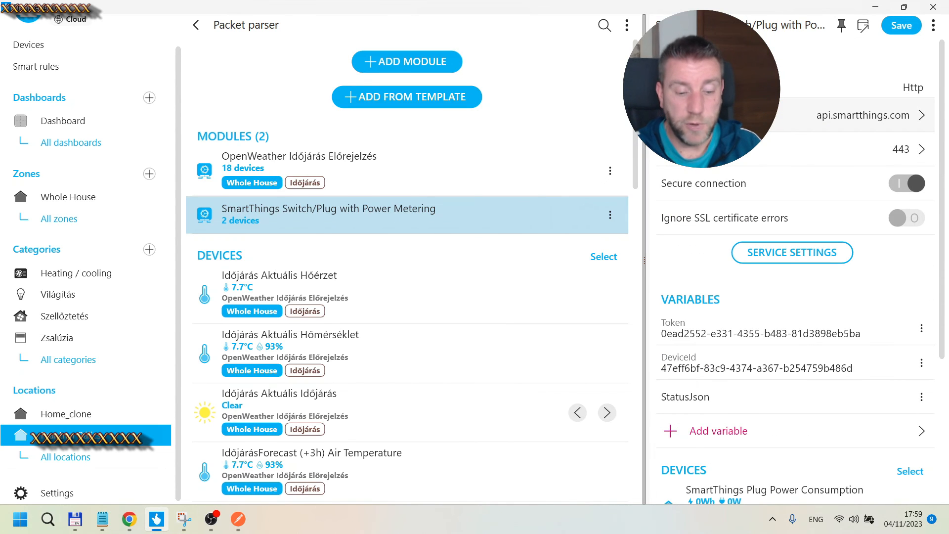
pyautogui.click(233, 524)
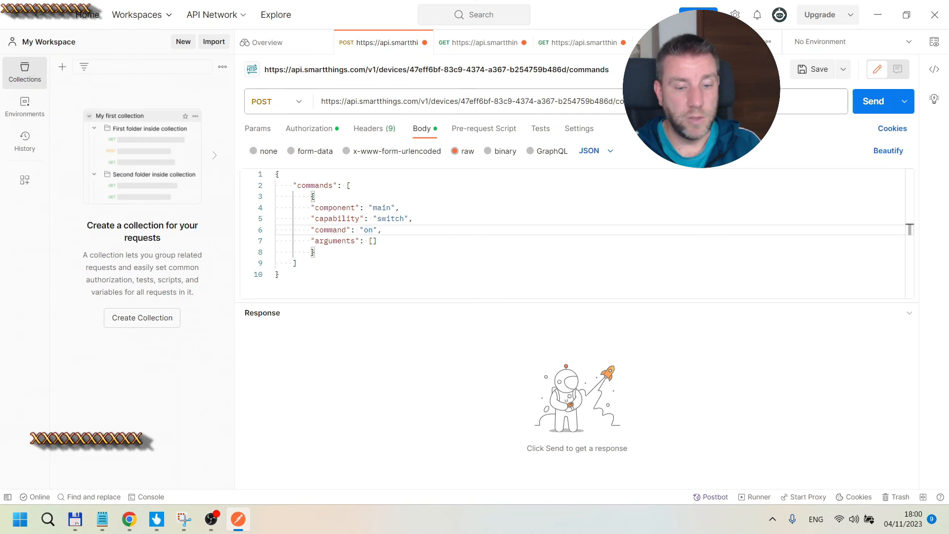
pyautogui.click(878, 15)
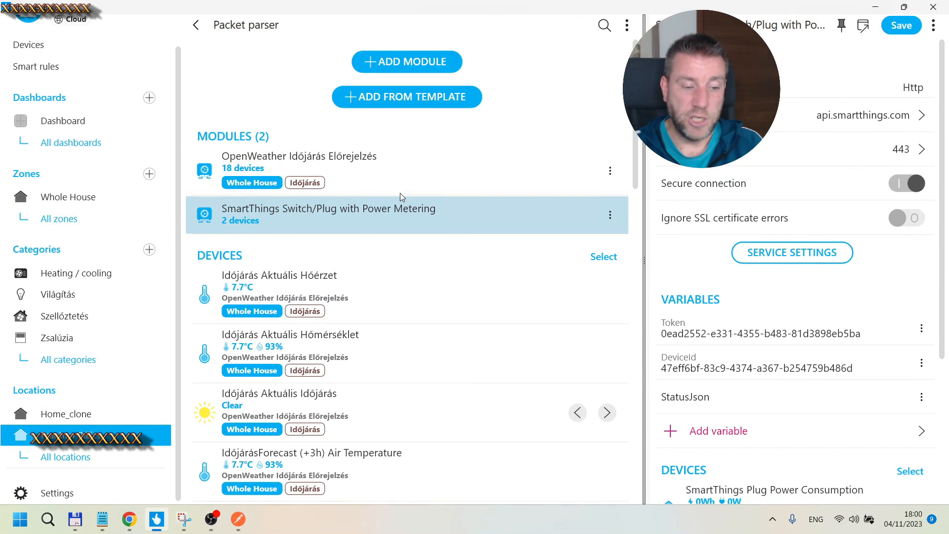
# Step: Browse the Packet parser template library, opening the Shelly category's template list
pyautogui.click(395, 102)
pyautogui.scroll(-3, 352, 271)
pyautogui.scroll(-2, 351, 271)
pyautogui.click(247, 318)
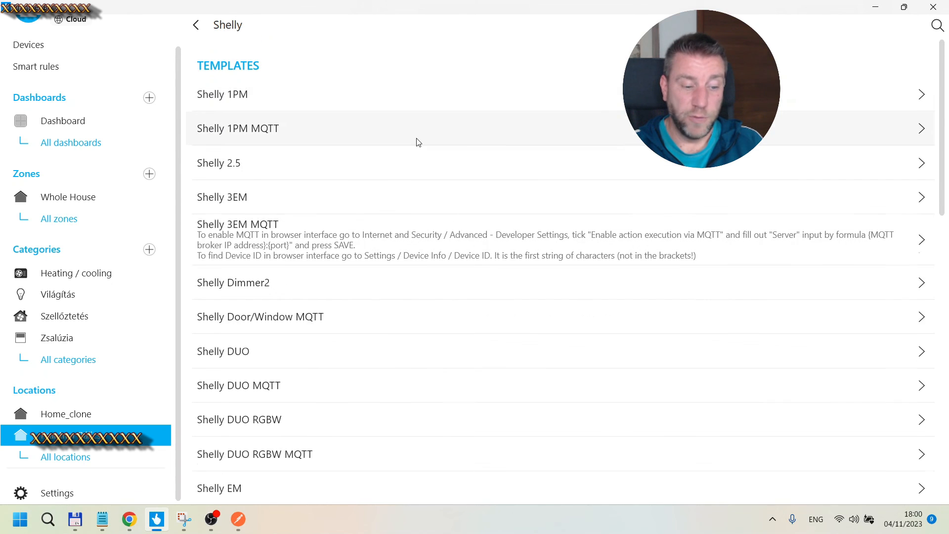
pyautogui.scroll(-5, 417, 142)
pyautogui.scroll(-4, 417, 148)
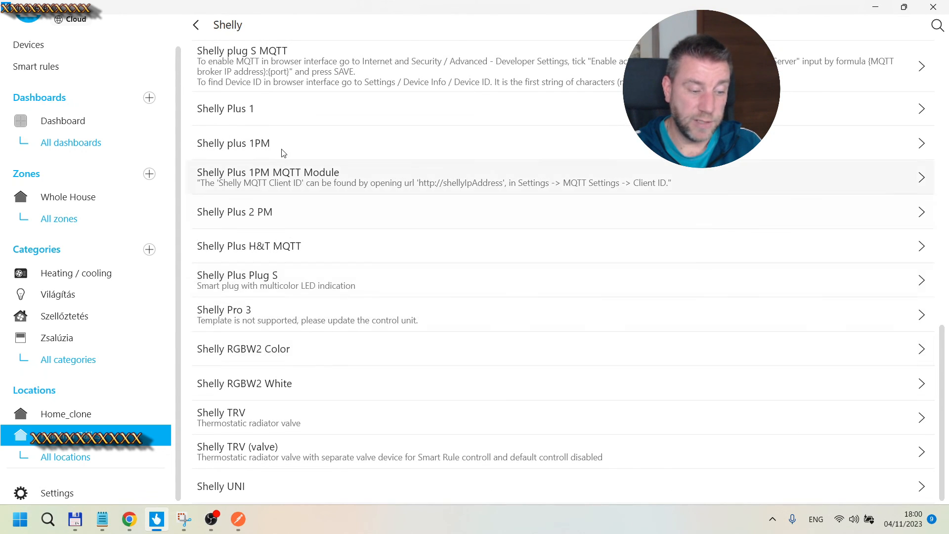
pyautogui.scroll(10, 283, 148)
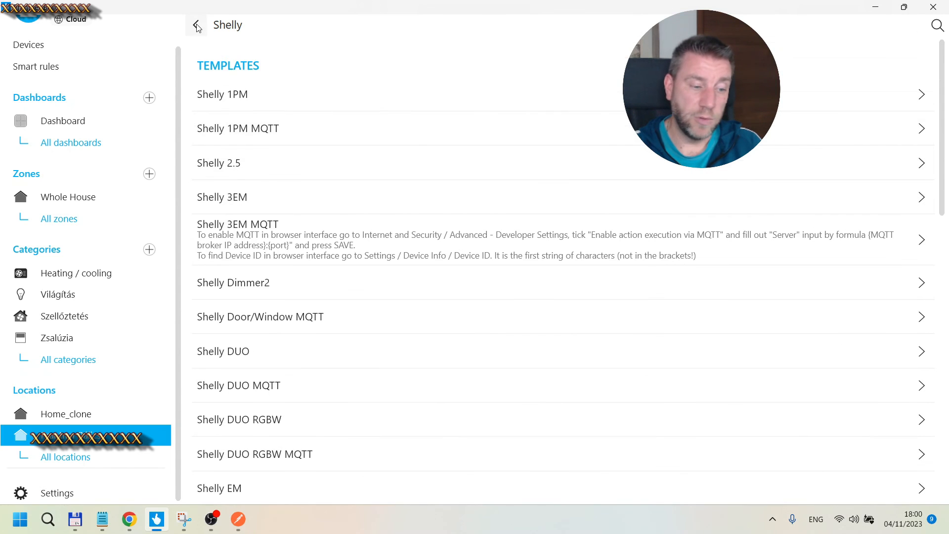
pyautogui.click(196, 27)
pyautogui.click(195, 27)
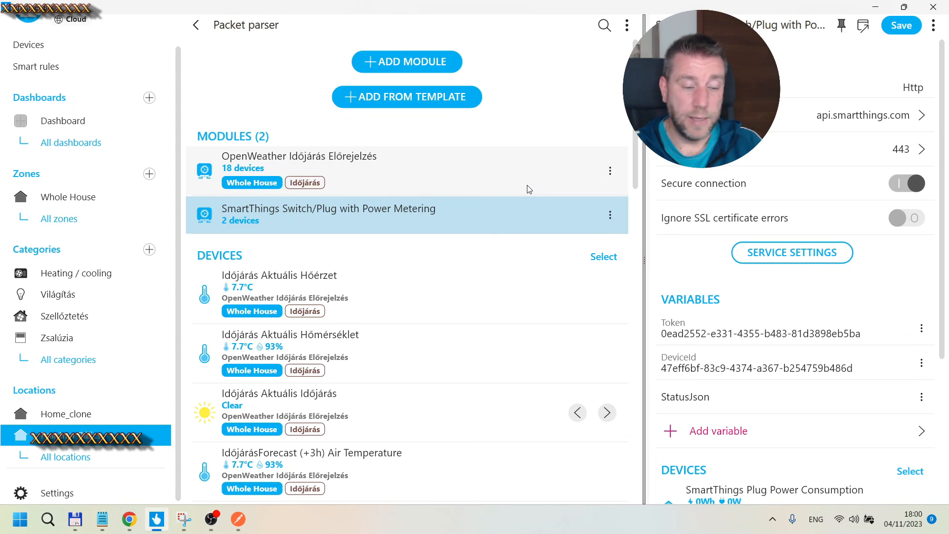
pyautogui.click(400, 96)
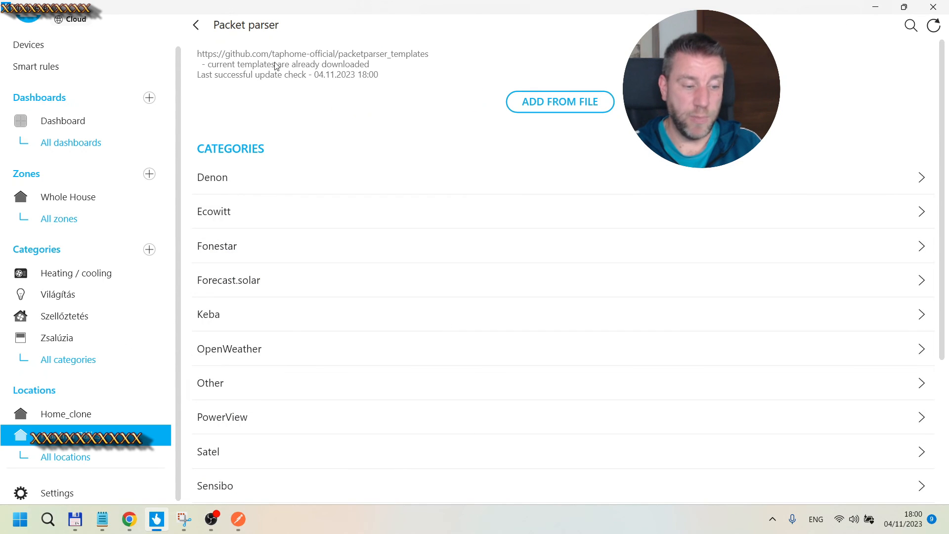
pyautogui.click(204, 30)
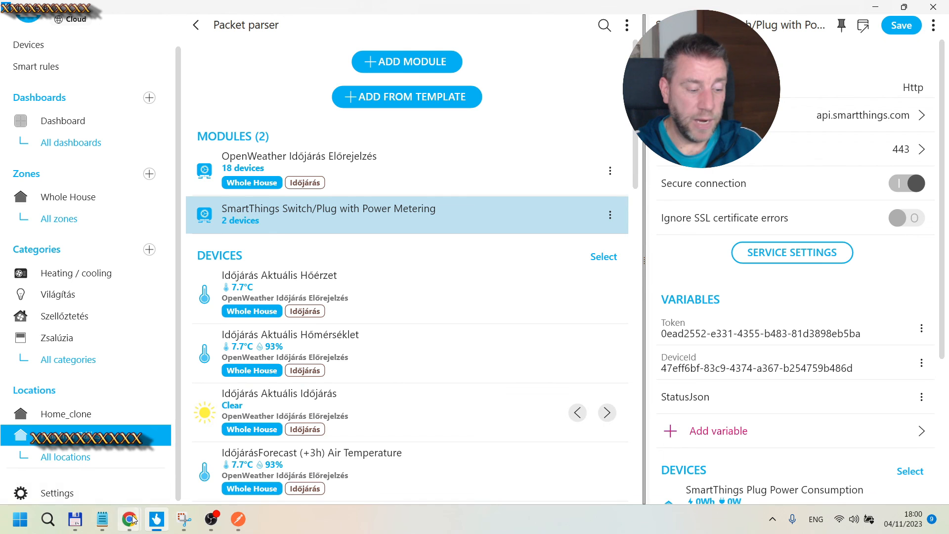
# Step: Switch to the browser showing the TapHome Examples wiki page on integrating SmartThings switches
pyautogui.moveTo(125, 523)
pyautogui.click(100, 462)
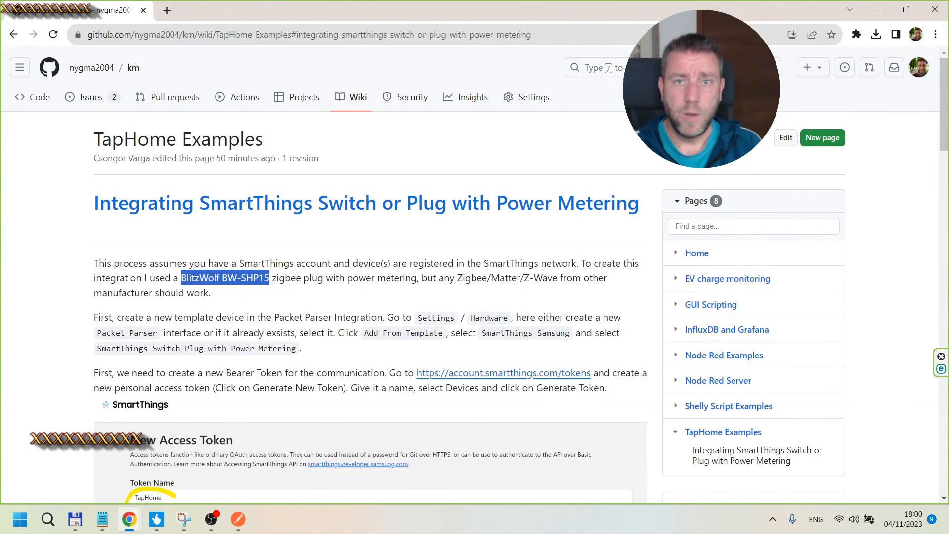
# Step: Scroll through the wiki page's SmartThings integration instructions, from the setup steps down to the closing remarks and back
pyautogui.click(150, 260)
pyautogui.scroll(-20, 153, 262)
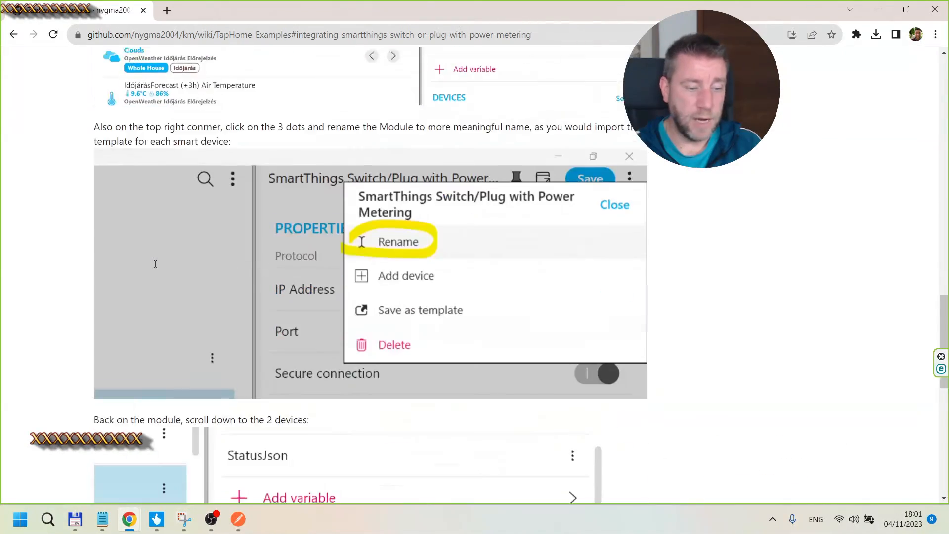
pyautogui.scroll(20, 155, 264)
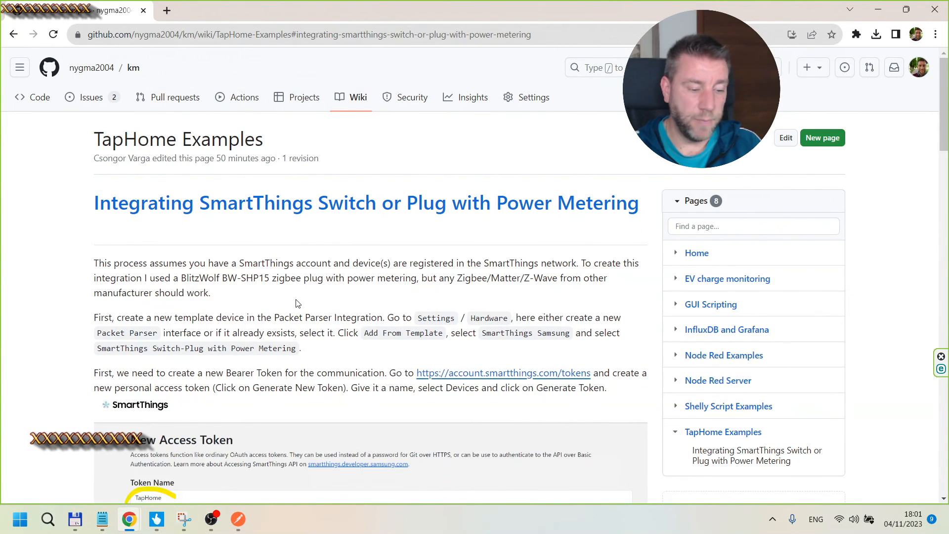
pyautogui.scroll(-15, 296, 303)
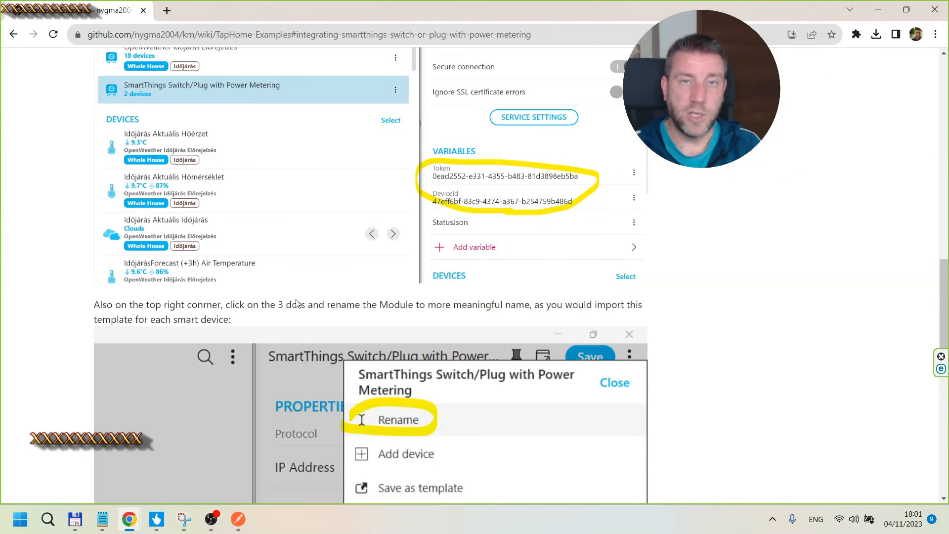
pyautogui.scroll(-10, 296, 300)
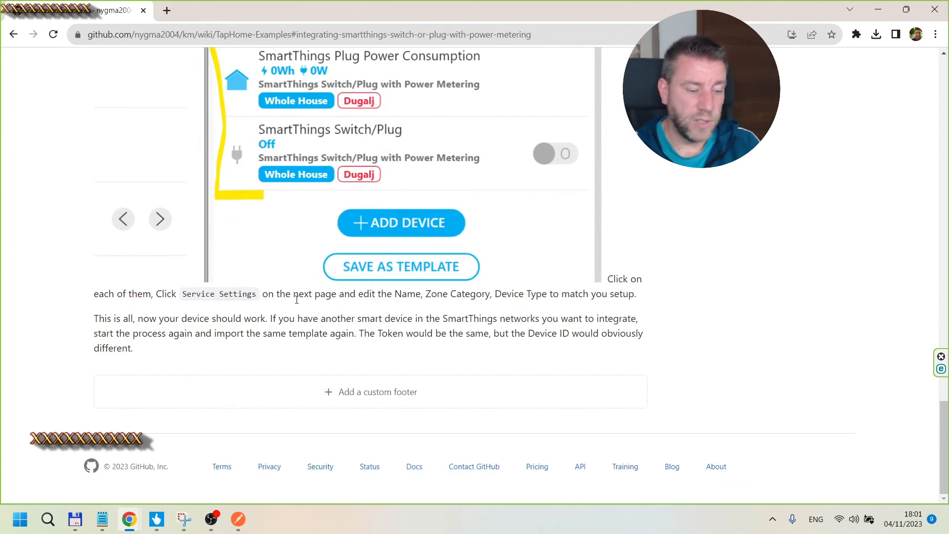
pyautogui.scroll(20, 296, 300)
pyautogui.scroll(1, 296, 299)
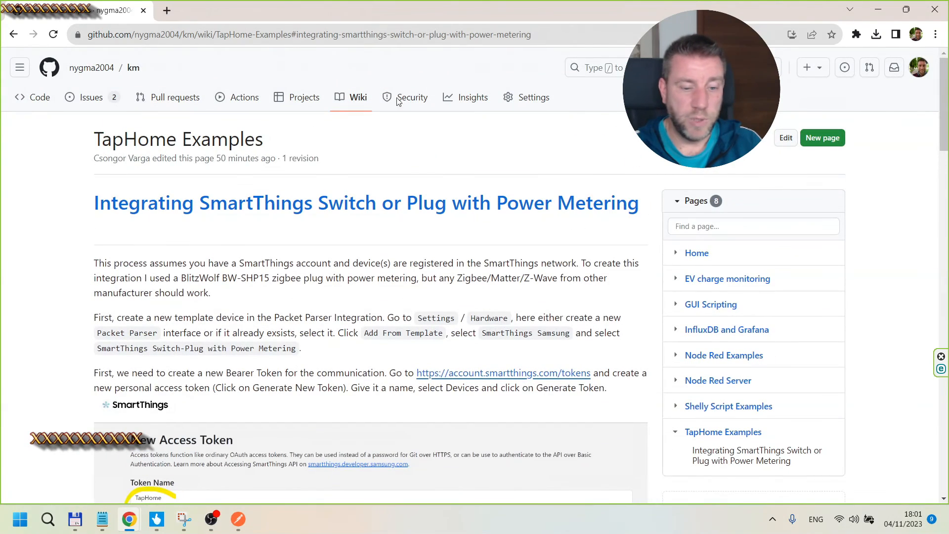
# Step: Switch back to TapHome and browse the Packet parser template library's SmartThings Samsung category before returning to the module list
pyautogui.click(877, 10)
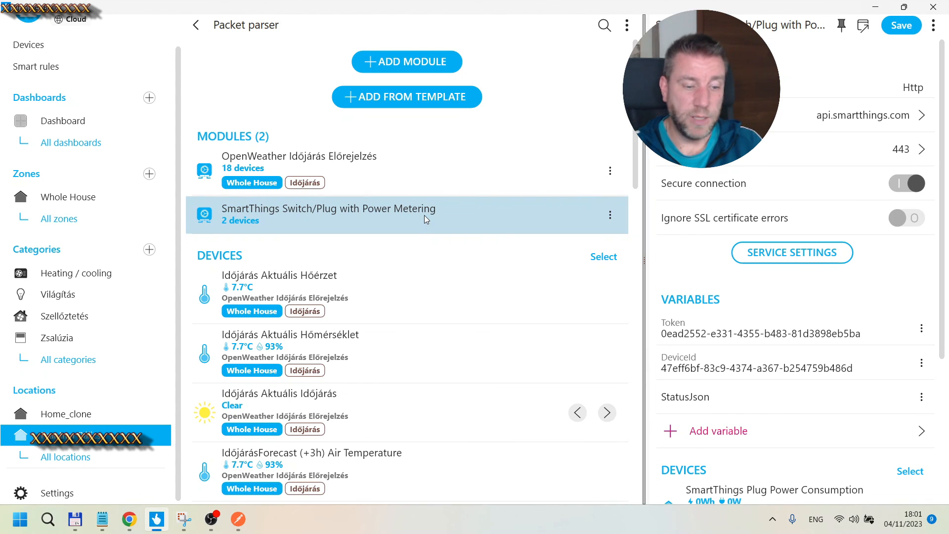
pyautogui.click(421, 94)
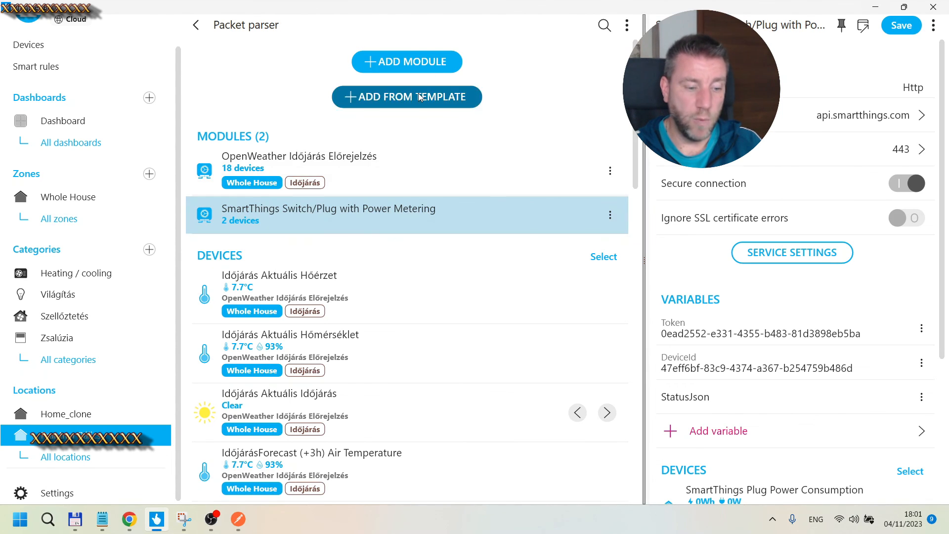
pyautogui.scroll(-3, 298, 339)
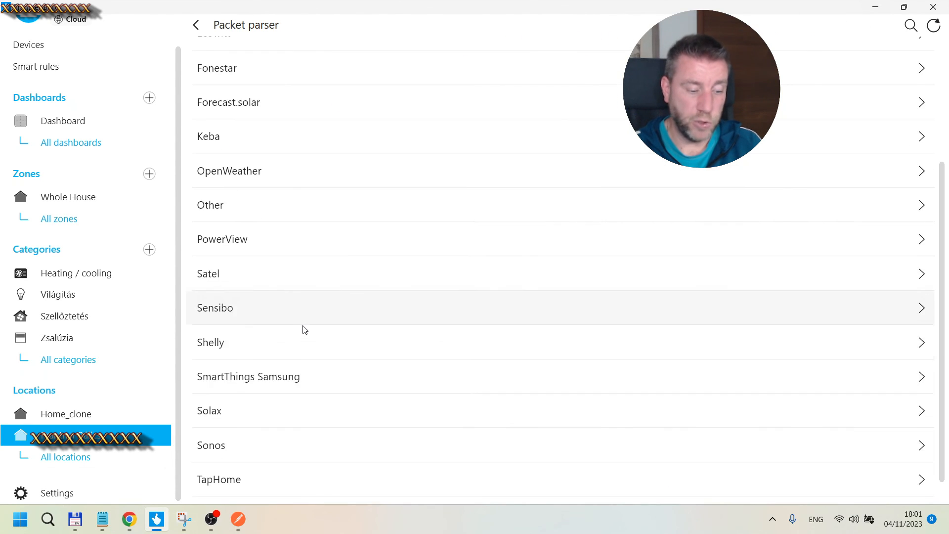
pyautogui.click(275, 365)
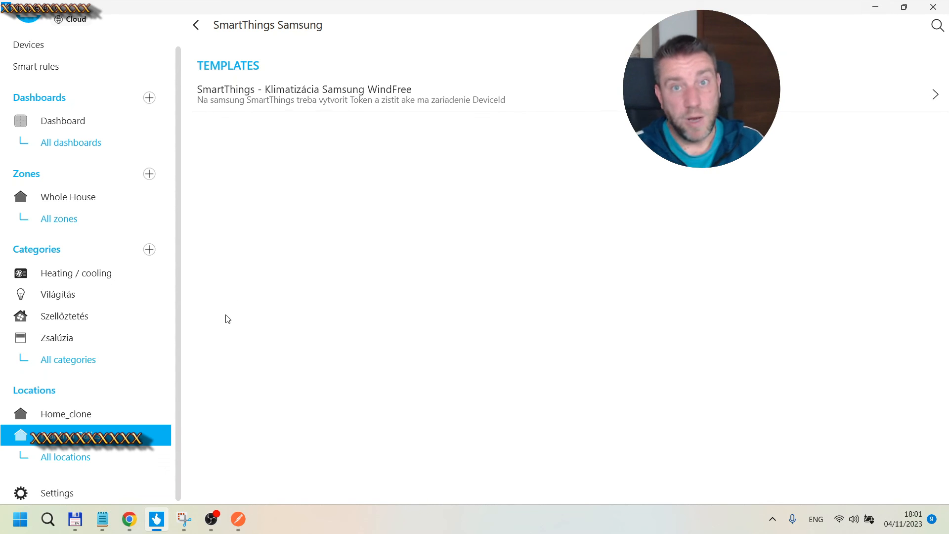
pyautogui.click(196, 26)
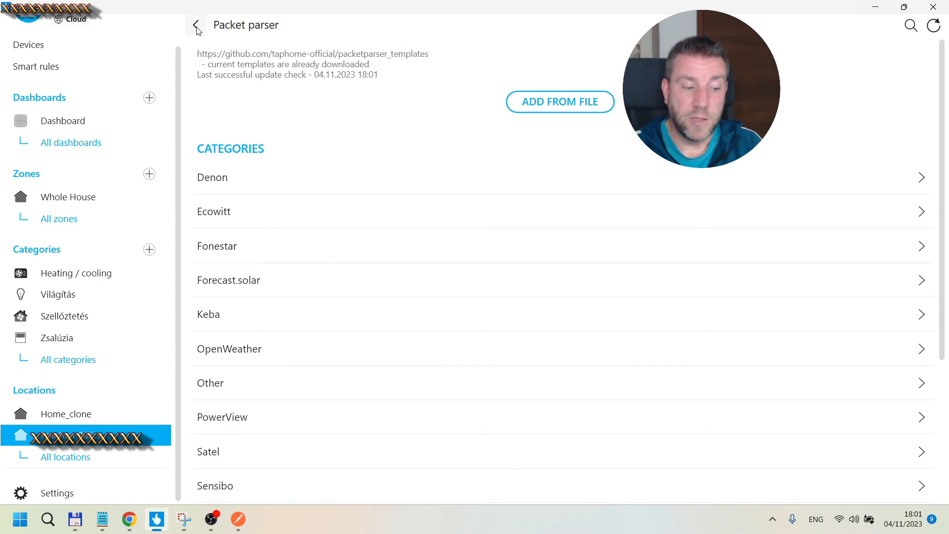
pyautogui.click(196, 27)
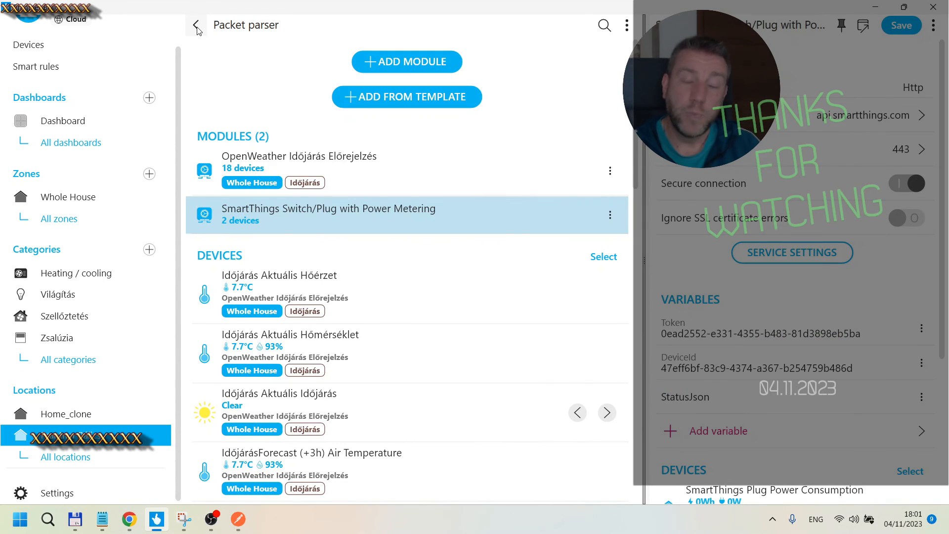